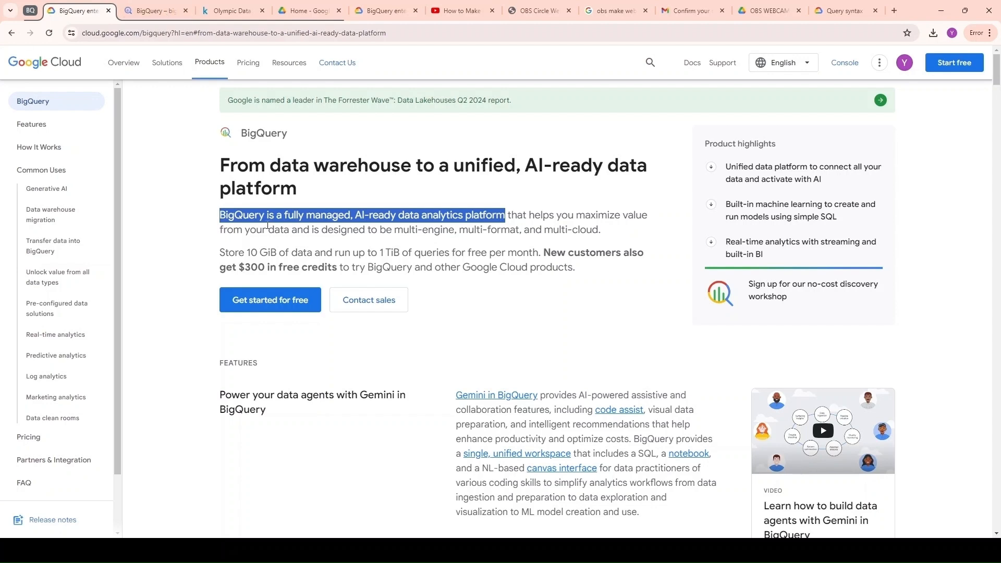
Read the BigQuery product page's fully managed platform description and its monthly free storage and query allowance
{"action": "left_click", "coordinate": [286, 215]}
{"action": "left_click_drag", "start_coordinate": [286, 215], "coordinate": [358, 215]}
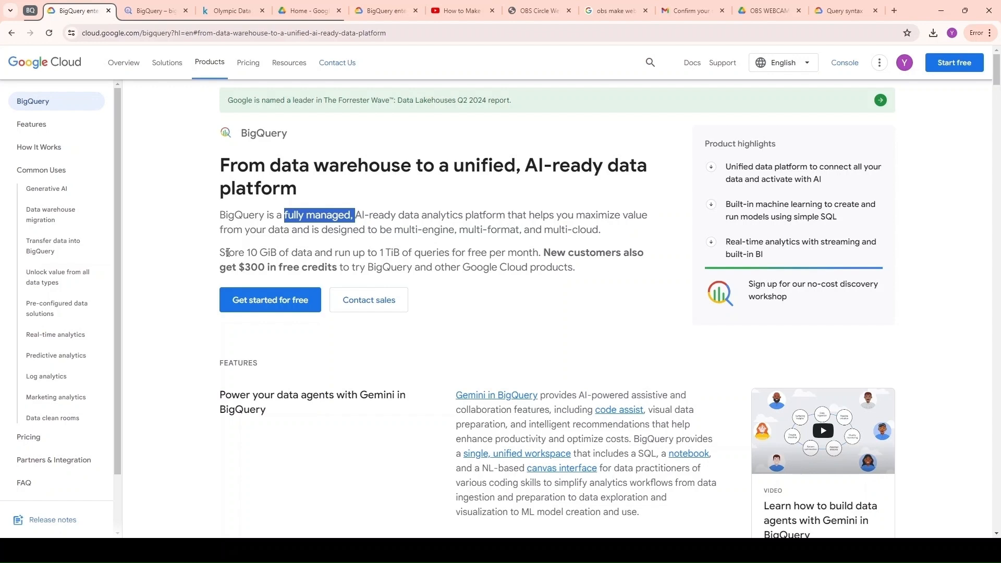
{"action": "left_click", "coordinate": [230, 253]}
{"action": "left_click_drag", "start_coordinate": [244, 252], "coordinate": [534, 258]}
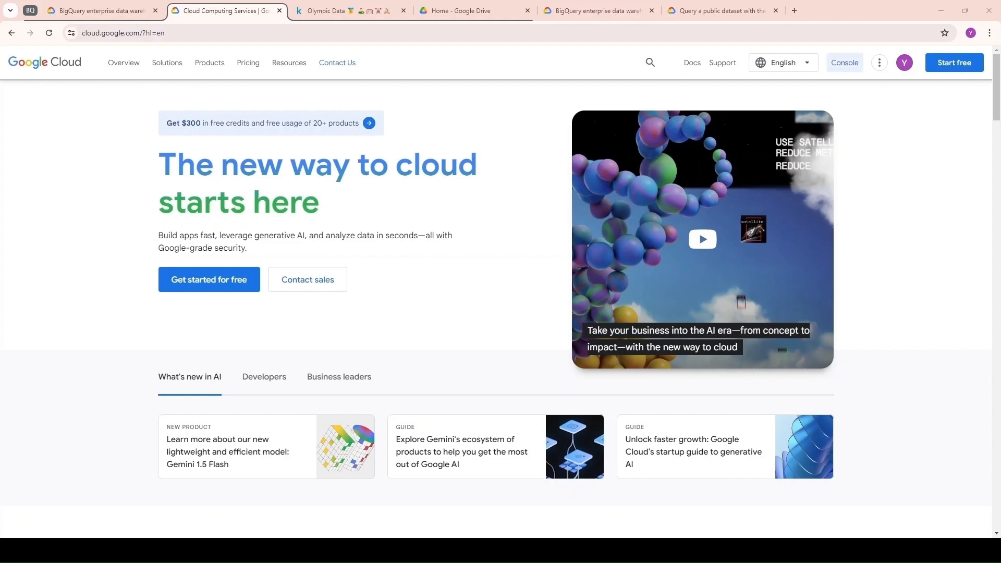
Open the Google Cloud console and look over its main navigation entries
{"action": "left_click", "coordinate": [845, 63]}
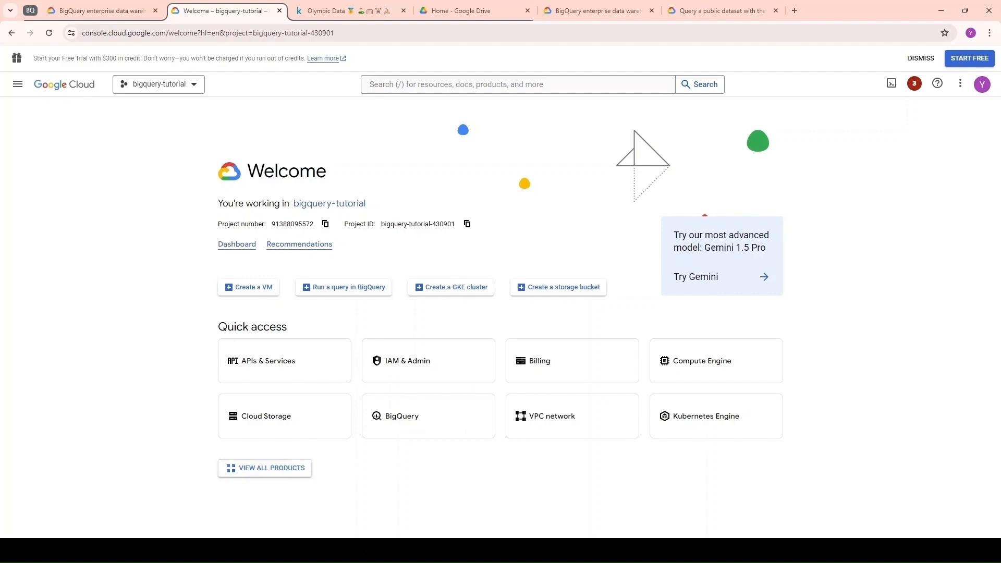
{"action": "left_click", "coordinate": [18, 84]}
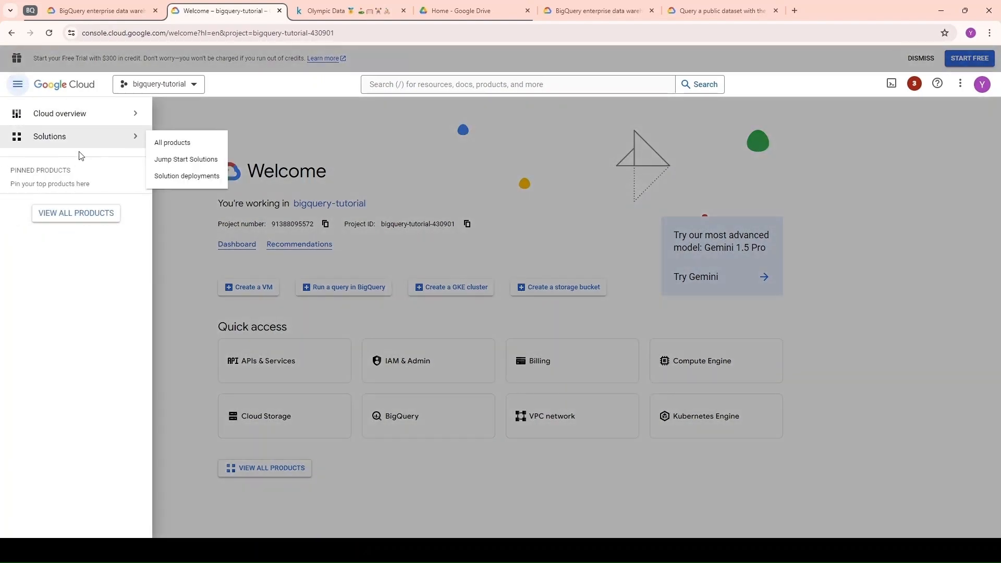
{"action": "left_click", "coordinate": [430, 150]}
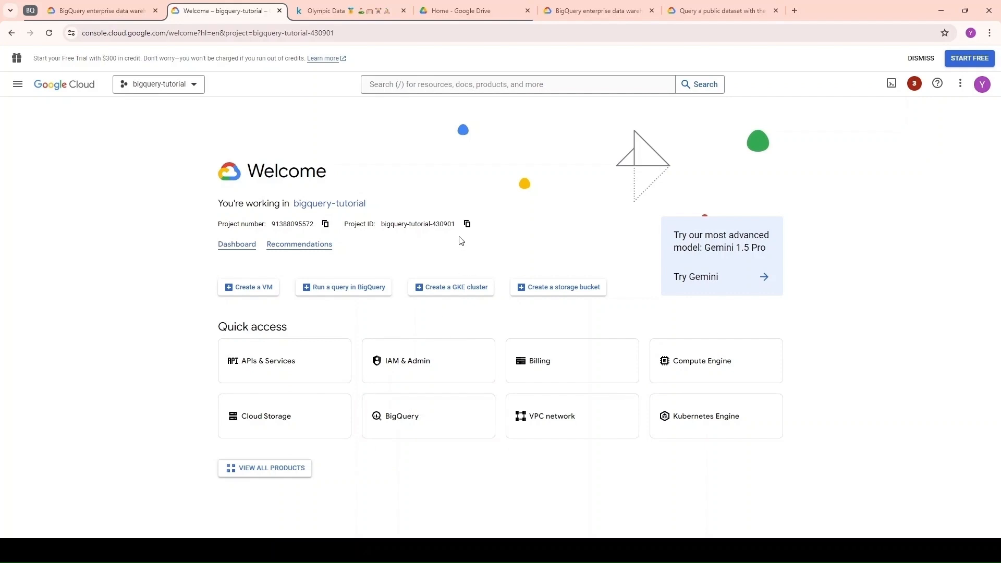
Search the console for "bigquery" and dismiss the suggestions
{"action": "left_click", "coordinate": [422, 83]}
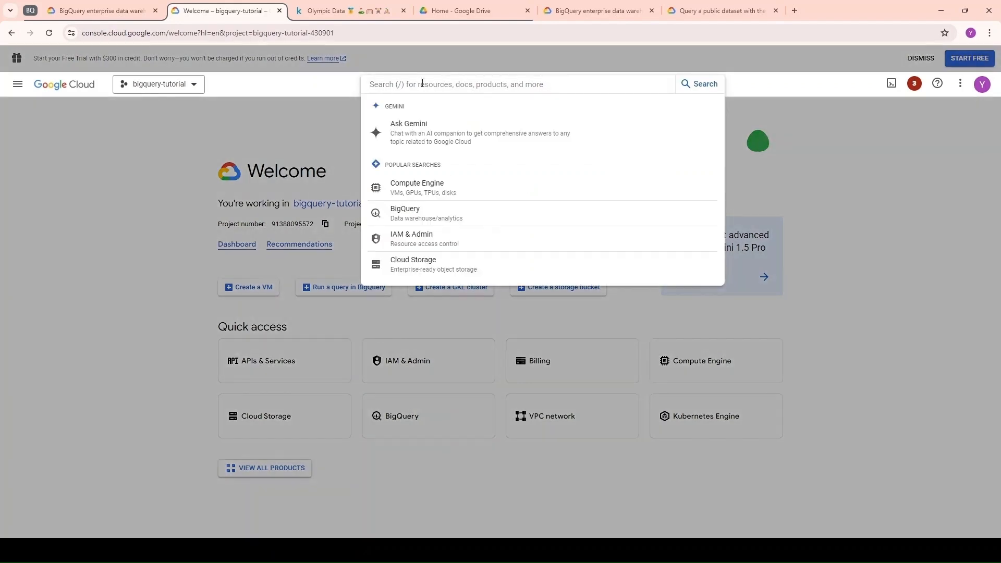
{"action": "type", "text": "bigquery"}
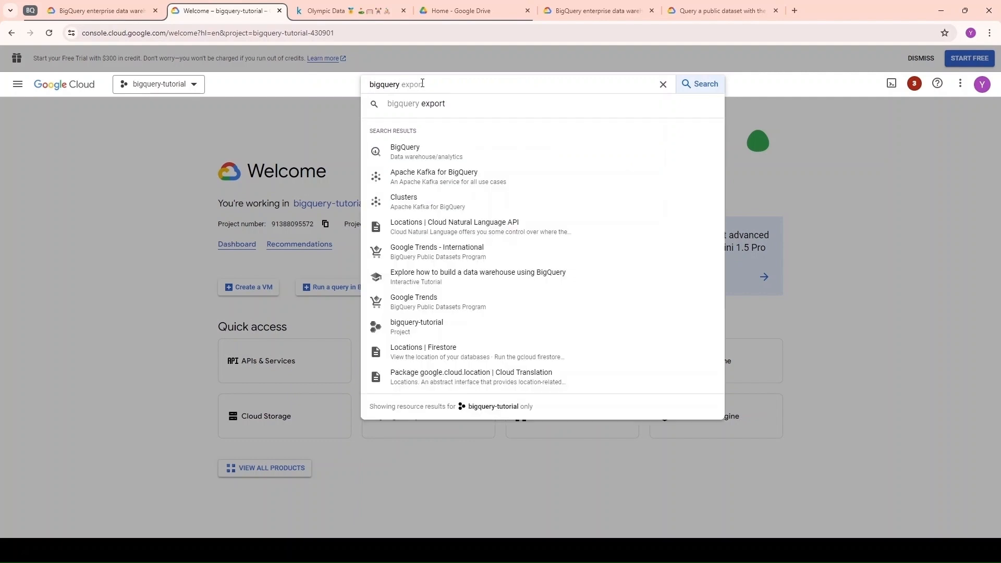
{"action": "left_click", "coordinate": [217, 142]}
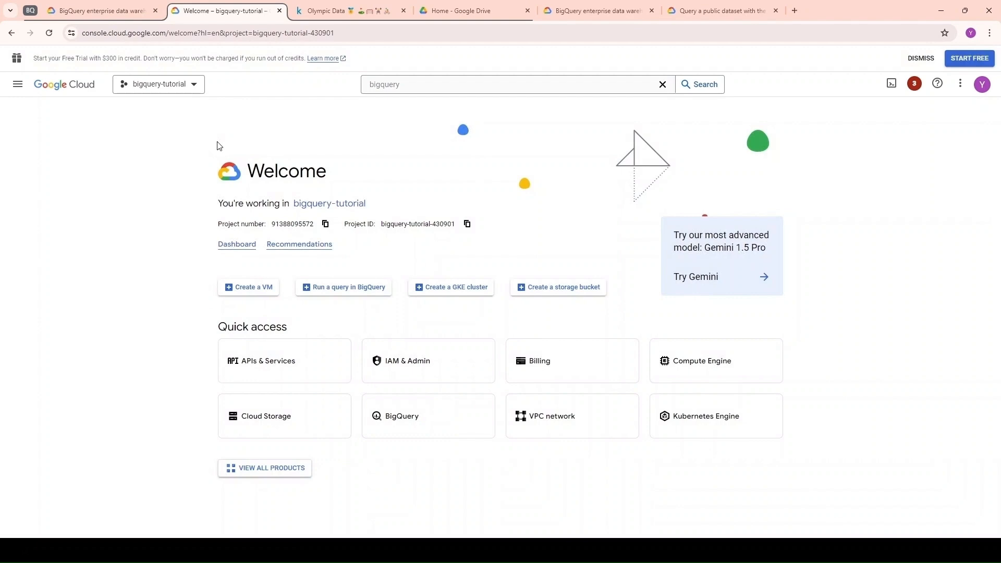
{"action": "left_click", "coordinate": [195, 92]}
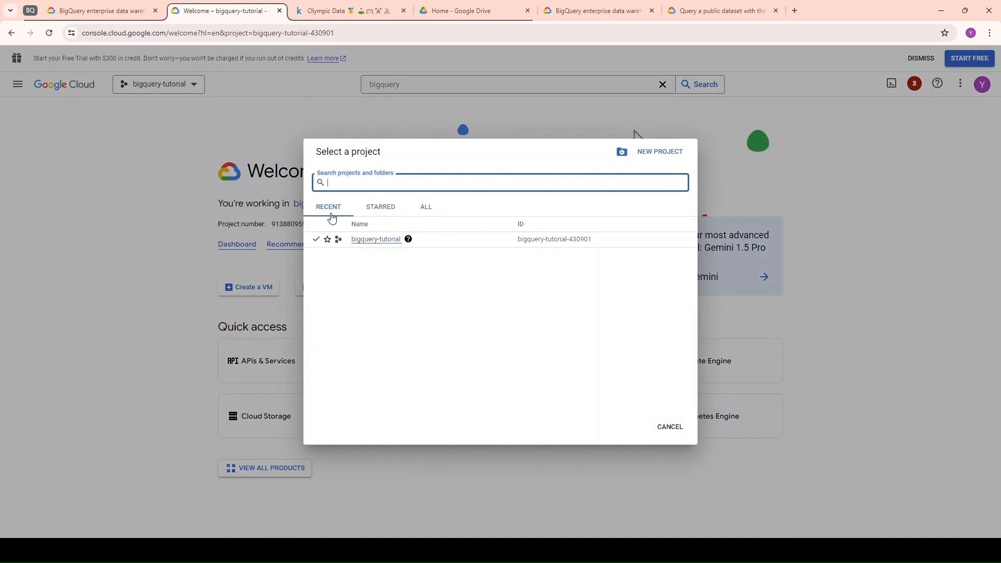
{"action": "left_click", "coordinate": [657, 156]}
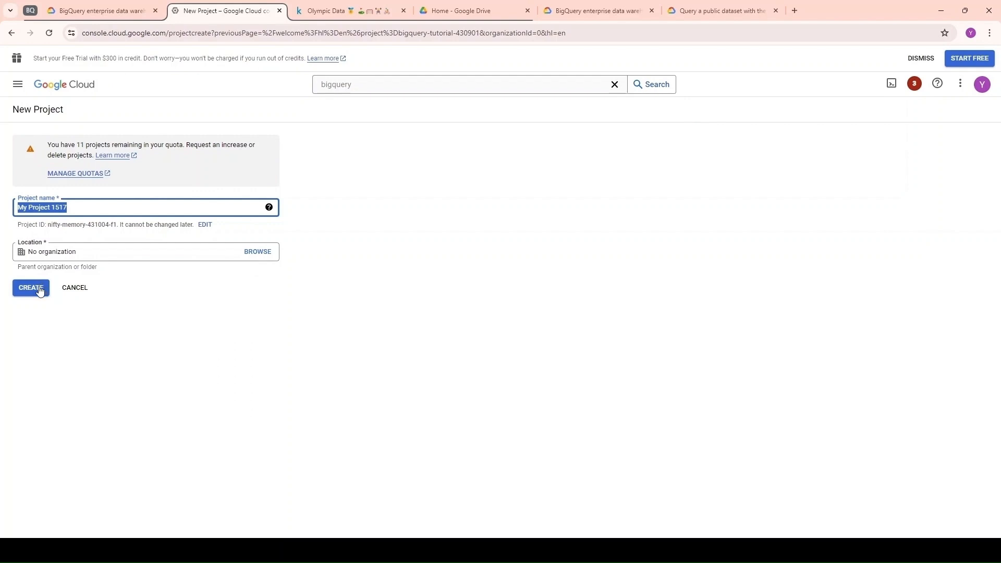
{"action": "left_click", "coordinate": [73, 290]}
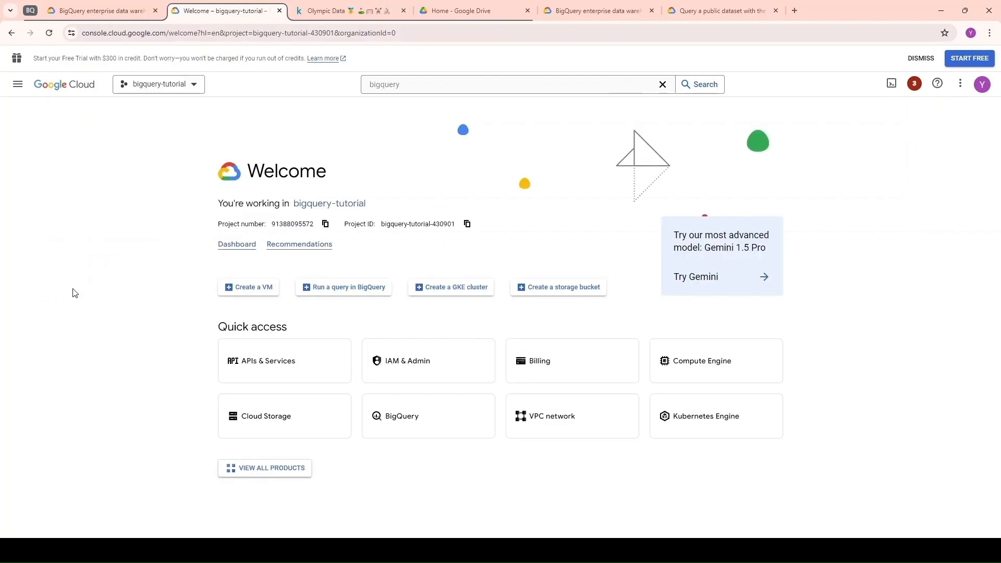
{"action": "left_click", "coordinate": [193, 85]}
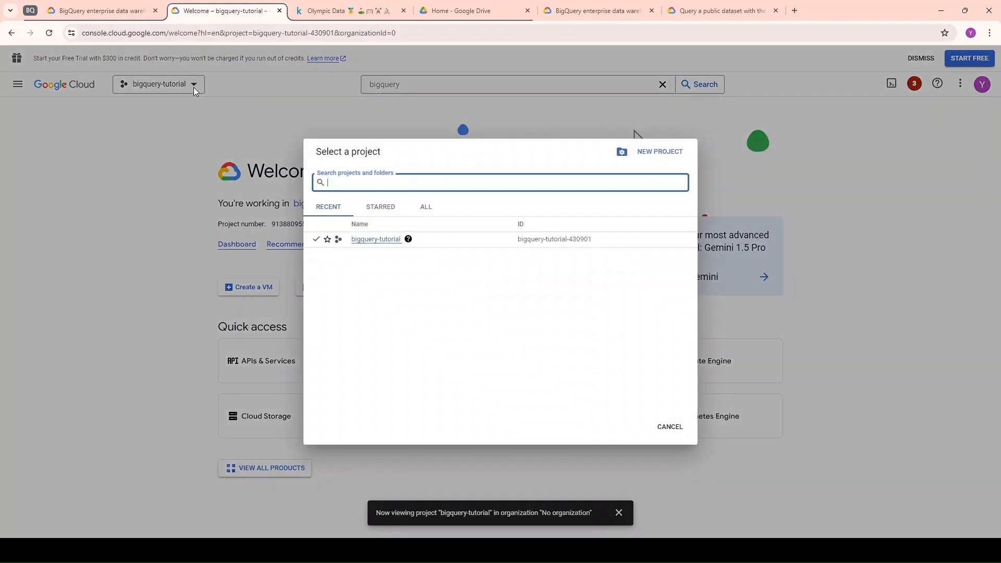
{"action": "left_click", "coordinate": [215, 221]}
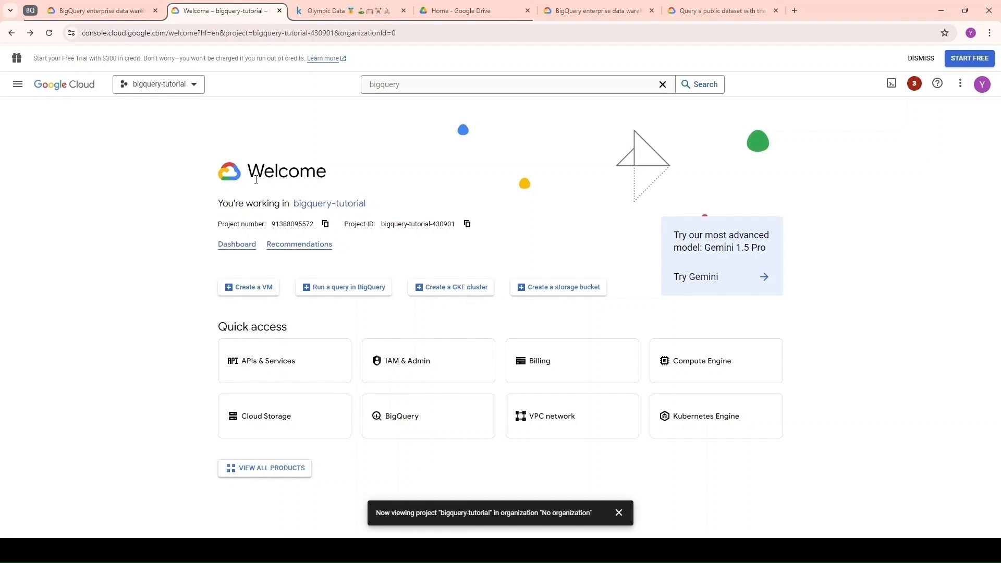
Search the console for "API" and dismiss the suggestions
{"action": "left_click", "coordinate": [416, 86]}
{"action": "left_click_drag", "start_coordinate": [416, 86], "coordinate": [348, 87]}
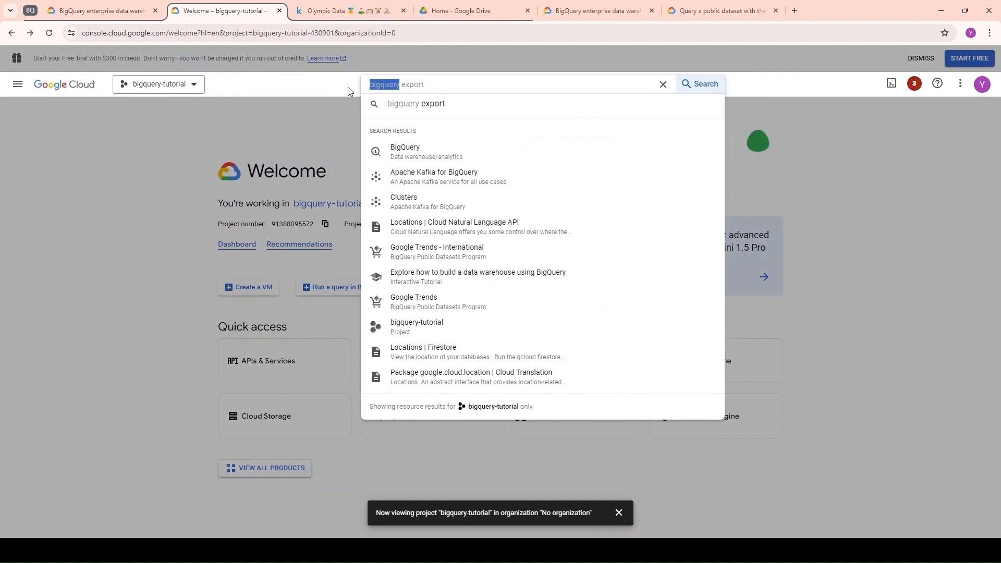
{"action": "type", "text": "API"}
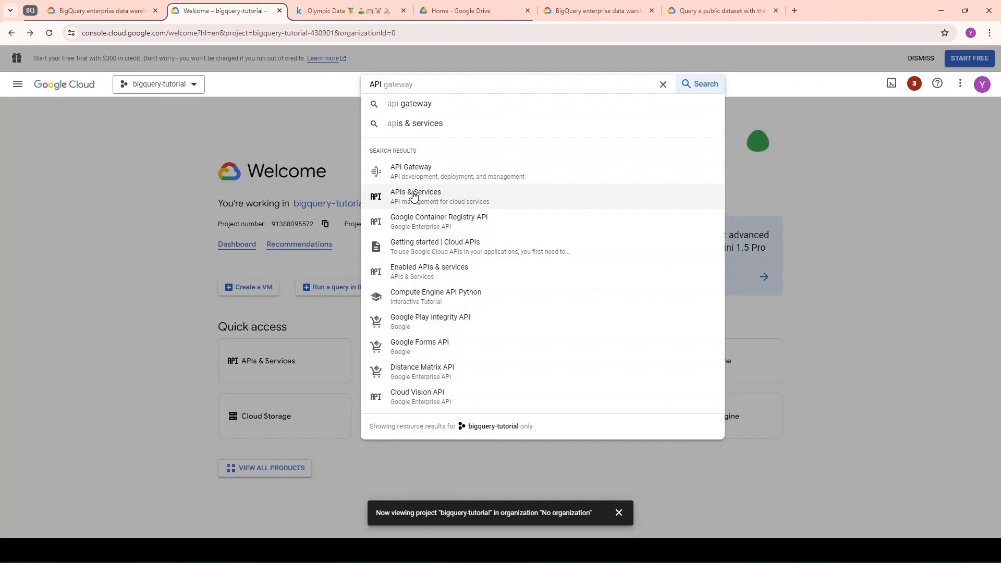
{"action": "left_click", "coordinate": [235, 276]}
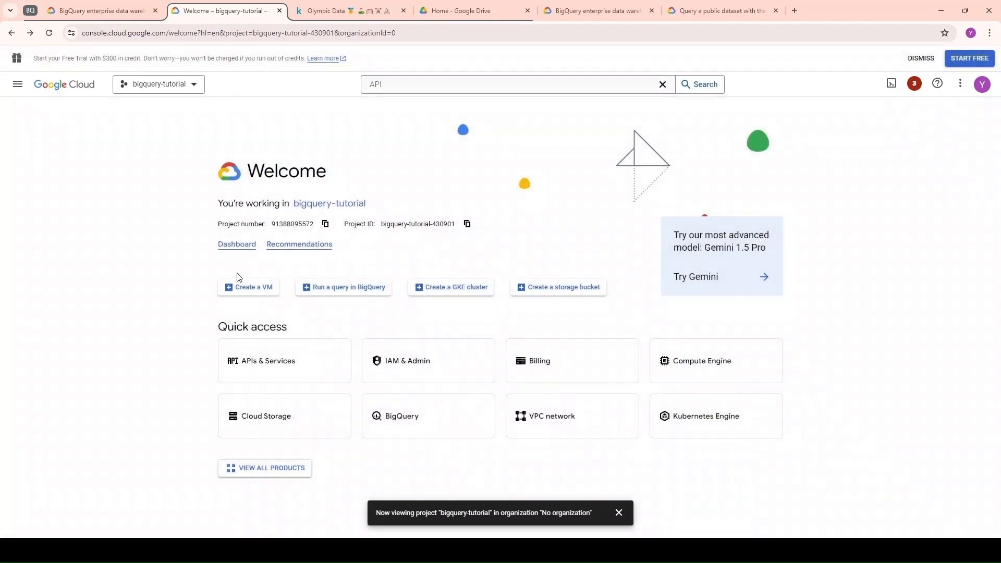
Open BigQuery from the welcome page's quick access and enable the BigQuery API for the bigquery-tutorial project
{"action": "left_click", "coordinate": [391, 417]}
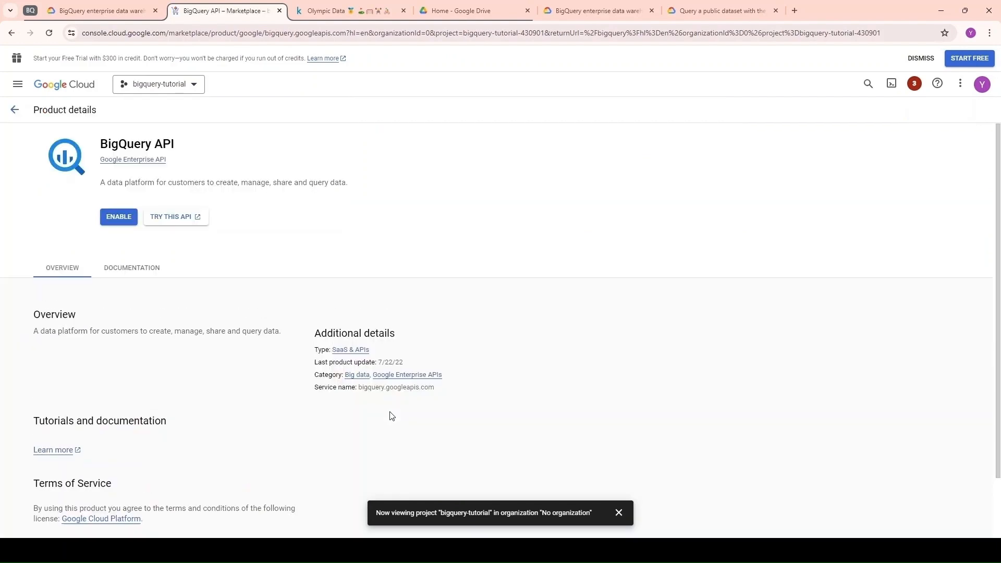
{"action": "left_click", "coordinate": [117, 218]}
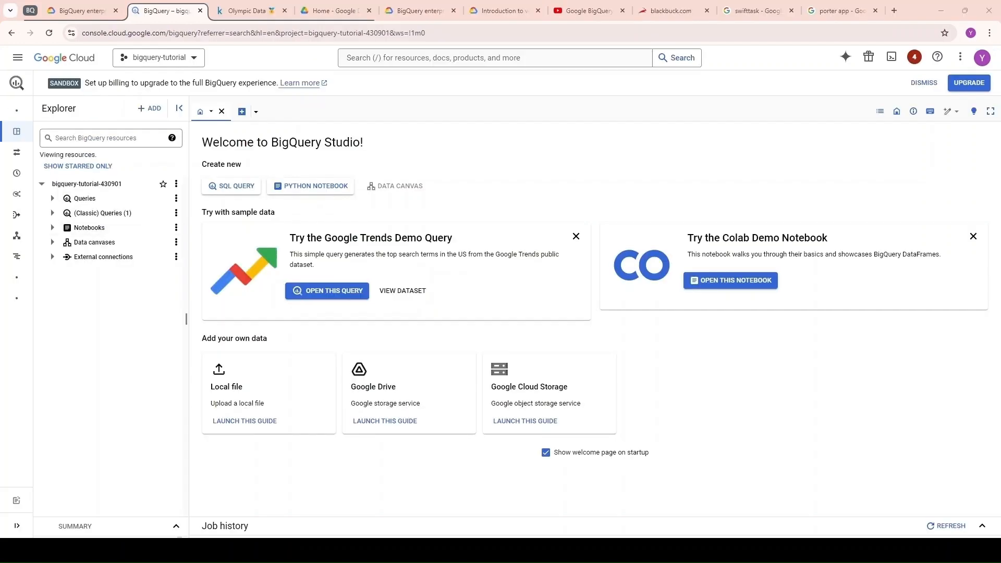
Check which project is selected and read the sandbox notice about setting up billing for the full BigQuery experience
{"action": "left_click", "coordinate": [189, 57]}
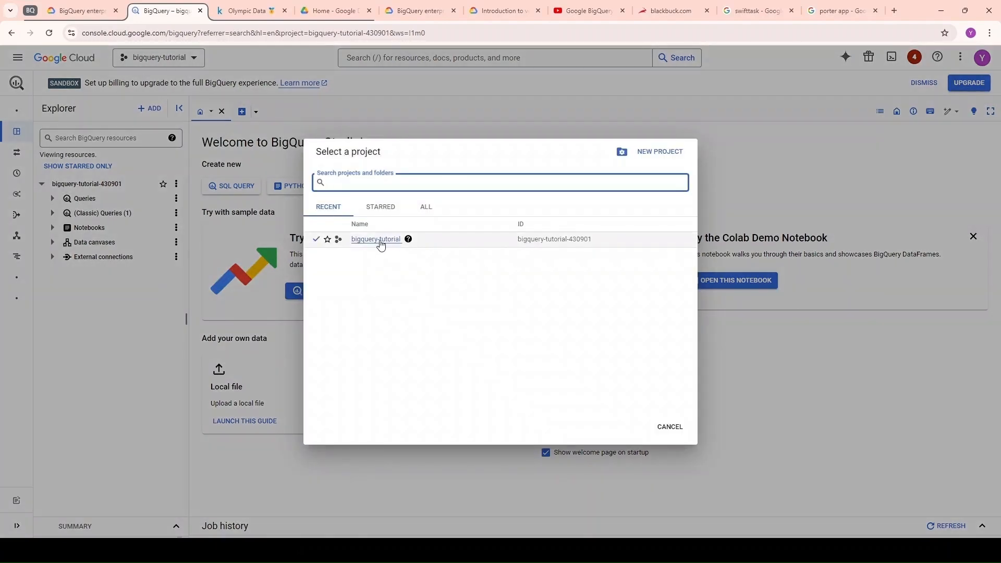
{"action": "left_click", "coordinate": [248, 165]}
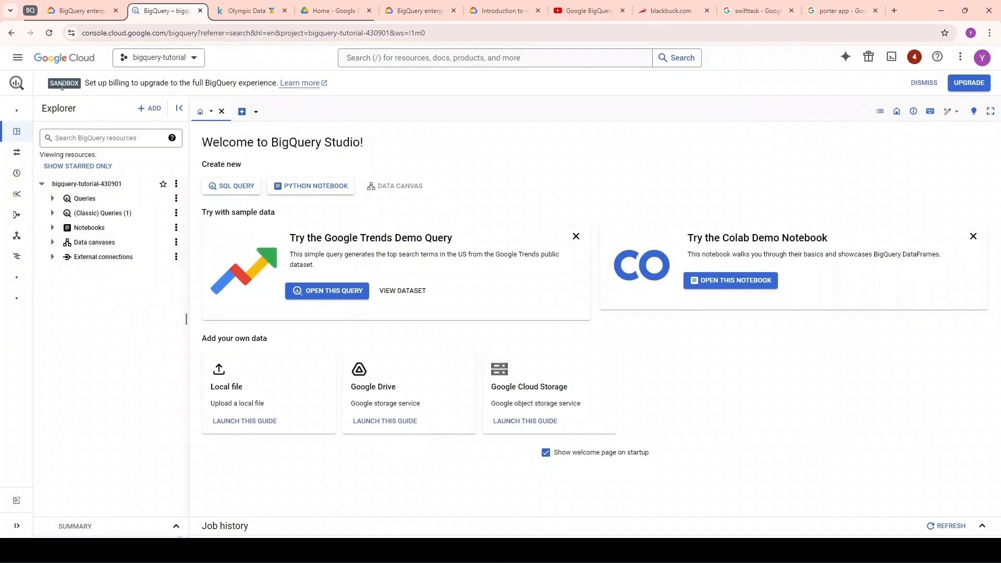
{"action": "left_click_drag", "start_coordinate": [51, 86], "coordinate": [80, 87]}
{"action": "left_click_drag", "start_coordinate": [85, 83], "coordinate": [134, 84]}
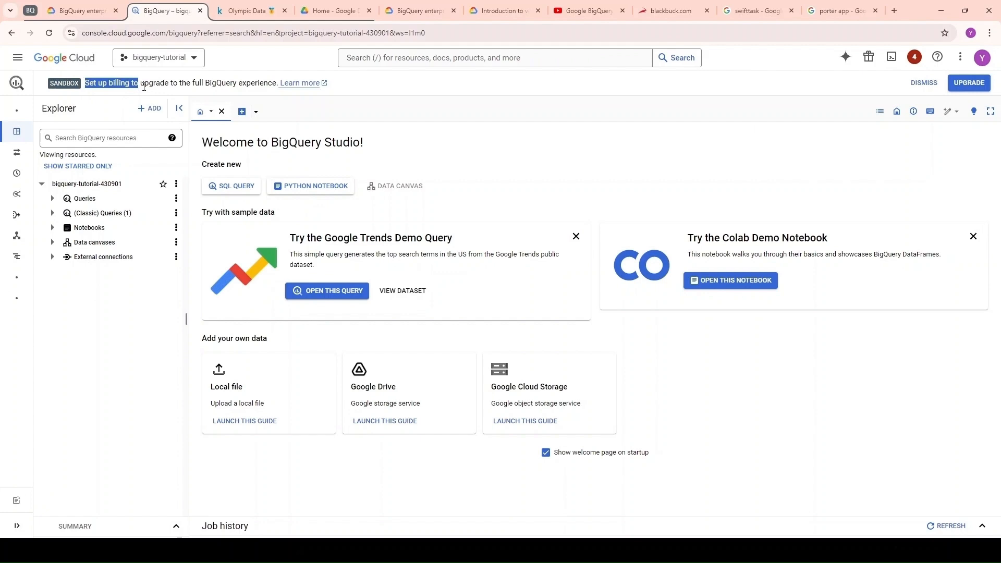
{"action": "left_click", "coordinate": [143, 85]}
{"action": "left_click_drag", "start_coordinate": [108, 83], "coordinate": [236, 93]}
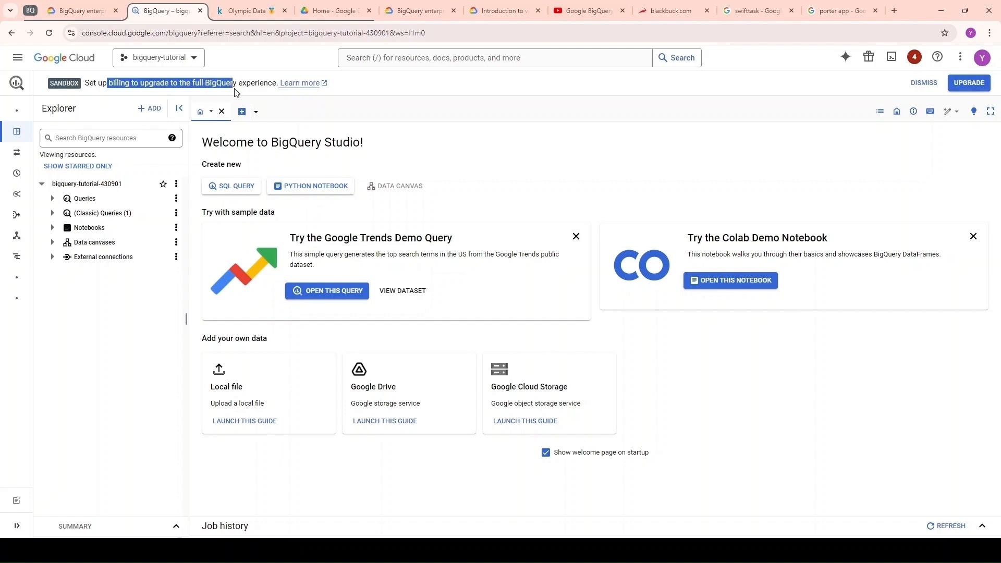
{"action": "left_click", "coordinate": [410, 176]}
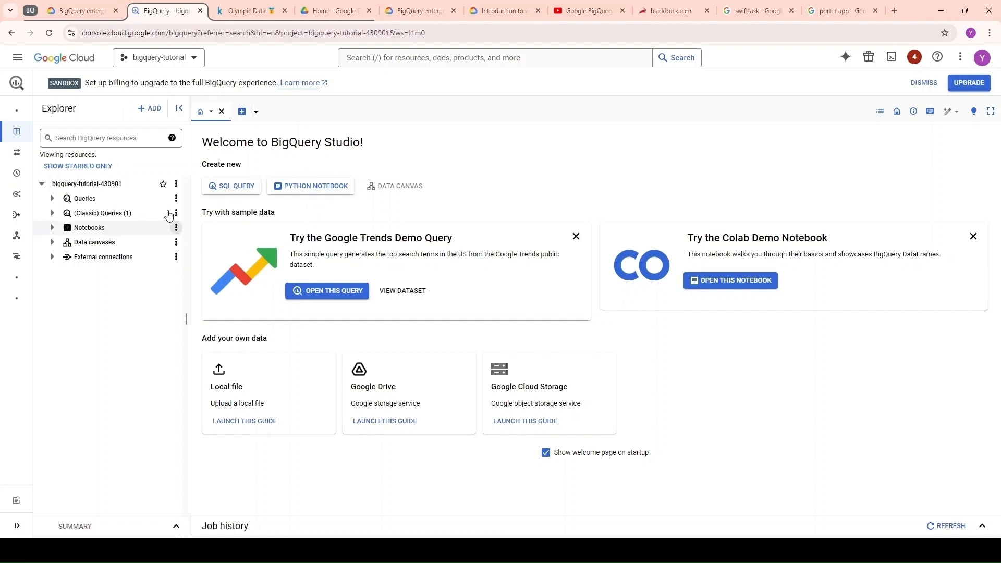
Look through BigQuery's Analysis, Migration and Administration navigation sections, expanding and collapsing the latter two
{"action": "mouse_move", "coordinate": [18, 136]}
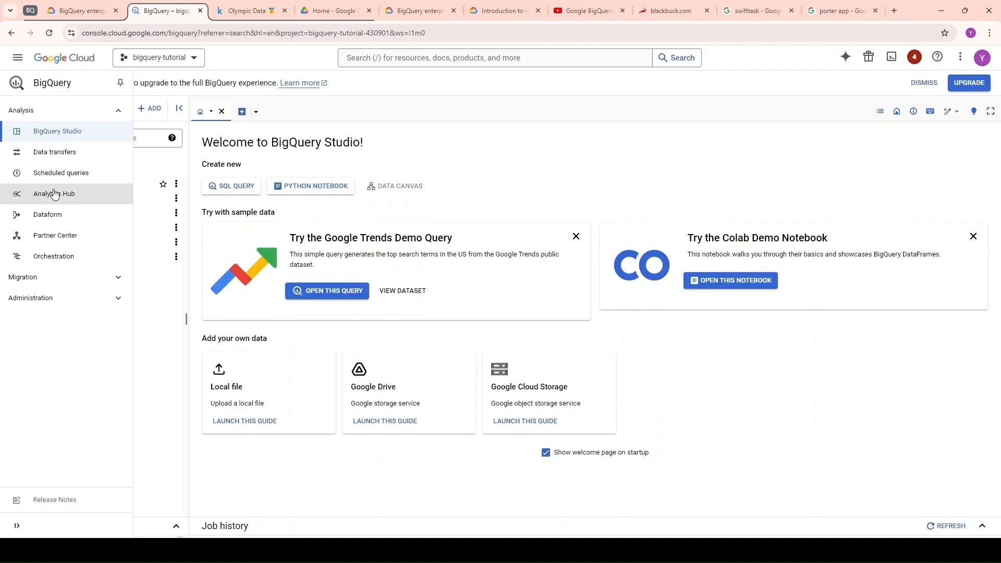
{"action": "left_click", "coordinate": [78, 305]}
{"action": "left_click", "coordinate": [78, 277]}
{"action": "left_click", "coordinate": [79, 278]}
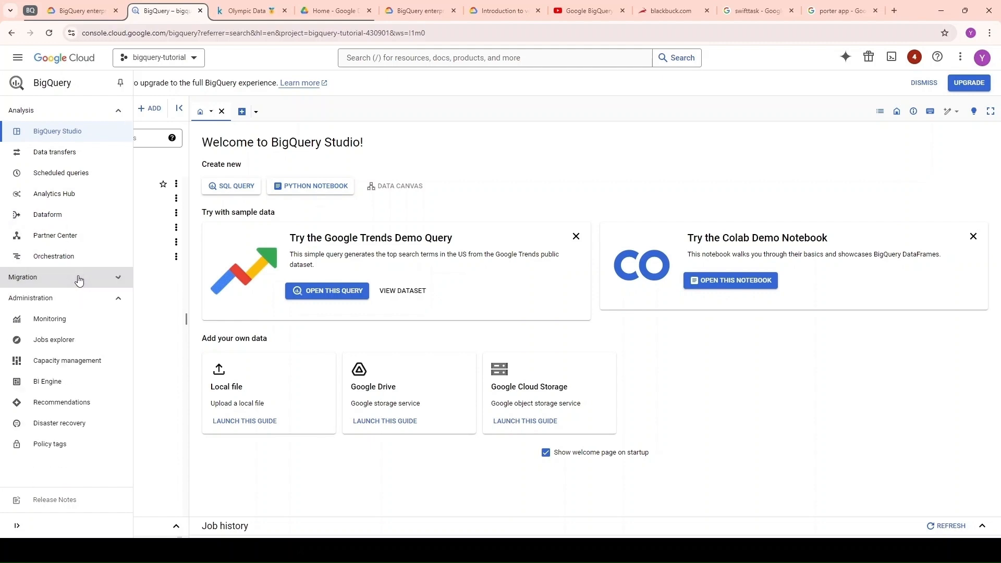
{"action": "left_click", "coordinate": [80, 295]}
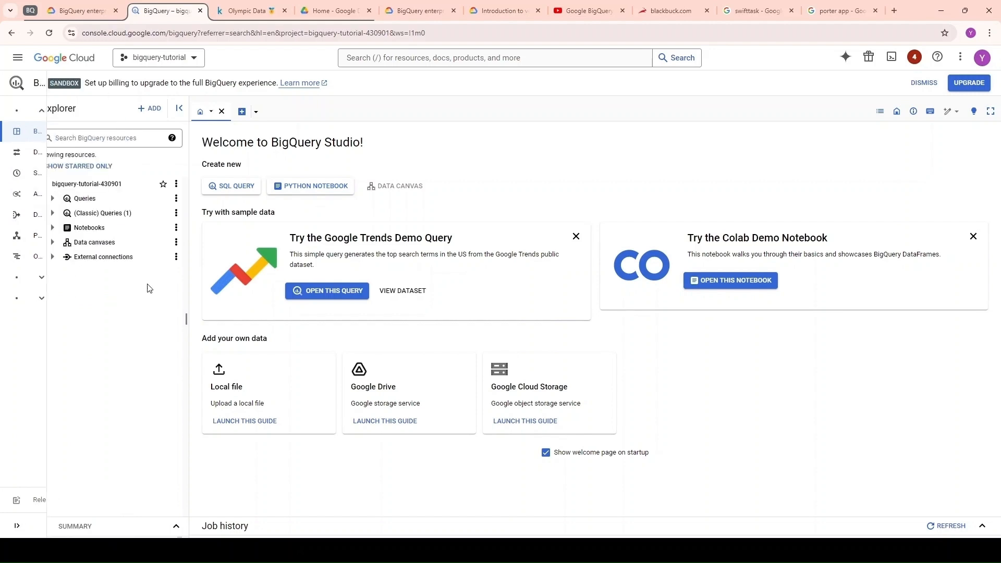
Examine the bigquery-tutorial project's resources in the Explorer, including Queries, Classic Queries and External connections
{"action": "left_click_drag", "start_coordinate": [42, 108], "coordinate": [93, 110]}
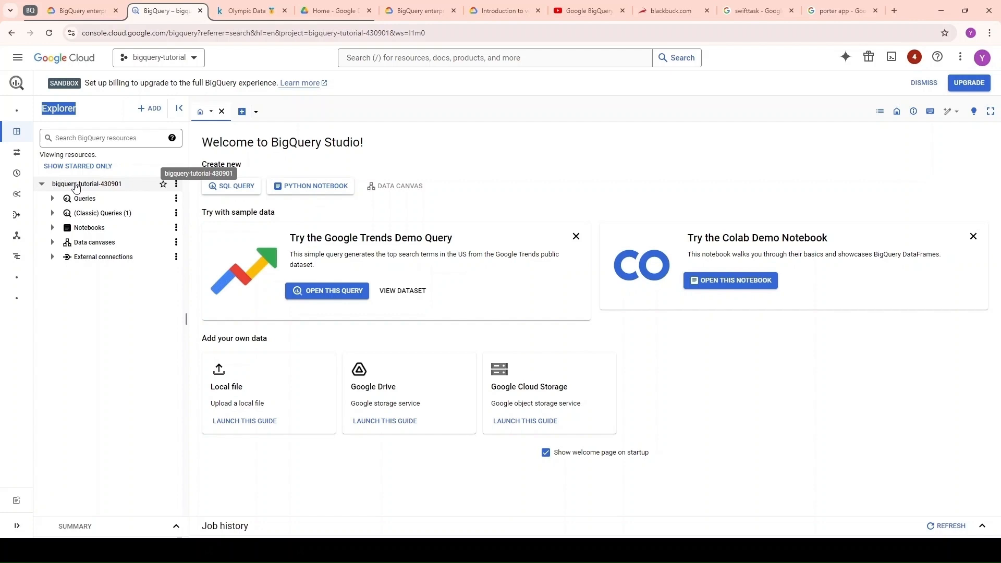
{"action": "left_click", "coordinate": [41, 184]}
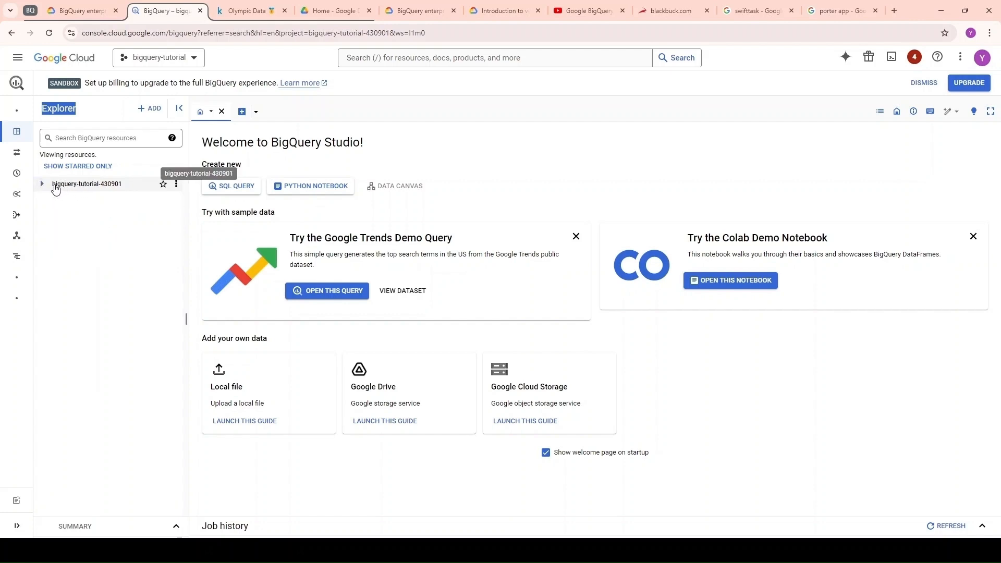
{"action": "left_click", "coordinate": [43, 184]}
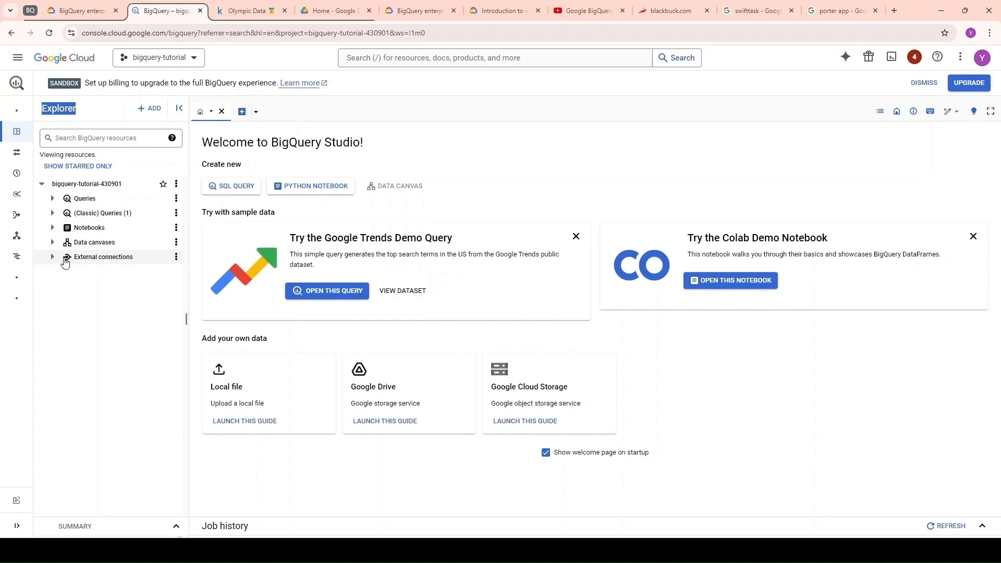
{"action": "left_click", "coordinate": [55, 204]}
{"action": "left_click", "coordinate": [54, 204]}
{"action": "left_click", "coordinate": [53, 213]}
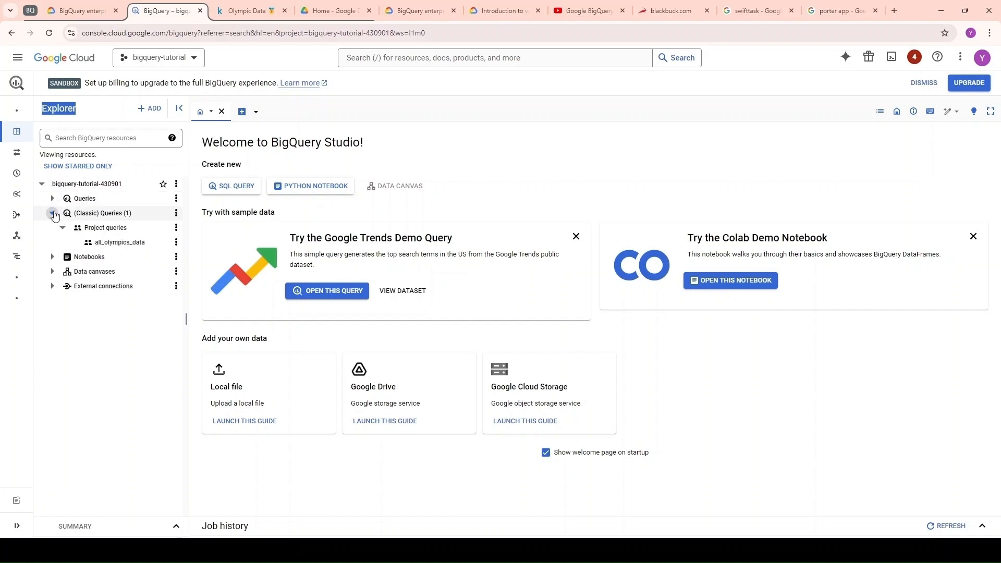
{"action": "left_click", "coordinate": [53, 214]}
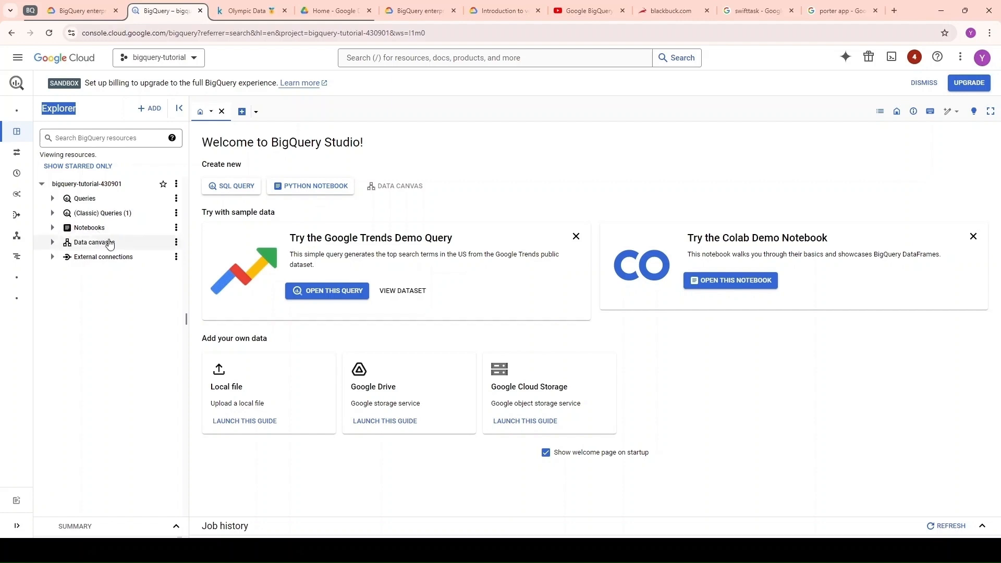
{"action": "left_click", "coordinate": [53, 259]}
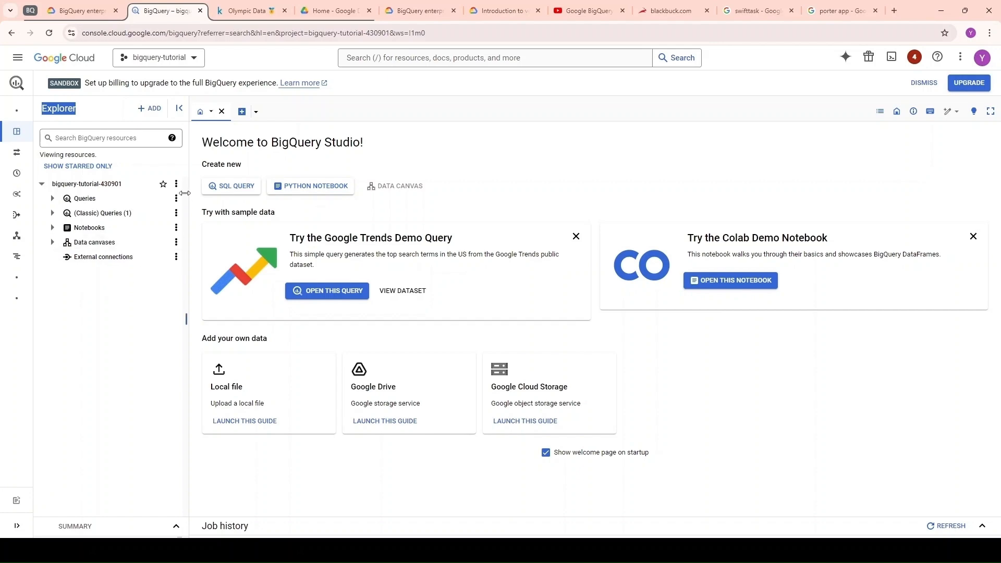
Open the options for adding data and browse the popular and additional sources down to Public Datasets
{"action": "left_click", "coordinate": [149, 109]}
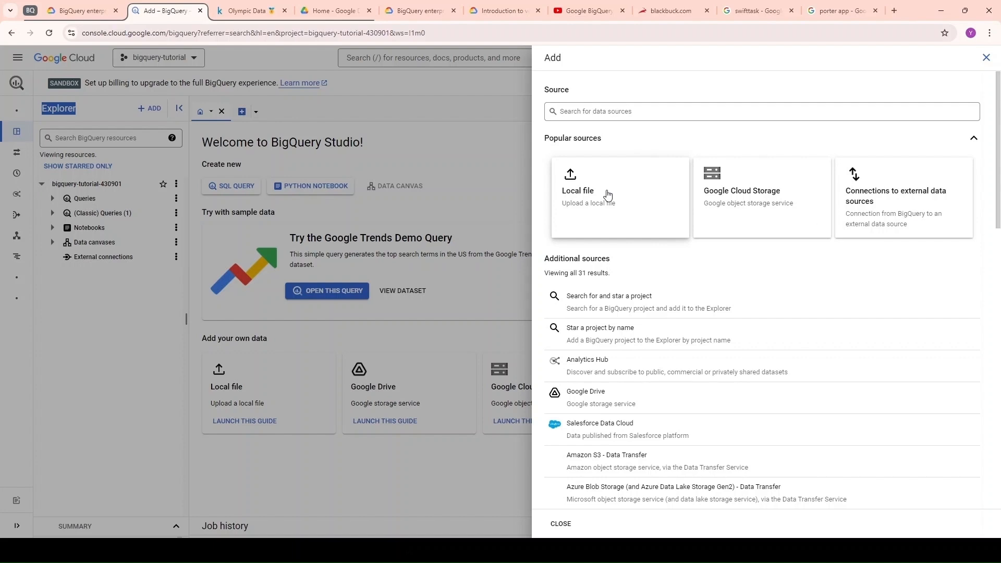
{"action": "scroll", "coordinate": [751, 340], "scroll_direction": "down", "scroll_amount": 2}
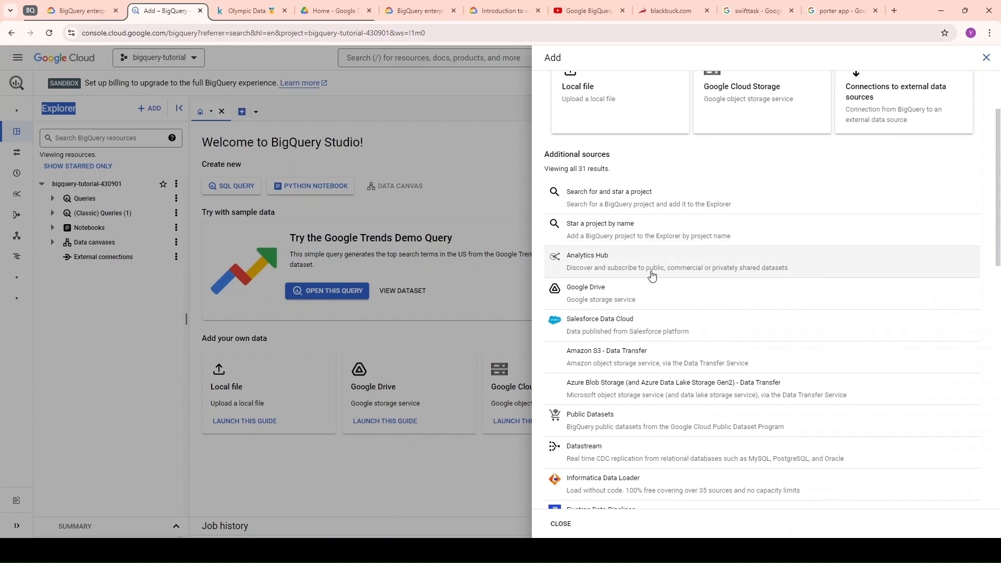
{"action": "scroll", "coordinate": [662, 316], "scroll_direction": "down", "scroll_amount": 1}
{"action": "scroll", "coordinate": [662, 316], "scroll_direction": "down", "scroll_amount": 1}
{"action": "scroll", "coordinate": [662, 317], "scroll_direction": "down", "scroll_amount": 2}
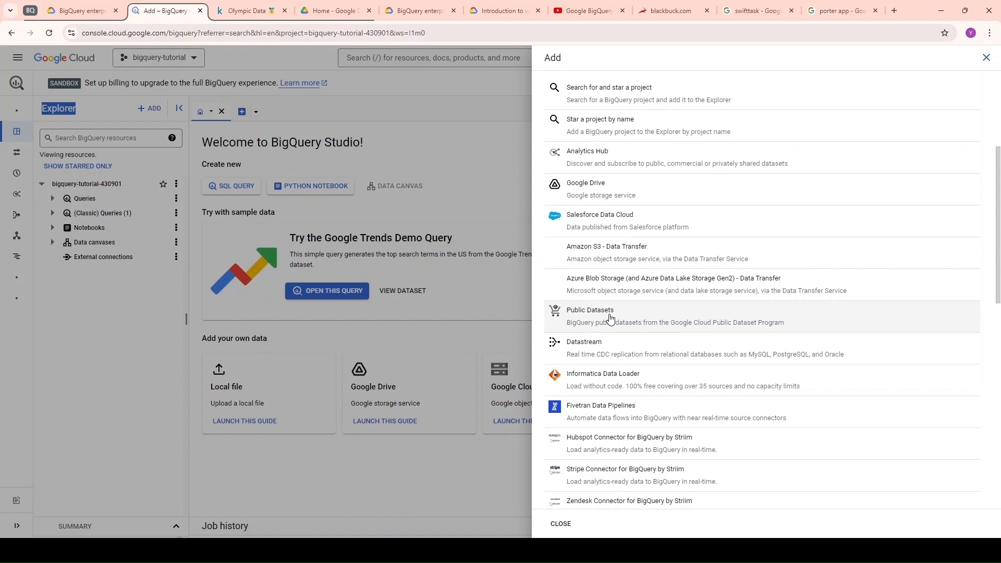
Close the data source options and start a new dataset in the bigquery-tutorial project with the ID demo_dataset
{"action": "left_click", "coordinate": [140, 291]}
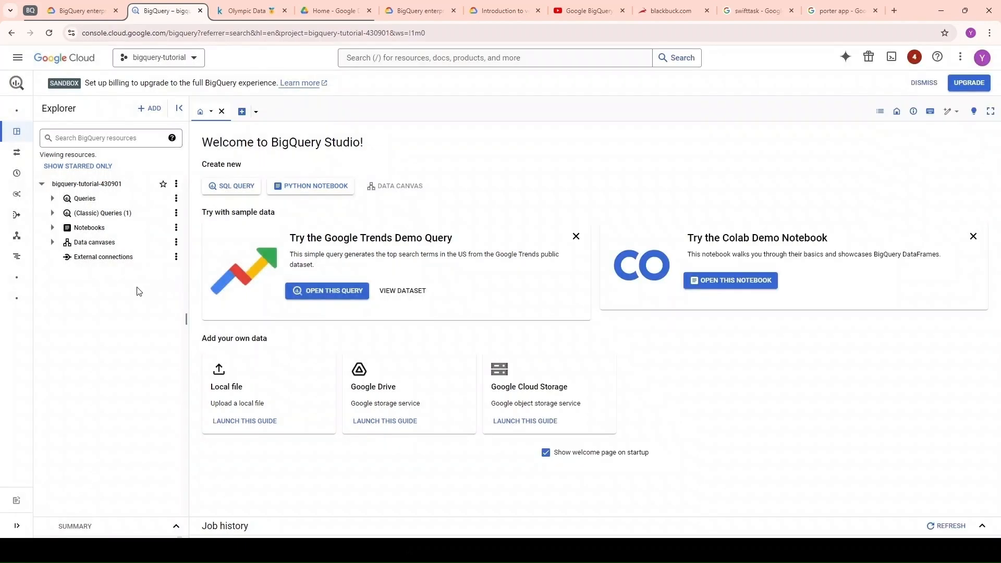
{"action": "left_click", "coordinate": [176, 186]}
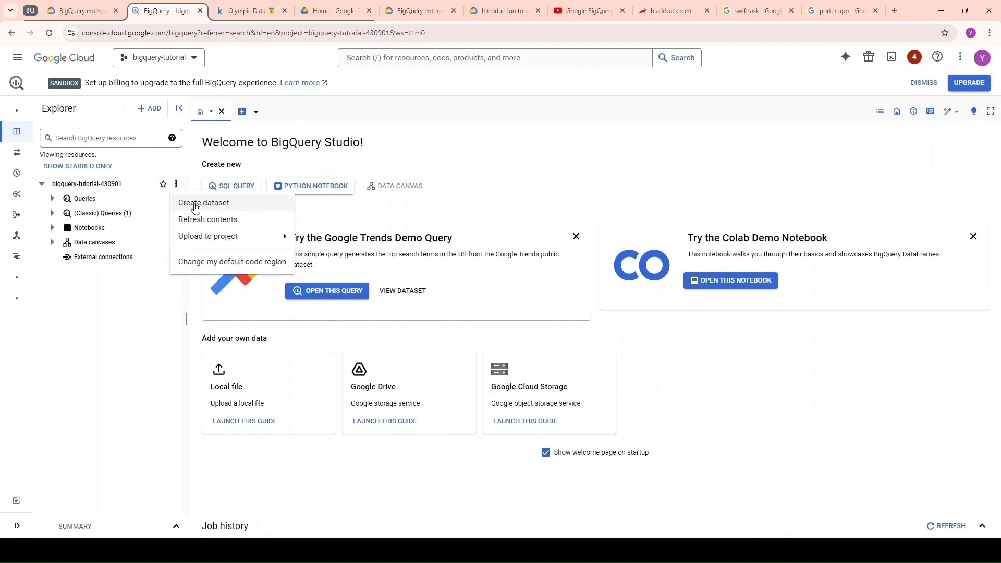
{"action": "left_click", "coordinate": [191, 203]}
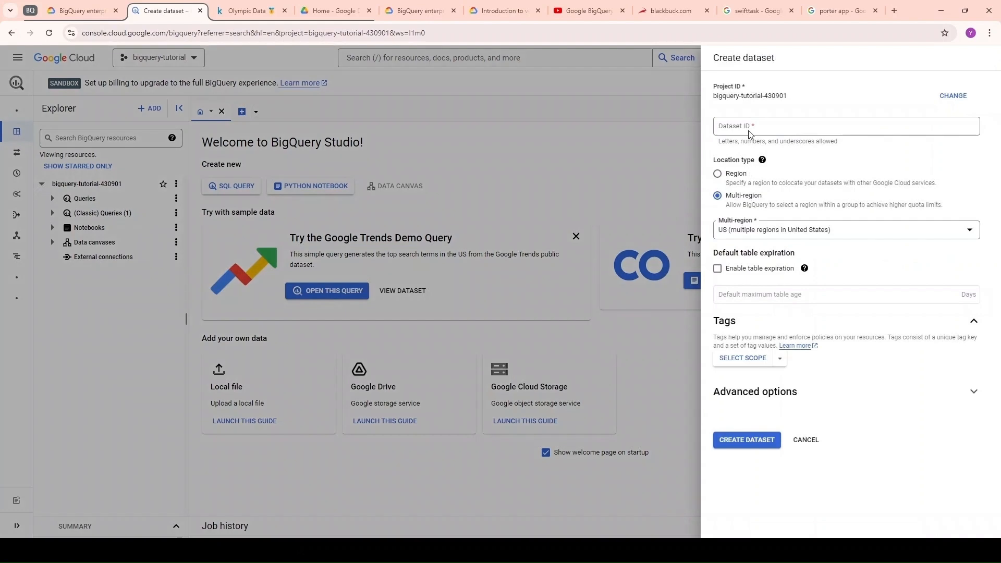
{"action": "left_click", "coordinate": [740, 126]}
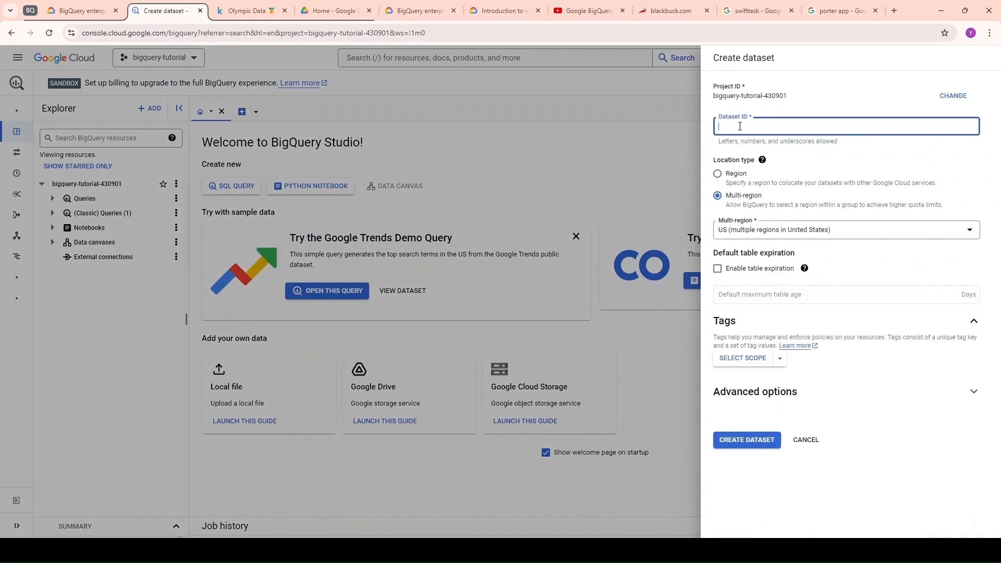
{"action": "type", "text": "demo_datase"}
Switch the dataset's location type to Region and look through the available regions
{"action": "left_click_drag", "start_coordinate": [715, 164], "coordinate": [755, 164]}
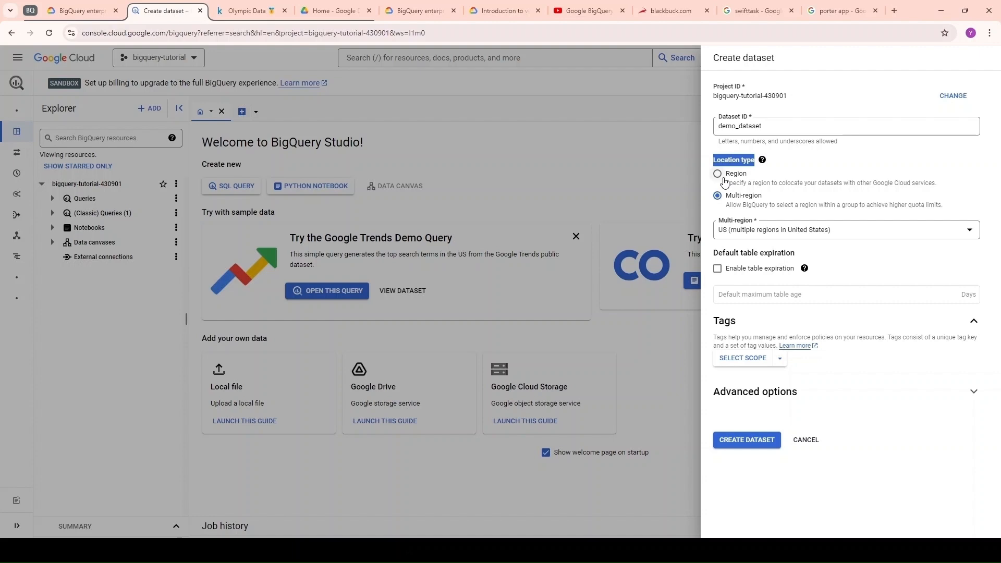
{"action": "left_click", "coordinate": [724, 180]}
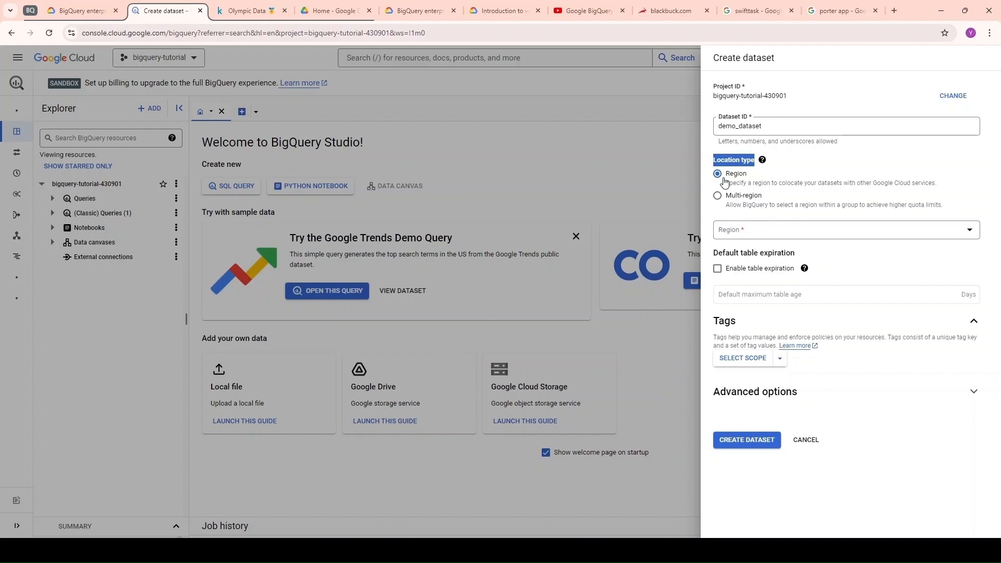
{"action": "left_click", "coordinate": [743, 233]}
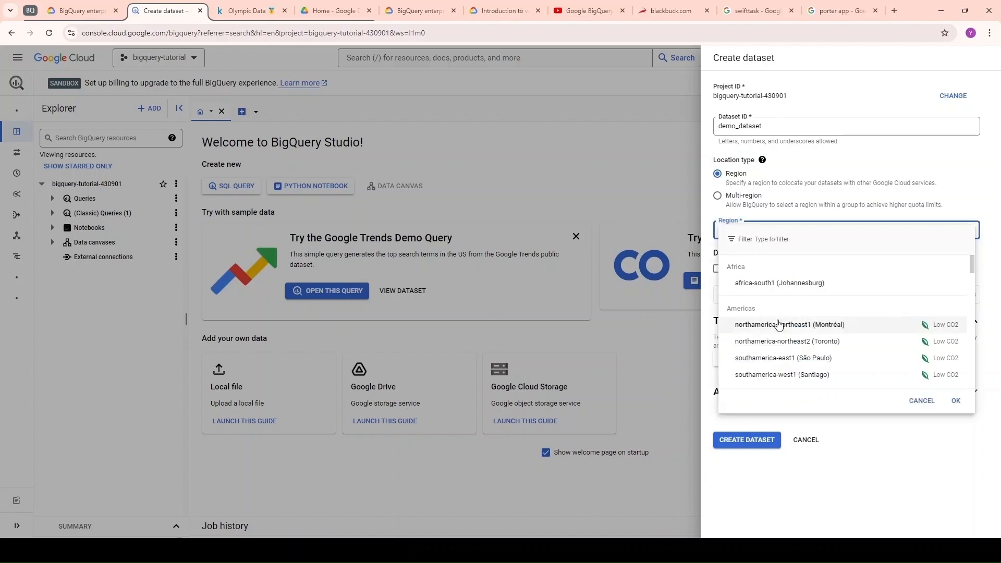
{"action": "scroll", "coordinate": [779, 324], "scroll_direction": "down", "scroll_amount": 3}
{"action": "scroll", "coordinate": [779, 324], "scroll_direction": "up", "scroll_amount": 3}
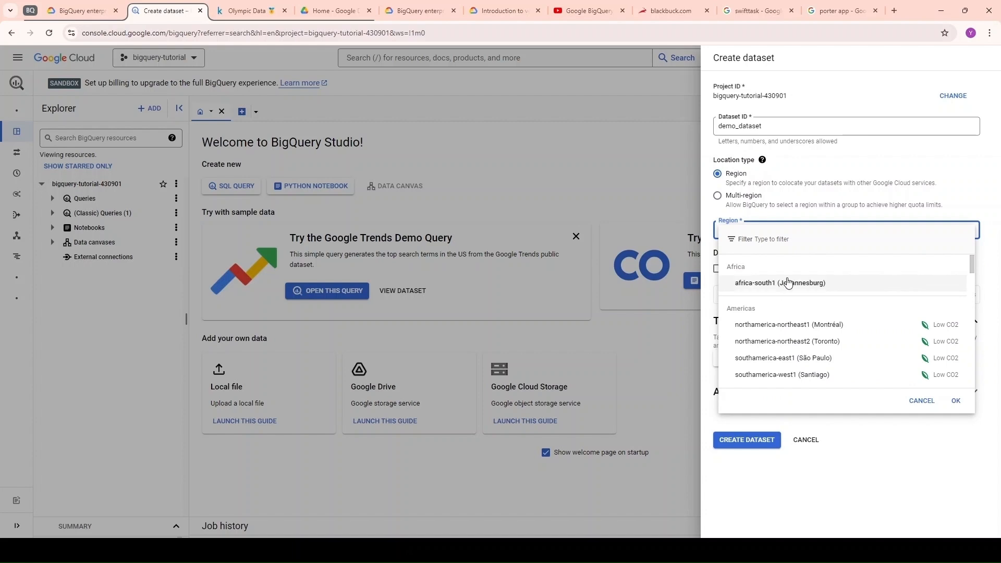
Set the dataset's location type to Multi-region and choose US (multiple regions in United States)
{"action": "left_click", "coordinate": [743, 203]}
{"action": "left_click", "coordinate": [741, 202]}
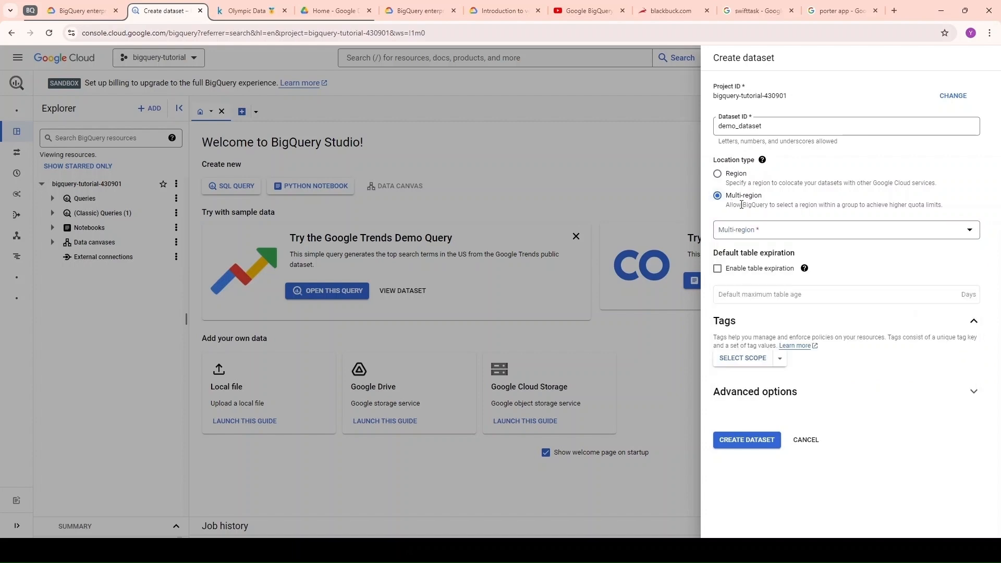
{"action": "left_click", "coordinate": [757, 229]}
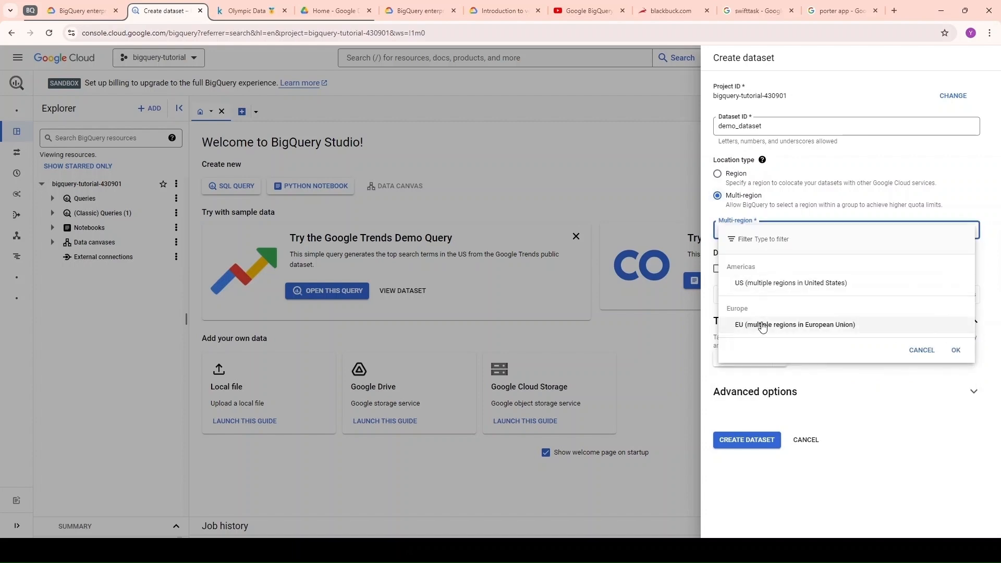
{"action": "left_click", "coordinate": [764, 283]}
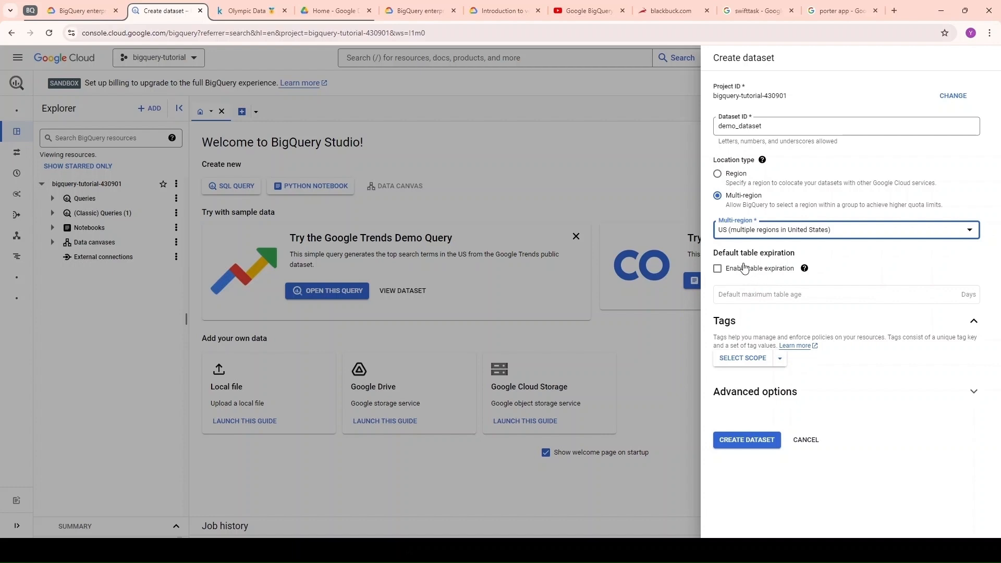
Collapse the Tags section and create the dataset without enabling table expiration
{"action": "left_click_drag", "start_coordinate": [714, 254], "coordinate": [791, 255]}
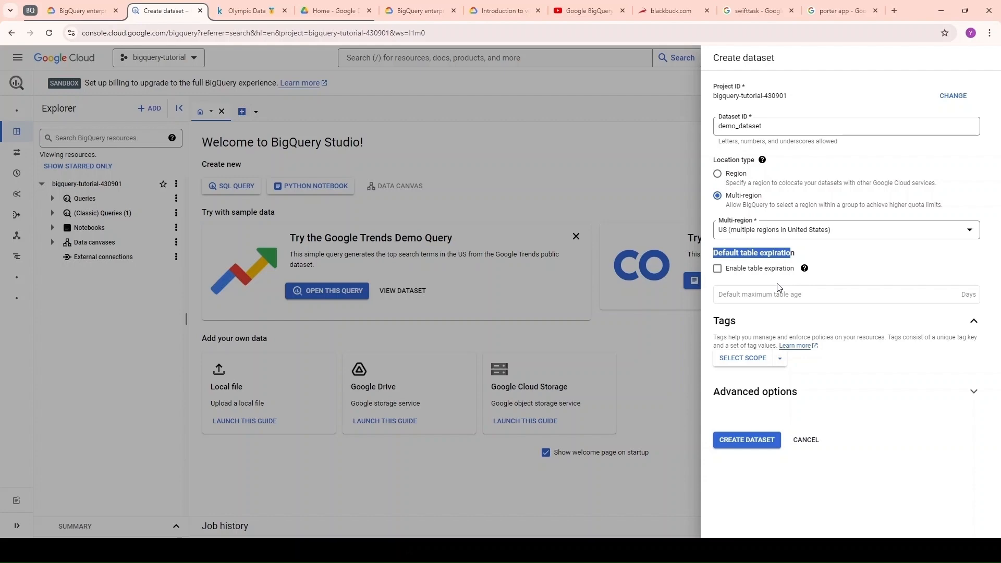
{"action": "left_click", "coordinate": [826, 322]}
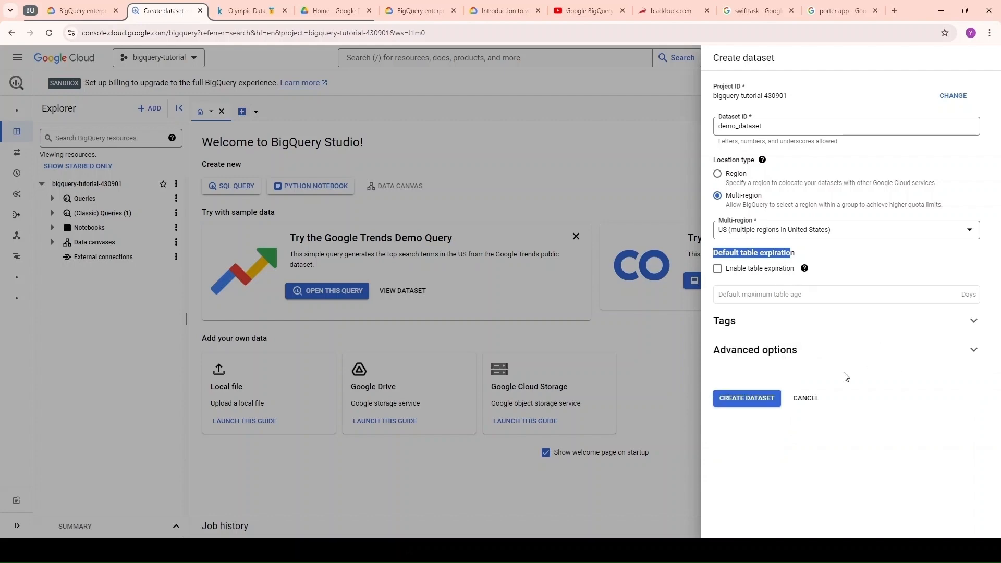
{"action": "left_click", "coordinate": [763, 405]}
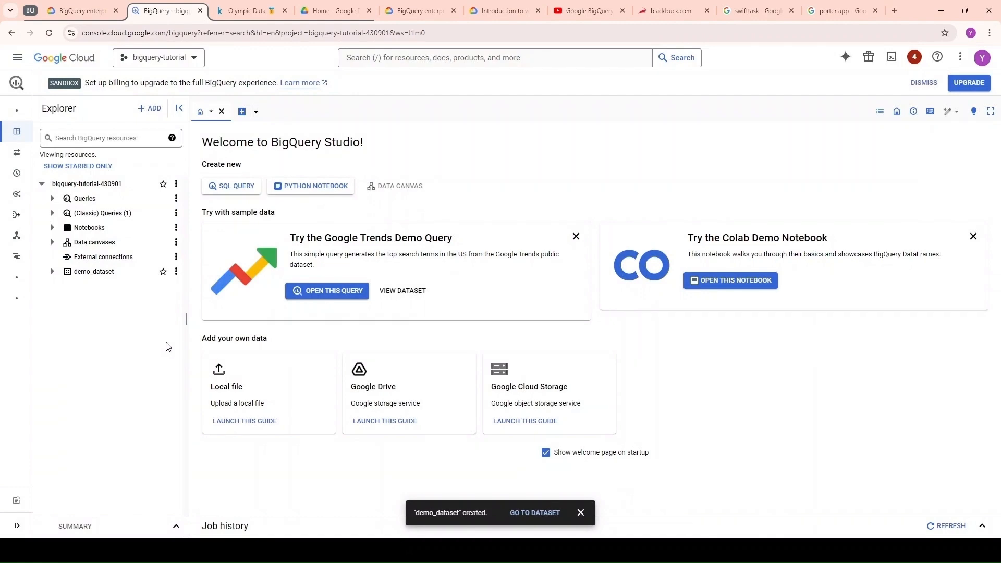
Open demo_dataset and examine its dataset ID, creation details, primary location and sharing options
{"action": "left_click", "coordinate": [90, 272]}
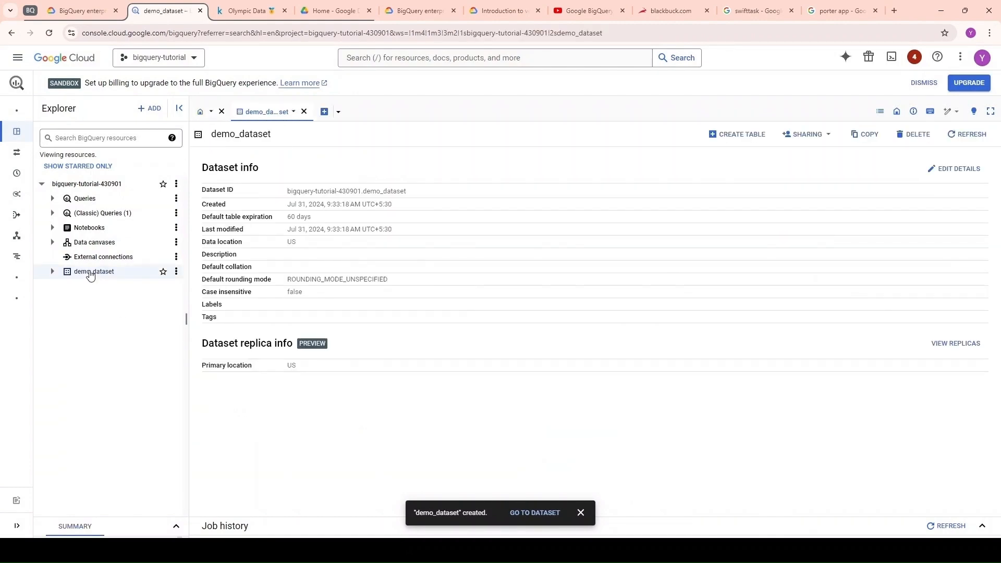
{"action": "left_click_drag", "start_coordinate": [302, 366], "coordinate": [209, 363]}
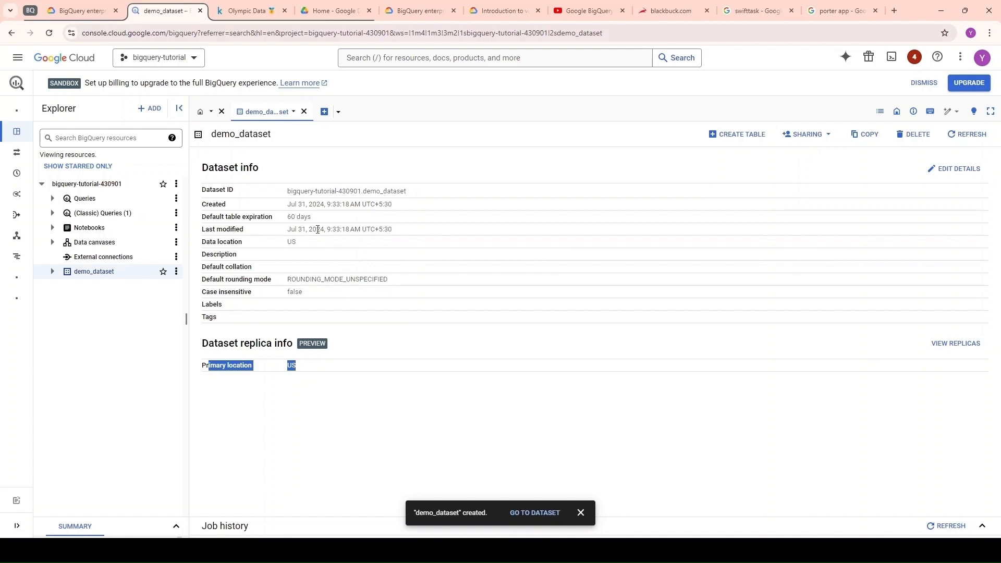
{"action": "left_click_drag", "start_coordinate": [216, 204], "coordinate": [337, 191]}
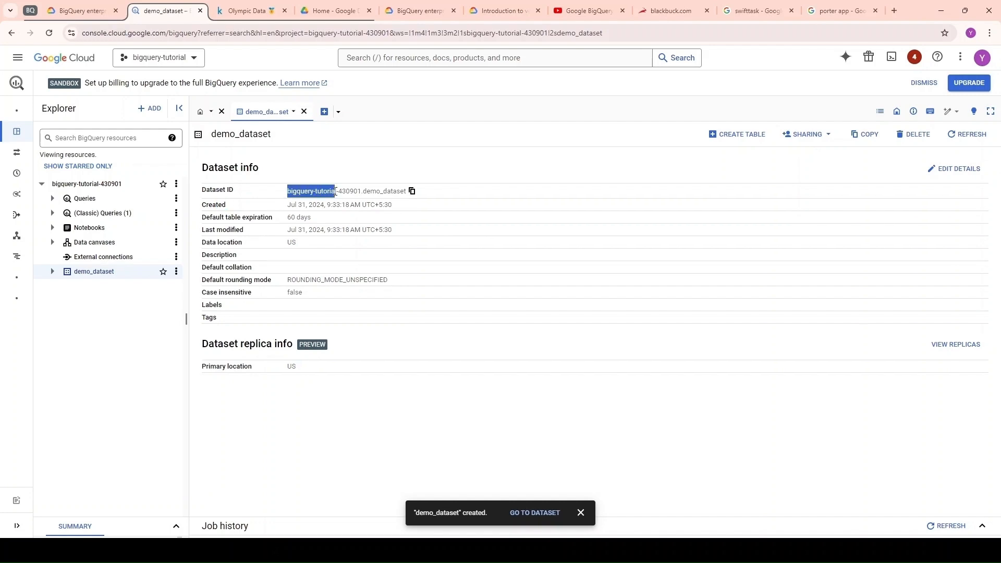
{"action": "left_click", "coordinate": [563, 232]}
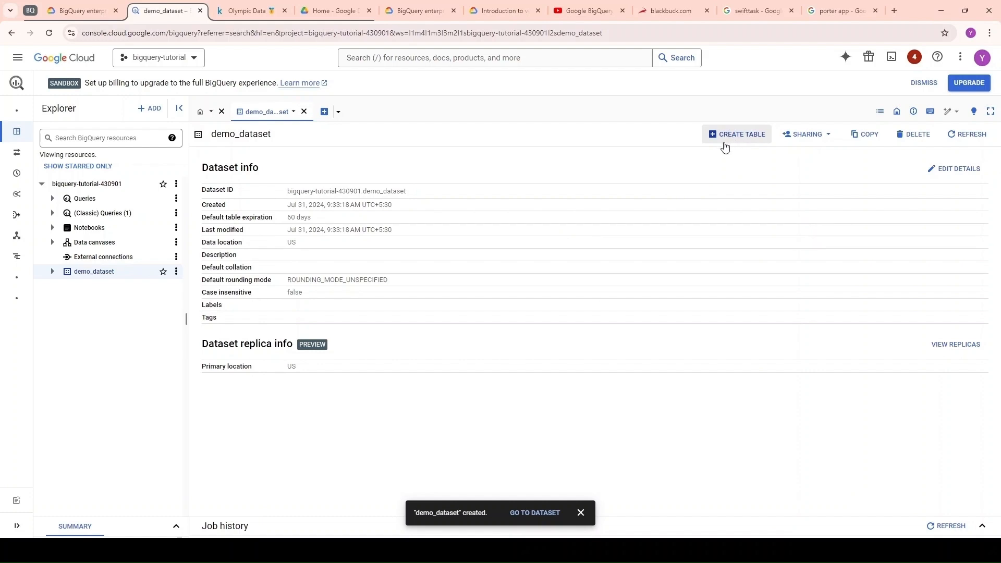
{"action": "left_click", "coordinate": [814, 138]}
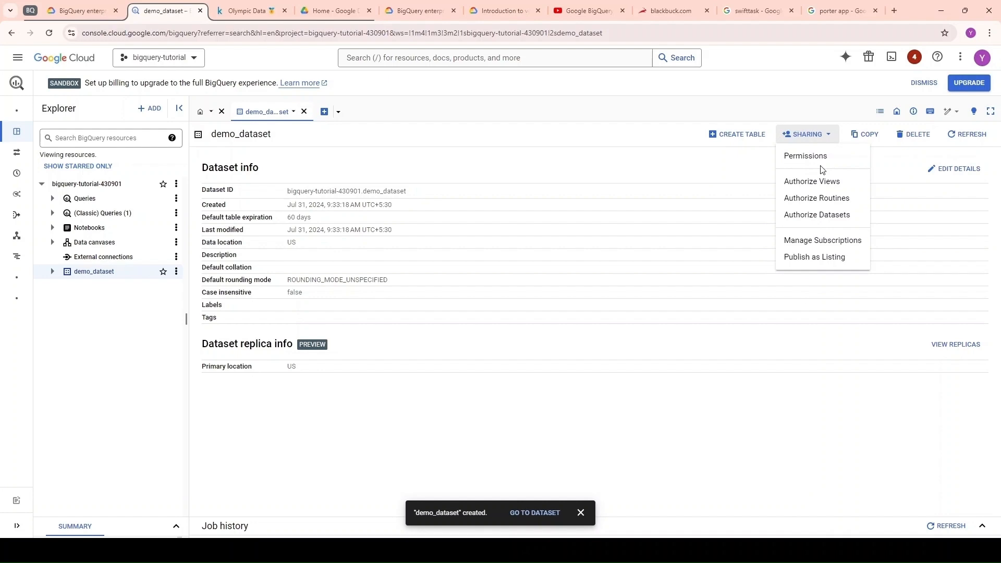
{"action": "left_click", "coordinate": [894, 166]}
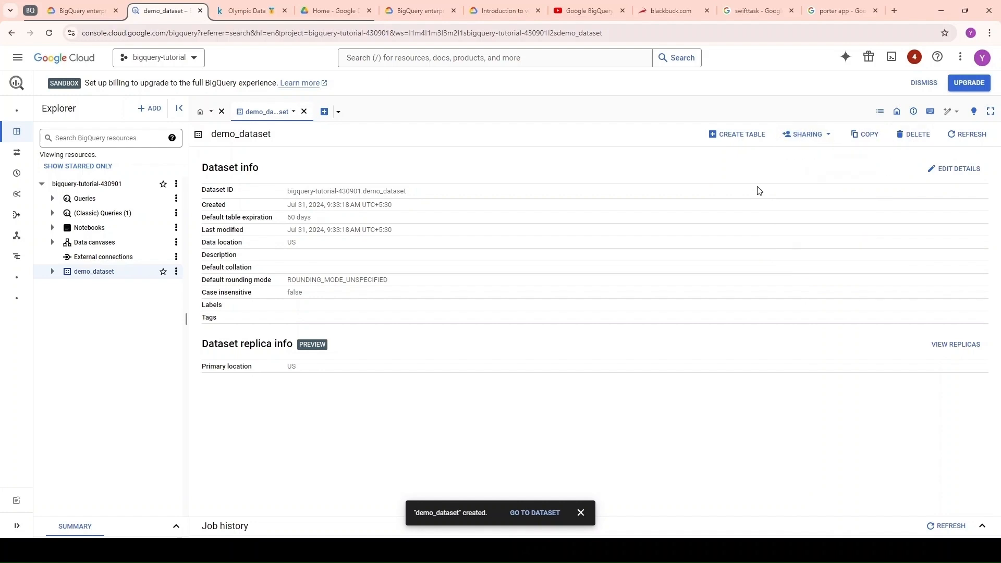
Start a new table in demo_dataset, review the available sources and set the table source to Upload
{"action": "left_click", "coordinate": [732, 141]}
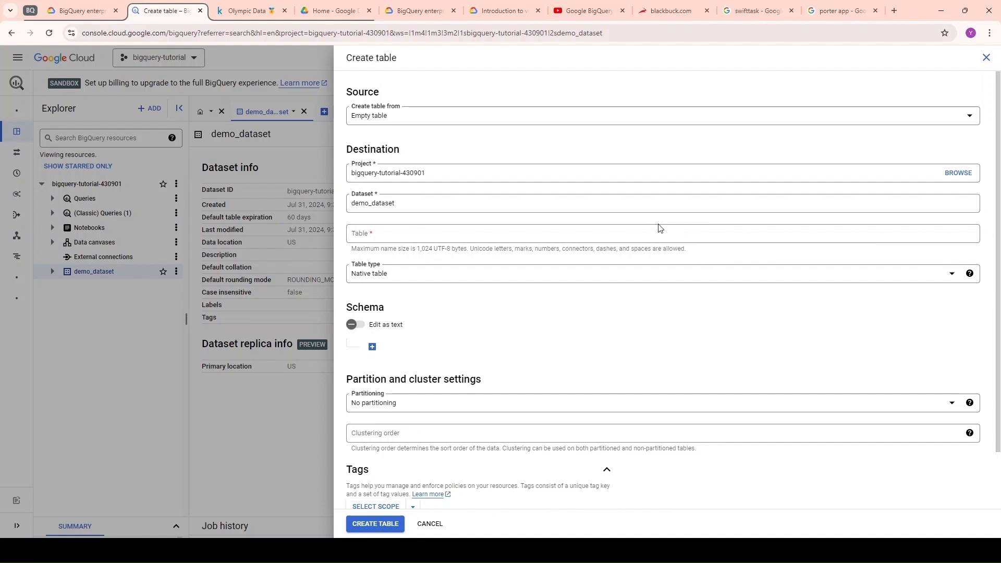
{"action": "left_click", "coordinate": [431, 123]}
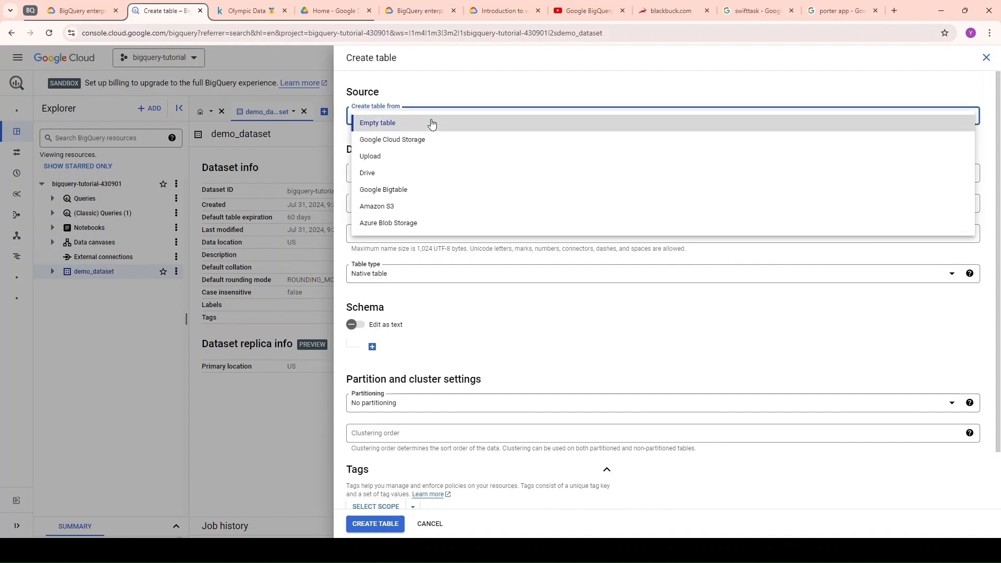
{"action": "left_click", "coordinate": [407, 140]}
{"action": "left_click", "coordinate": [399, 123]}
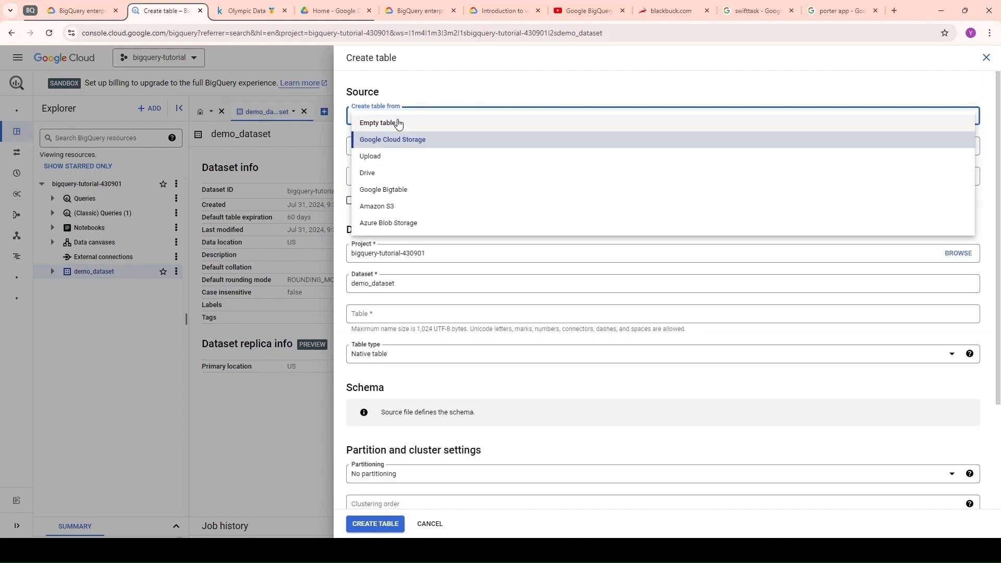
{"action": "left_click", "coordinate": [398, 163]}
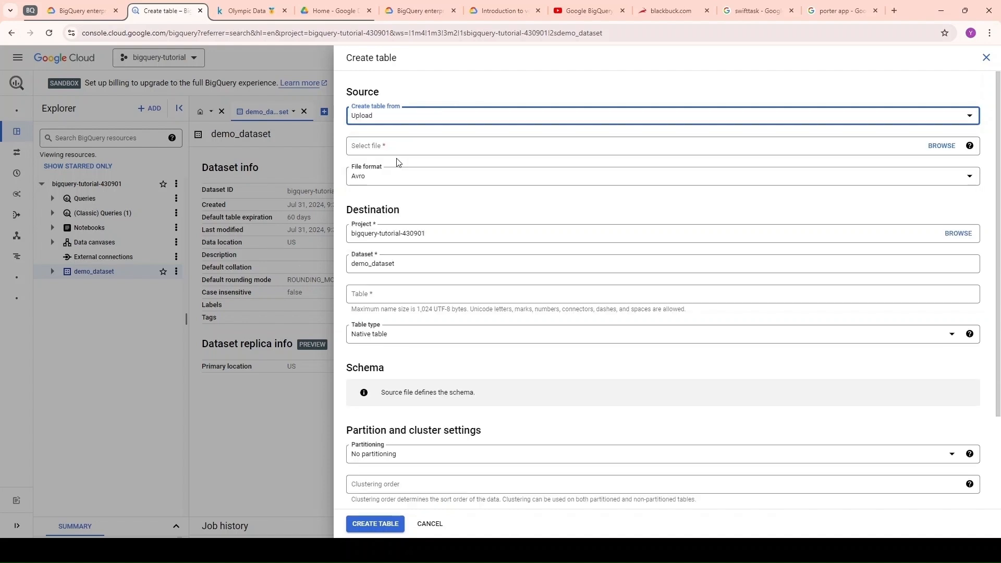
{"action": "left_click", "coordinate": [398, 125]}
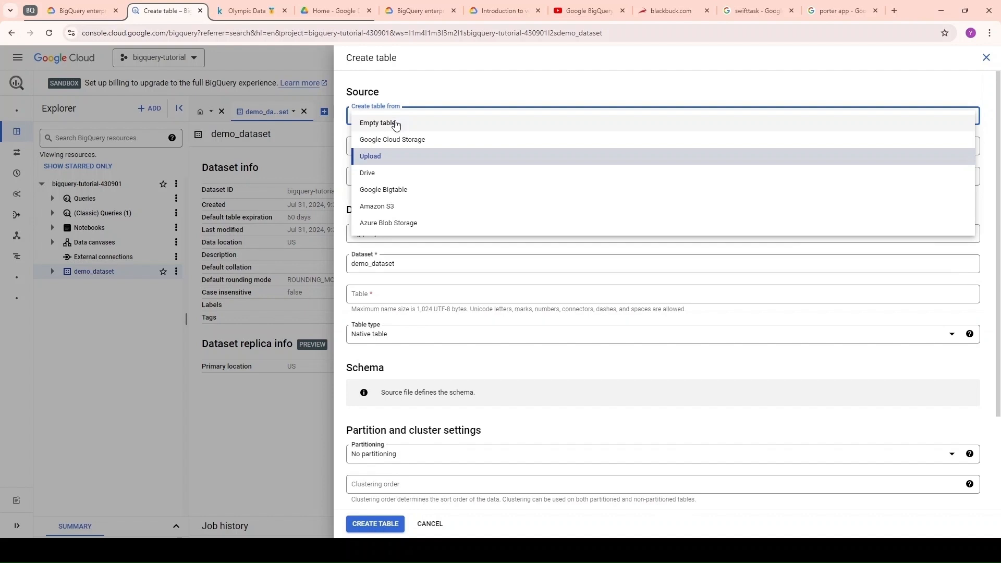
{"action": "left_click", "coordinate": [394, 159]}
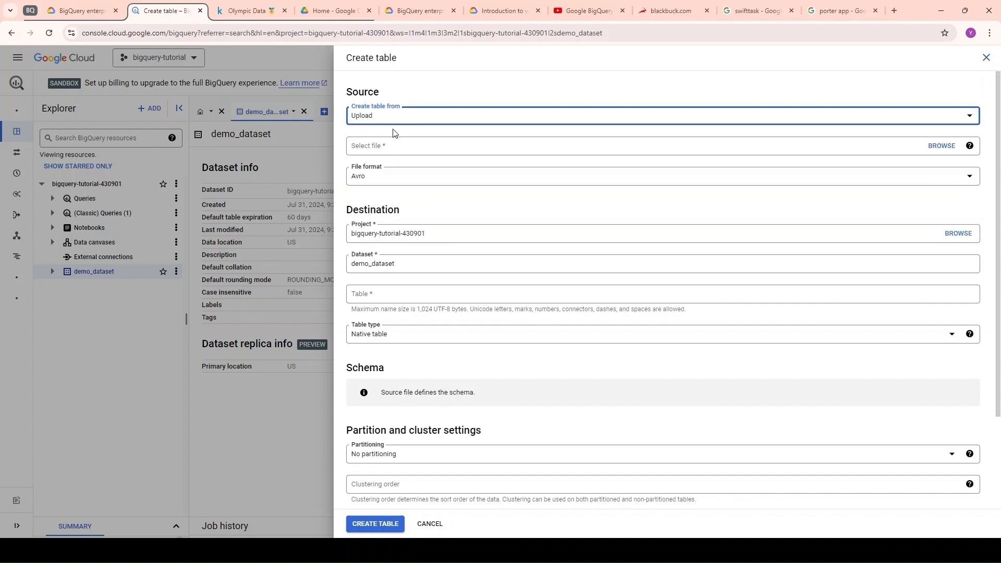
Choose dataset_olympics.csv as the file to upload, review the supported file formats and keep CSV
{"action": "left_click", "coordinate": [946, 149]}
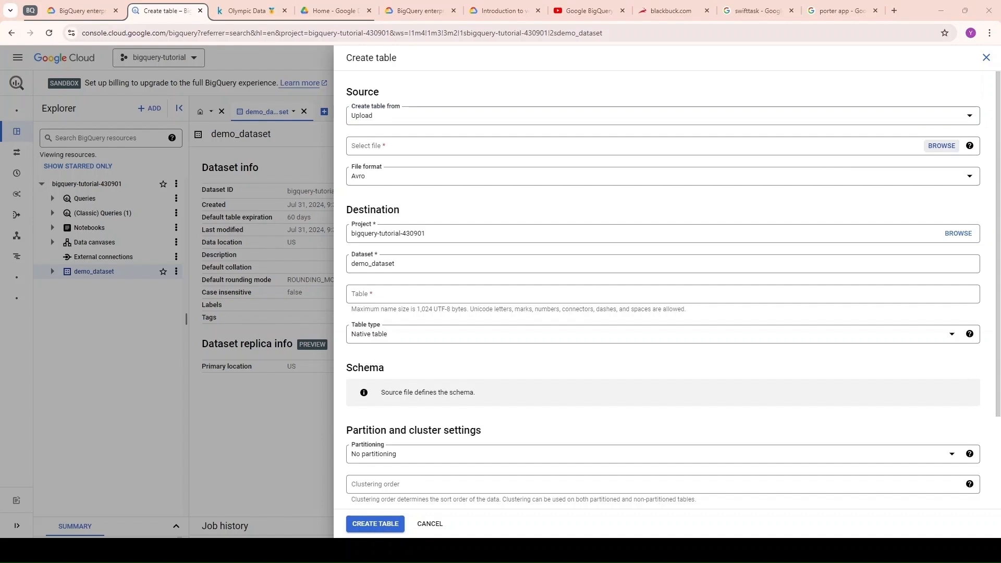
{"action": "double_click", "coordinate": [512, 149]}
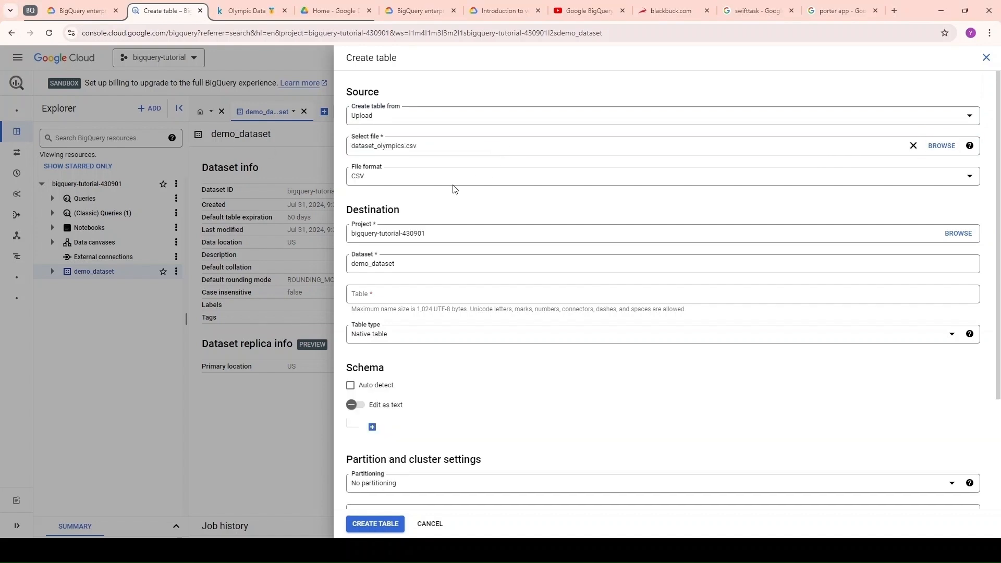
{"action": "left_click", "coordinate": [377, 179]}
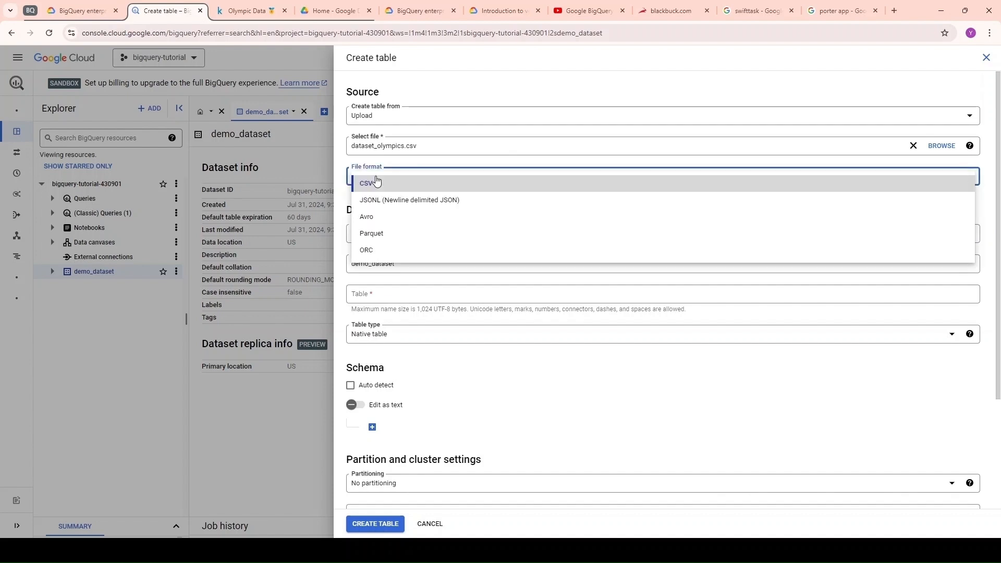
{"action": "left_click", "coordinate": [379, 188]}
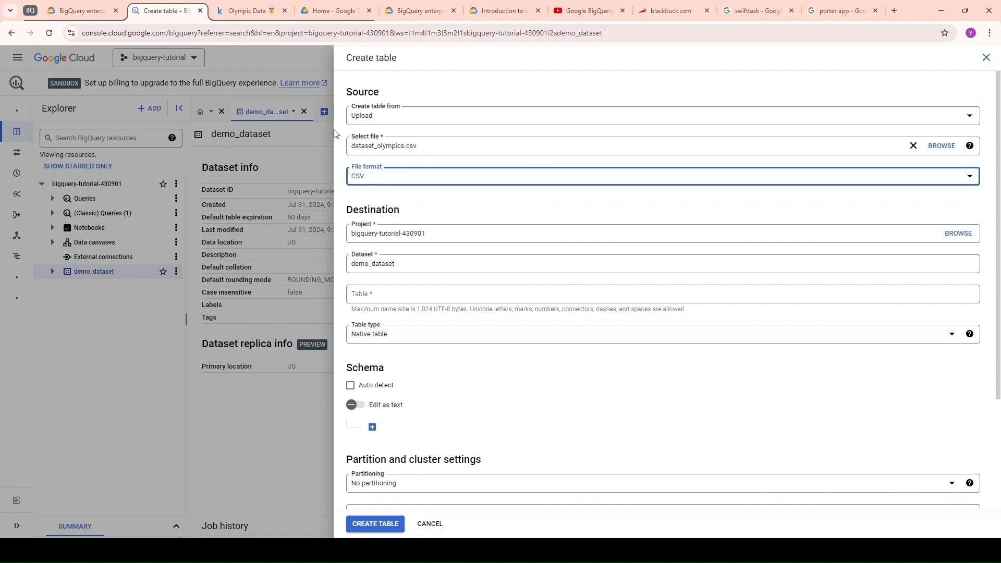
{"action": "left_click", "coordinate": [391, 181]}
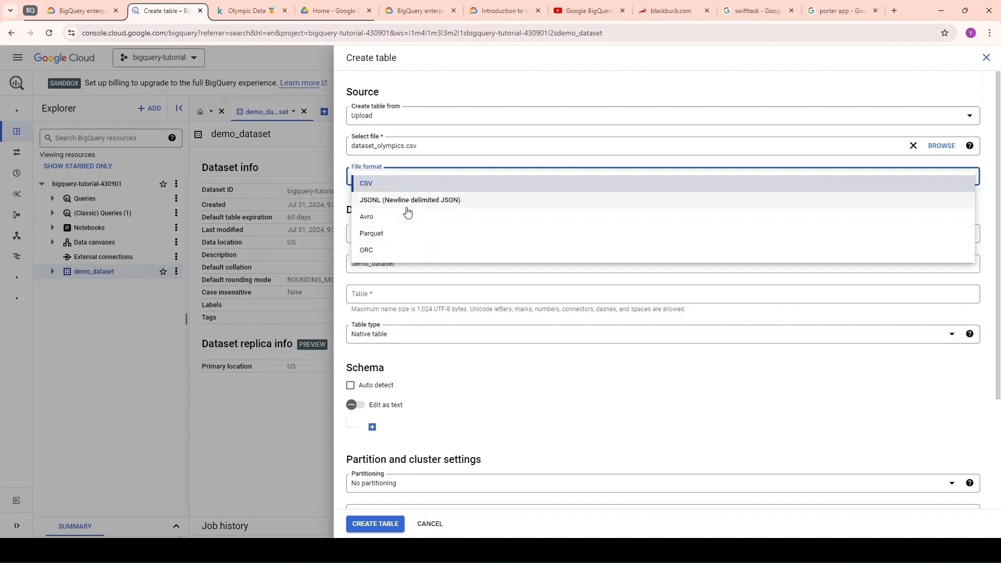
{"action": "left_click", "coordinate": [481, 92]}
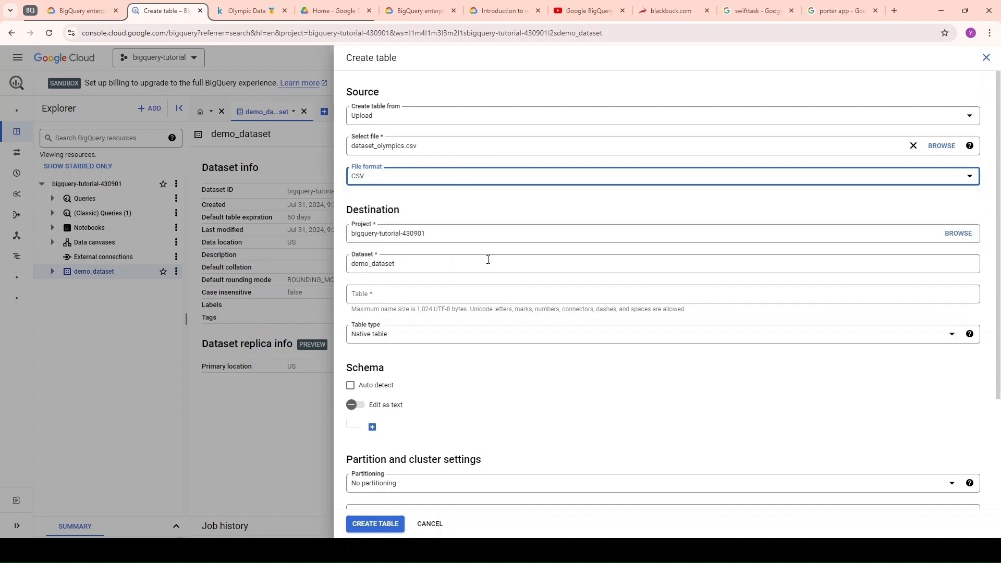
Name the new table olympics_data and keep its table type as Native table
{"action": "left_click", "coordinate": [386, 293]}
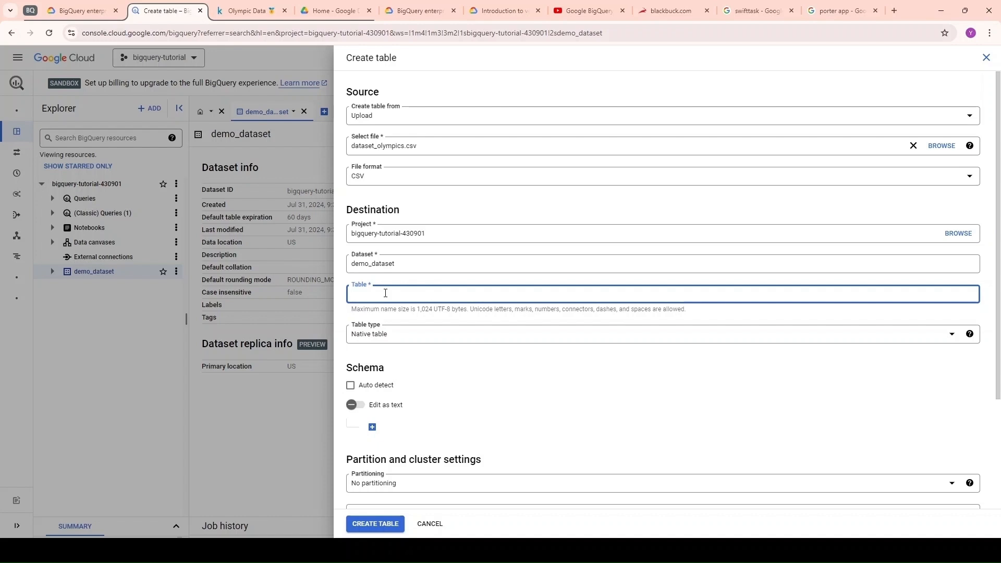
{"action": "type", "text": "olympics_data"}
{"action": "left_click", "coordinate": [394, 336]}
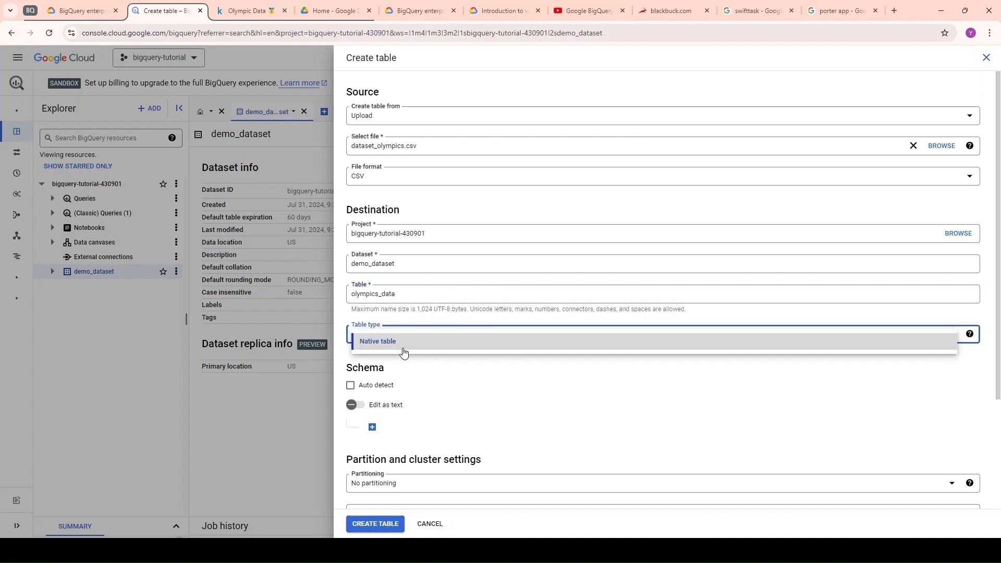
{"action": "left_click", "coordinate": [420, 380]}
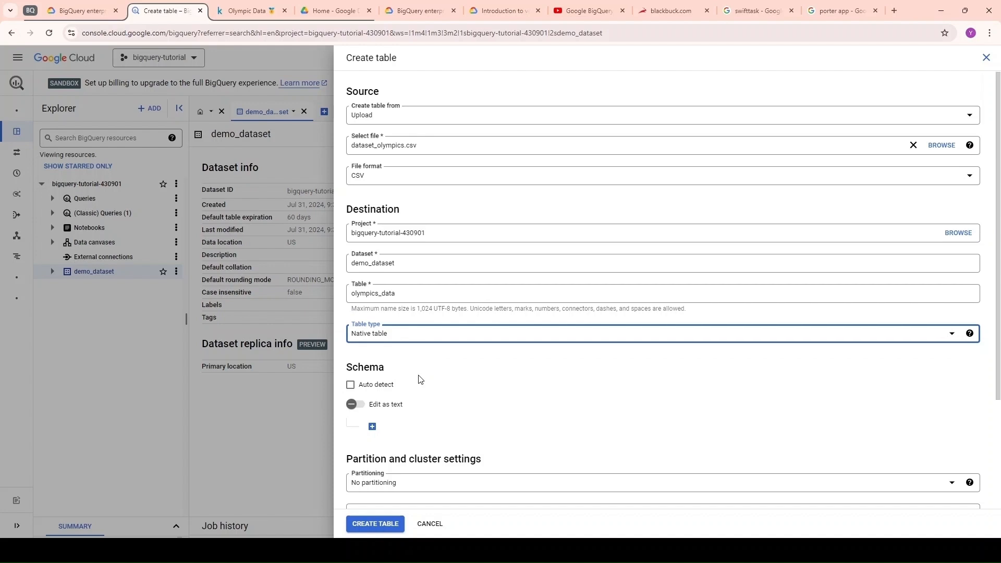
Try defining the schema manually by adding three blank fields and reviewing the mode options for the second field
{"action": "scroll", "coordinate": [420, 379], "scroll_direction": "down", "scroll_amount": 1}
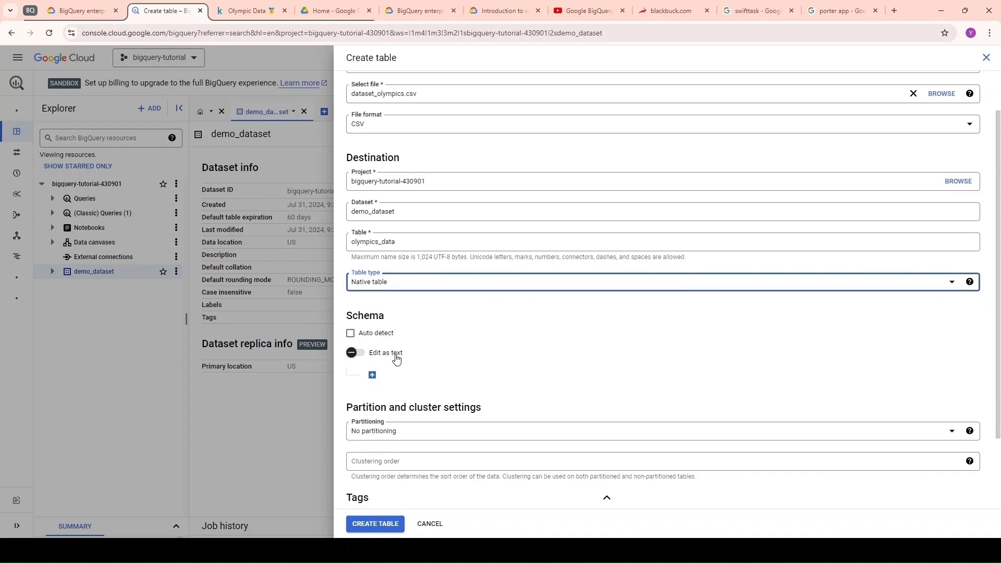
{"action": "left_click_drag", "start_coordinate": [348, 321], "coordinate": [396, 318]}
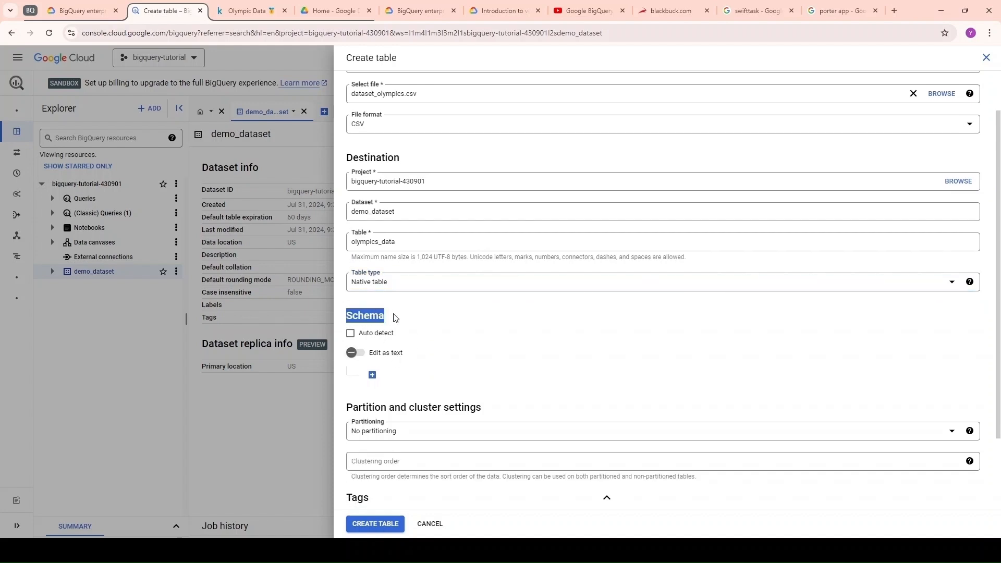
{"action": "left_click", "coordinate": [409, 319]}
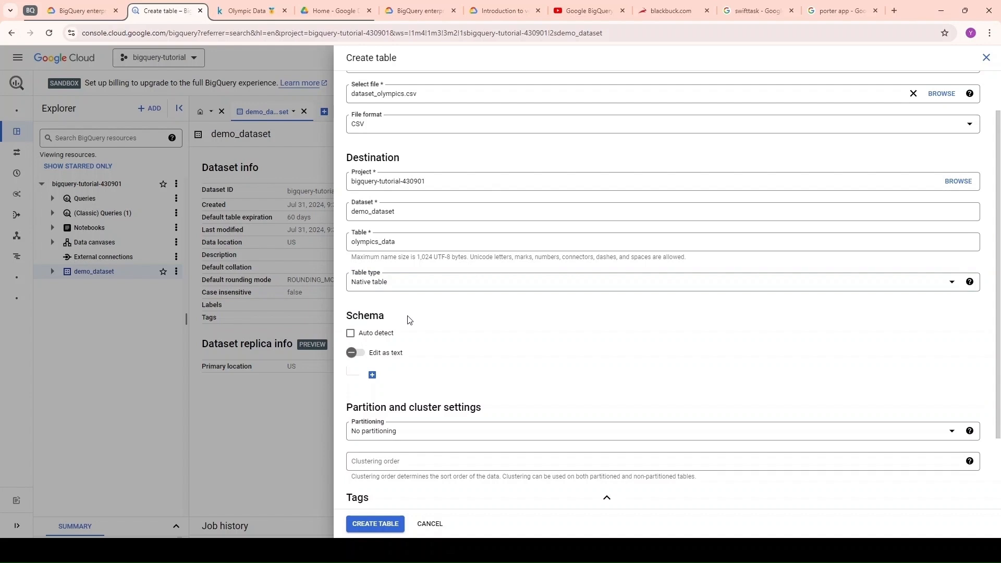
{"action": "left_click", "coordinate": [371, 378]}
{"action": "scroll", "coordinate": [389, 333], "scroll_direction": "down", "scroll_amount": 2}
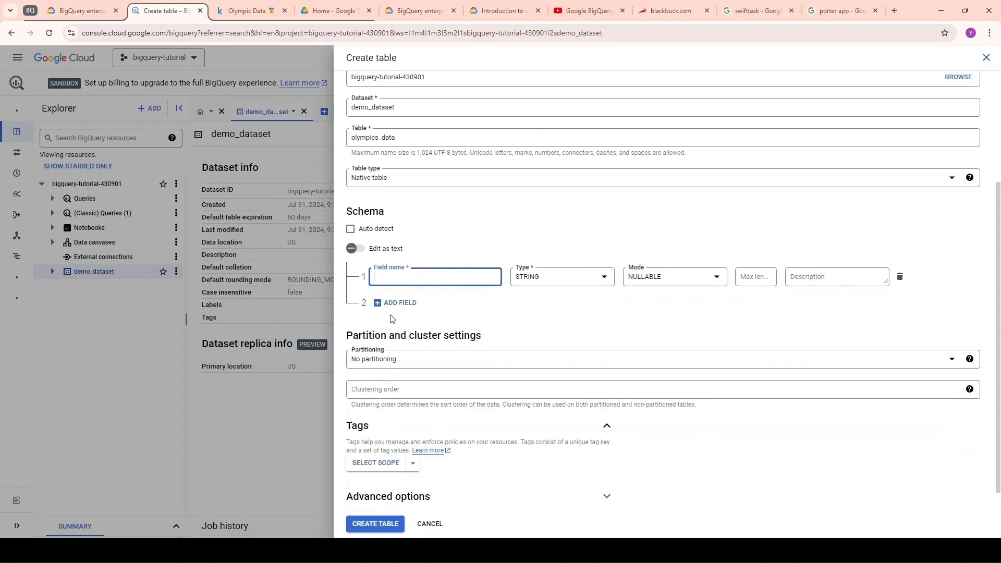
{"action": "left_click", "coordinate": [386, 308]}
{"action": "left_click", "coordinate": [388, 347]}
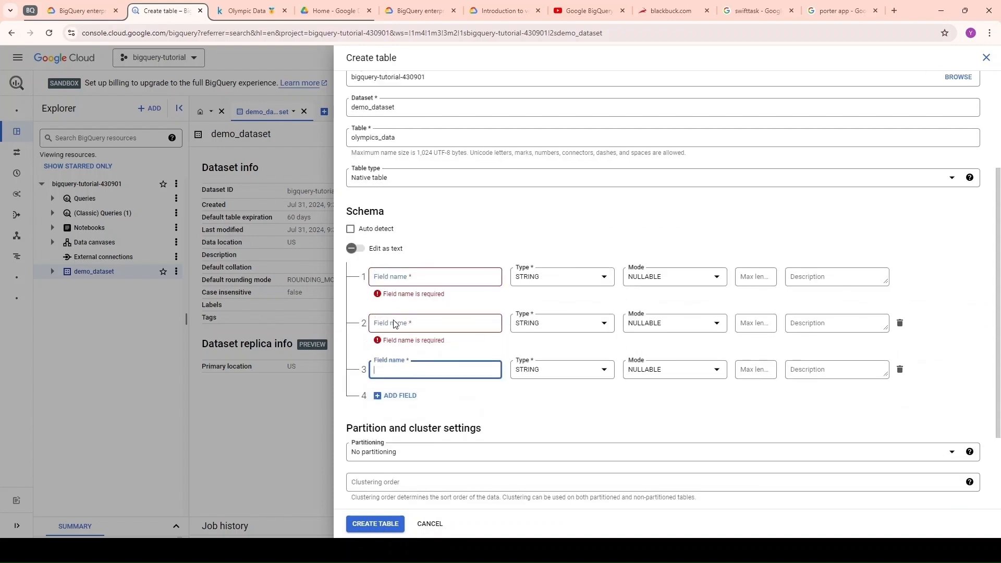
{"action": "left_click", "coordinate": [395, 325]}
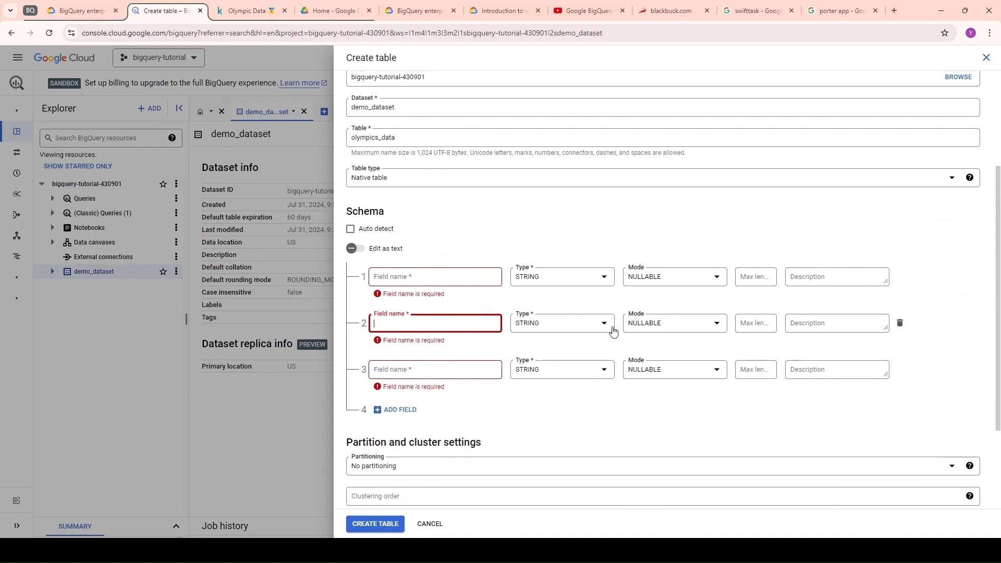
{"action": "left_click", "coordinate": [674, 332]}
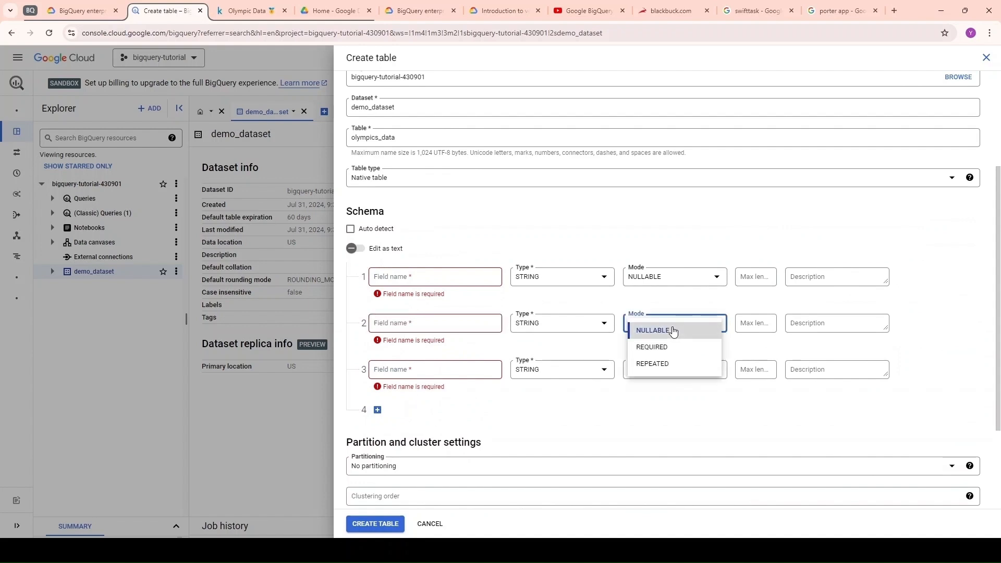
{"action": "left_click", "coordinate": [924, 385]}
Delete the three blank fields from the new table's schema
{"action": "left_click", "coordinate": [904, 375]}
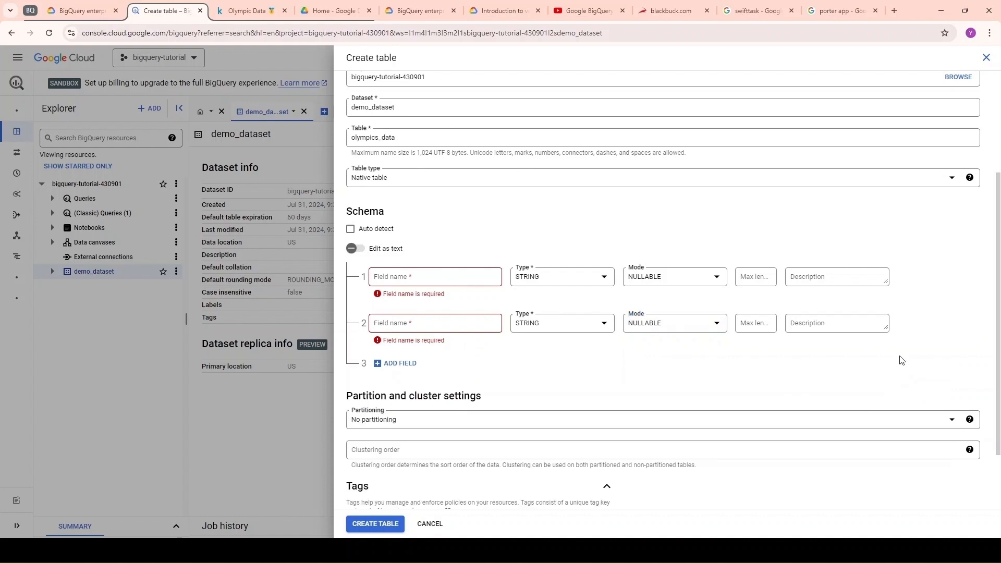
{"action": "left_click", "coordinate": [900, 325]}
{"action": "left_click", "coordinate": [899, 278]}
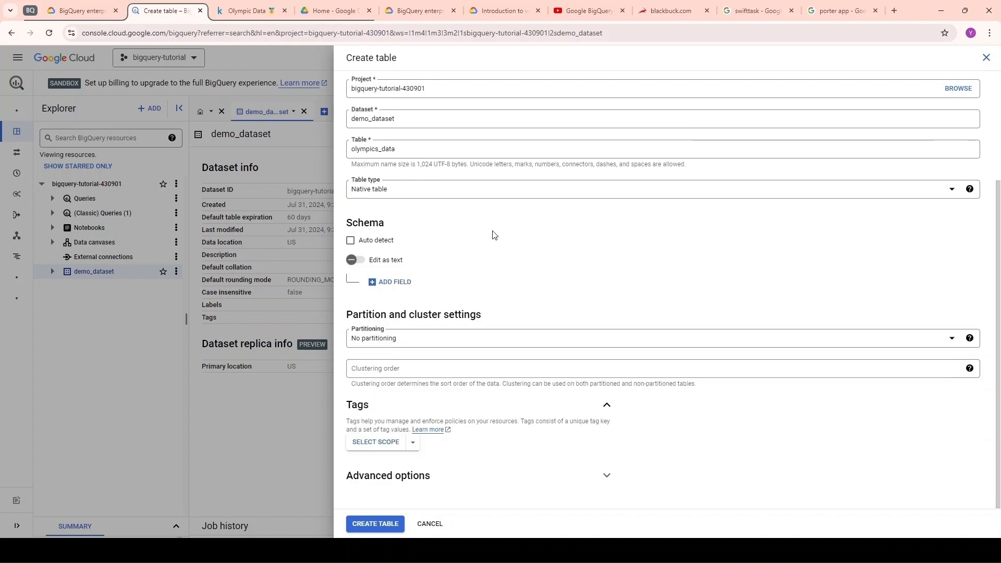
Enable schema auto-detection and review the partition and cluster settings, keeping No partitioning and an empty clustering order
{"action": "left_click", "coordinate": [350, 241]}
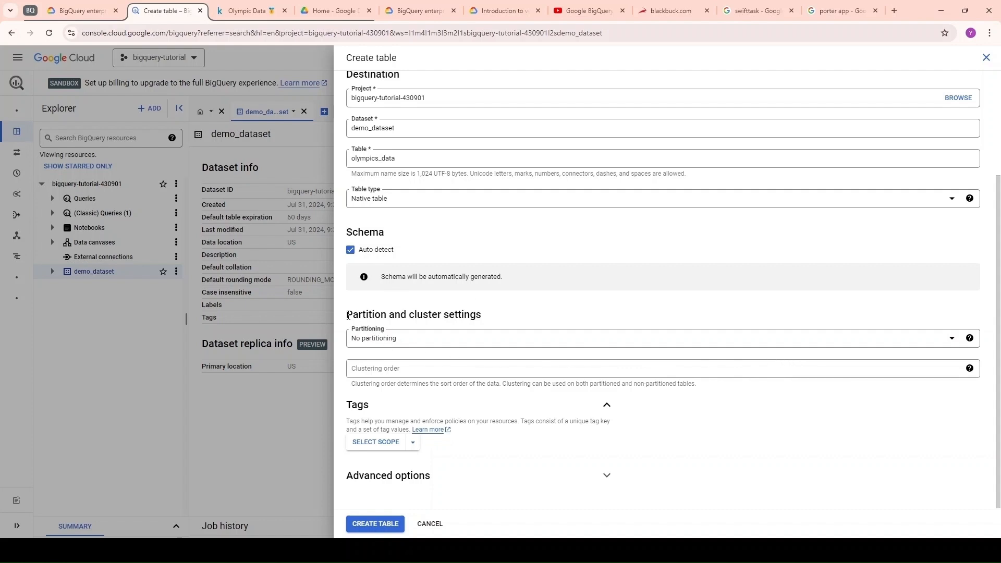
{"action": "left_click_drag", "start_coordinate": [348, 316], "coordinate": [496, 313]}
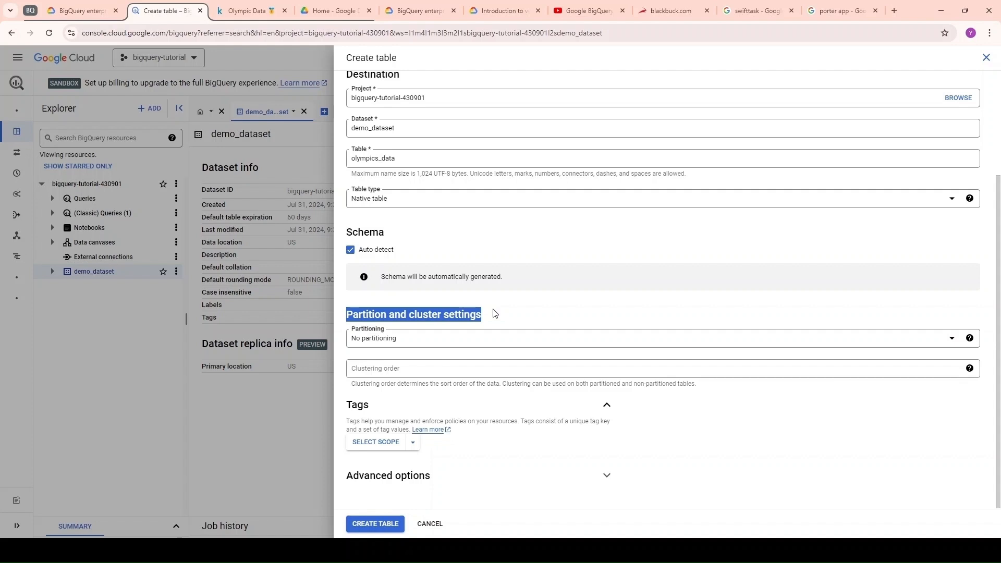
{"action": "left_click", "coordinate": [490, 325]}
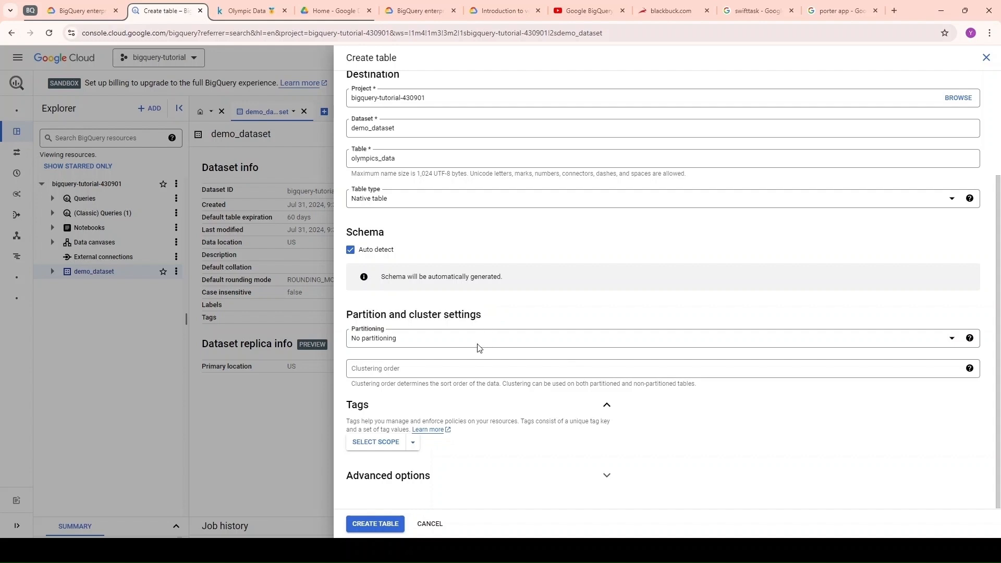
{"action": "left_click", "coordinate": [478, 347]}
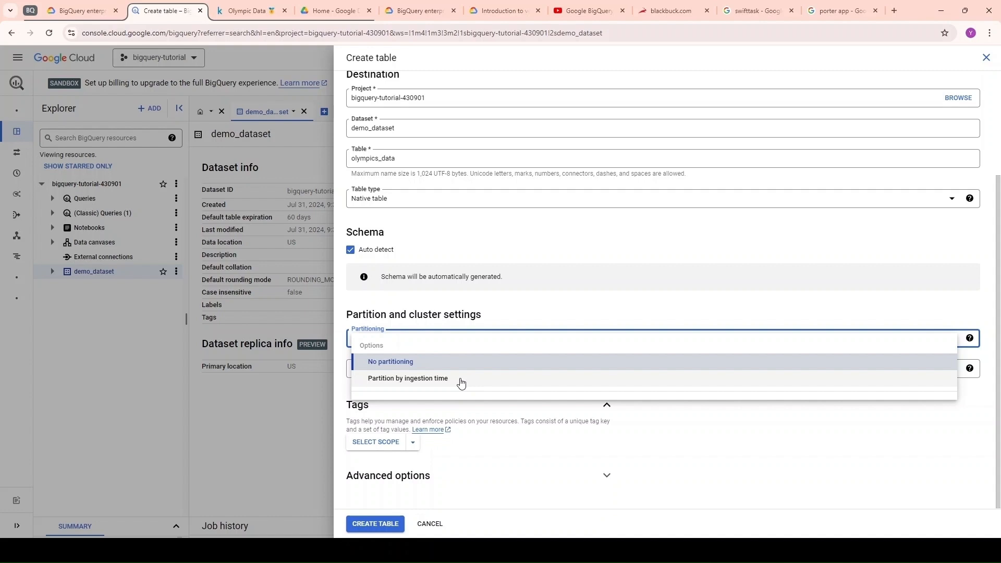
{"action": "left_click", "coordinate": [503, 304]}
{"action": "left_click", "coordinate": [450, 371]}
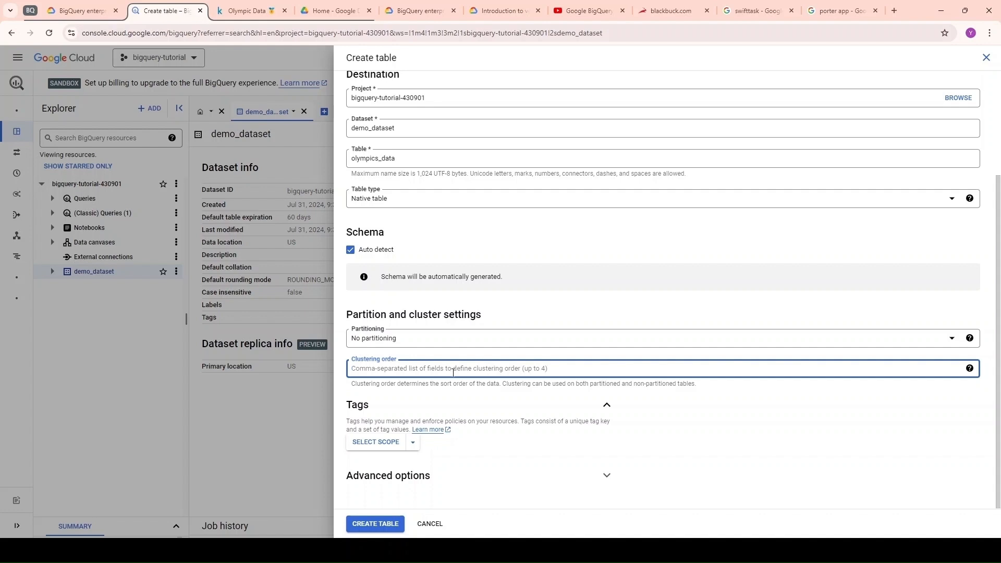
{"action": "left_click", "coordinate": [655, 409]}
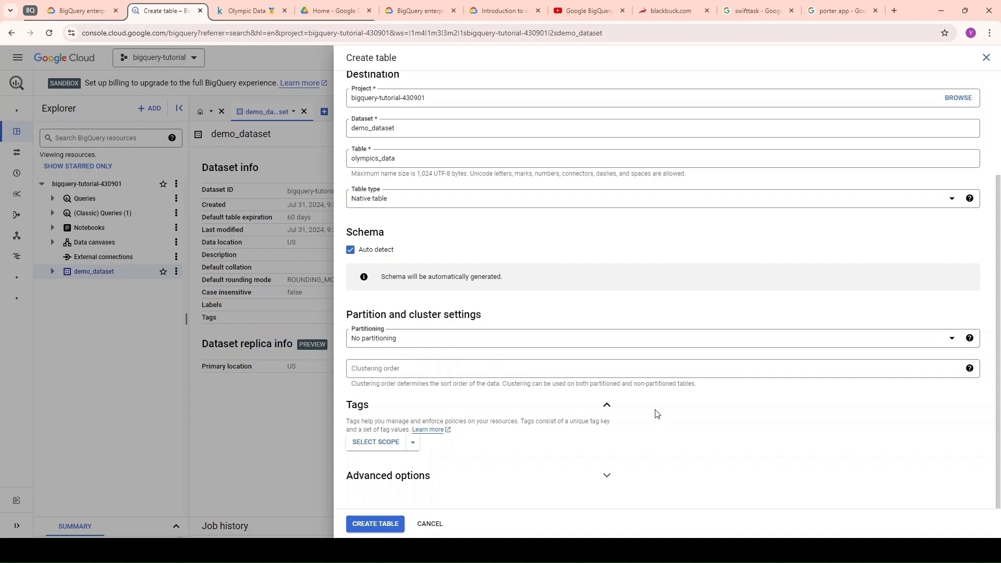
Create the olympics_data table and open it to examine its field names and types
{"action": "left_click", "coordinate": [605, 407]}
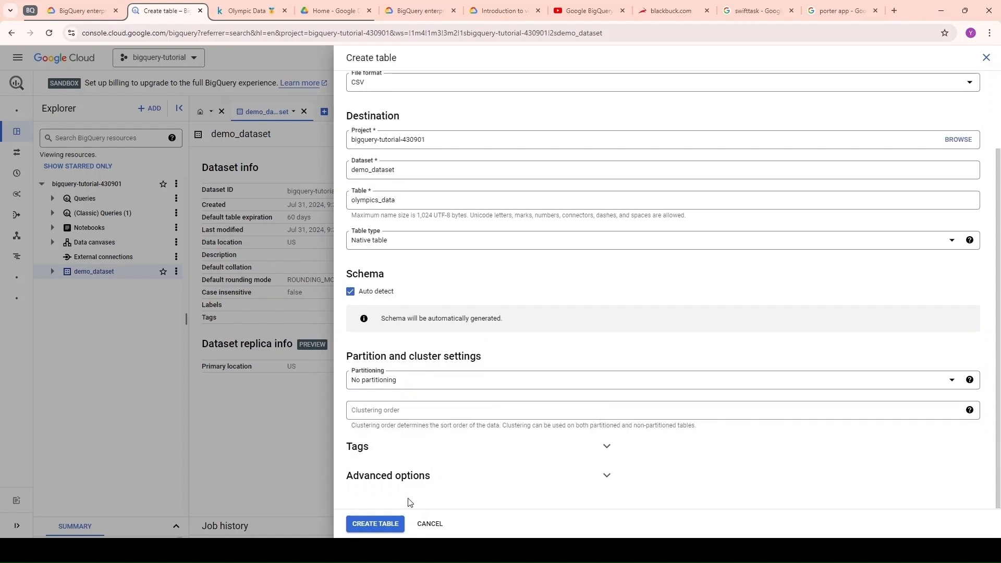
{"action": "left_click", "coordinate": [371, 524]}
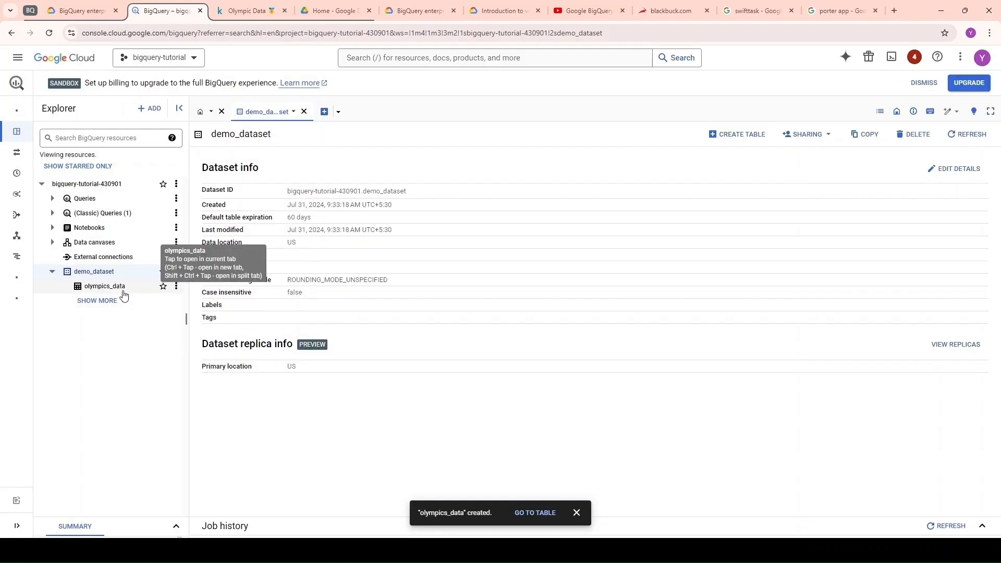
{"action": "left_click", "coordinate": [535, 514]}
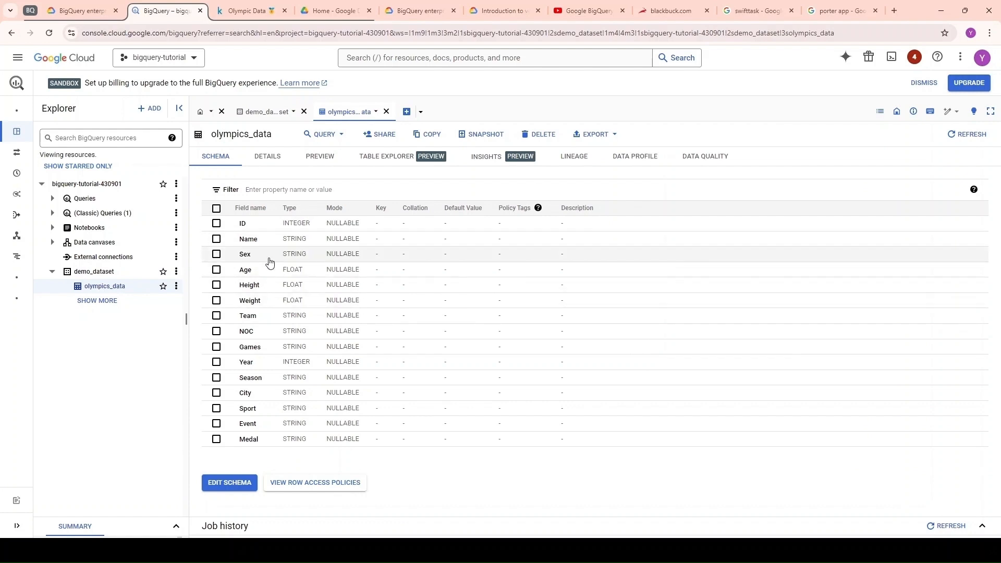
{"action": "left_click_drag", "start_coordinate": [211, 135], "coordinate": [288, 136]}
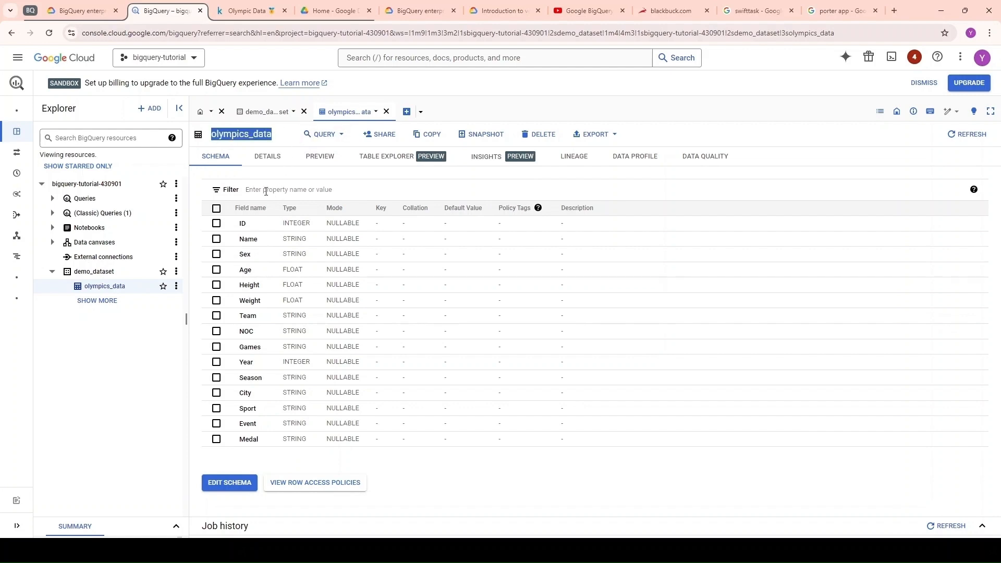
{"action": "left_click", "coordinate": [292, 228]}
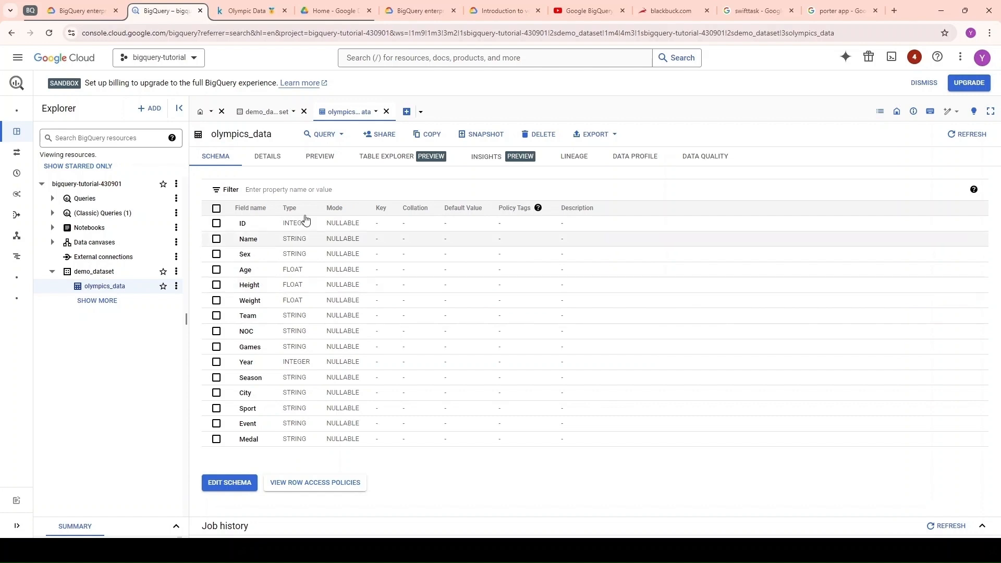
Switch to the dataset_olympics.csv preview in Google Drive and the Kaggle Olympic Data page to review the source data
{"action": "left_click", "coordinate": [324, 13]}
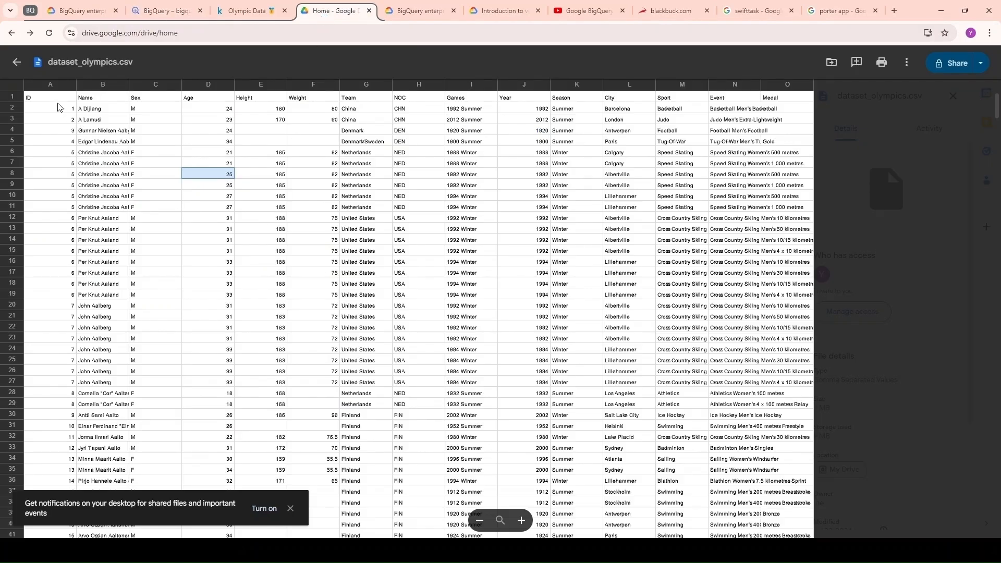
{"action": "left_click_drag", "start_coordinate": [54, 99], "coordinate": [100, 110]}
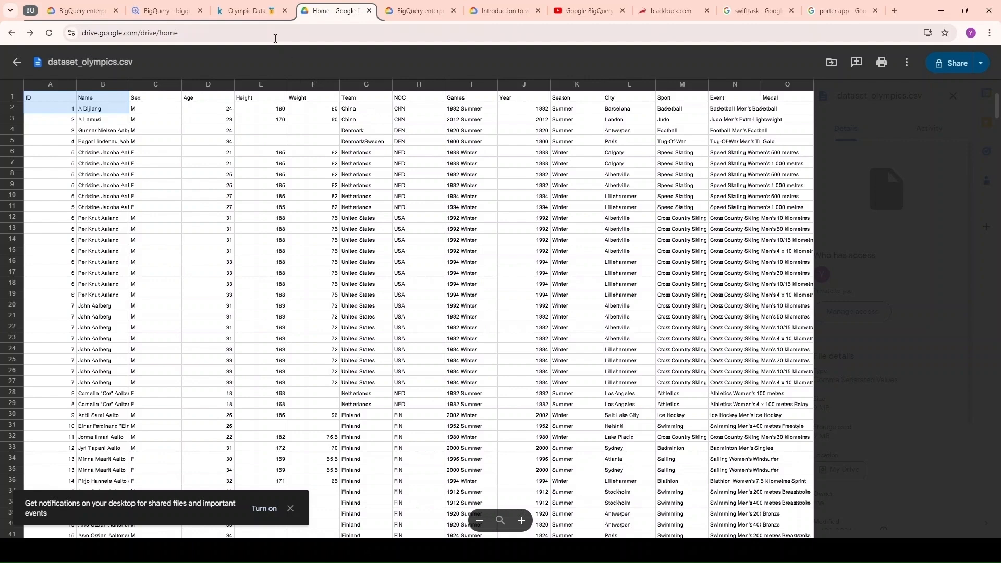
{"action": "left_click", "coordinate": [251, 15]}
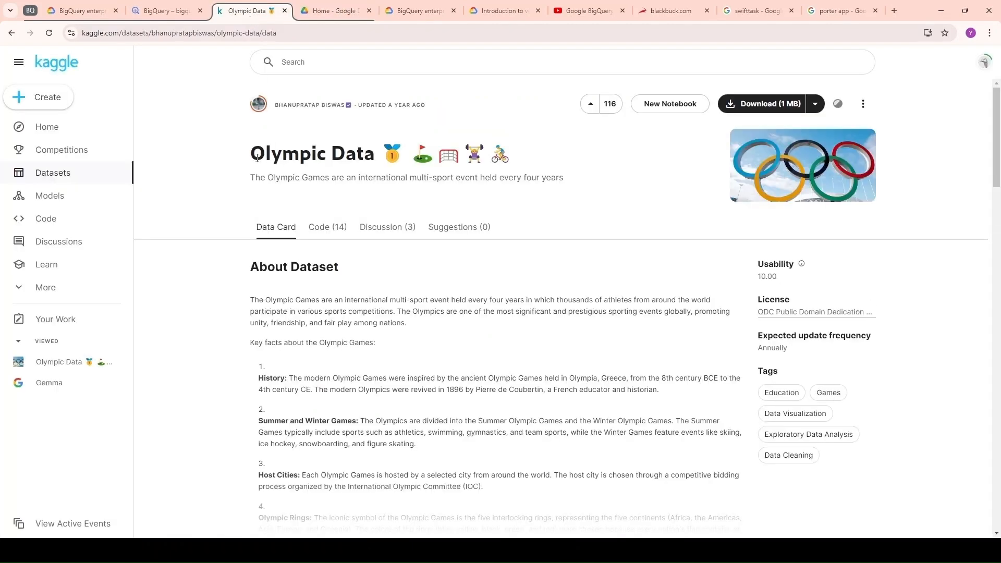
{"action": "left_click_drag", "start_coordinate": [251, 153], "coordinate": [368, 160]}
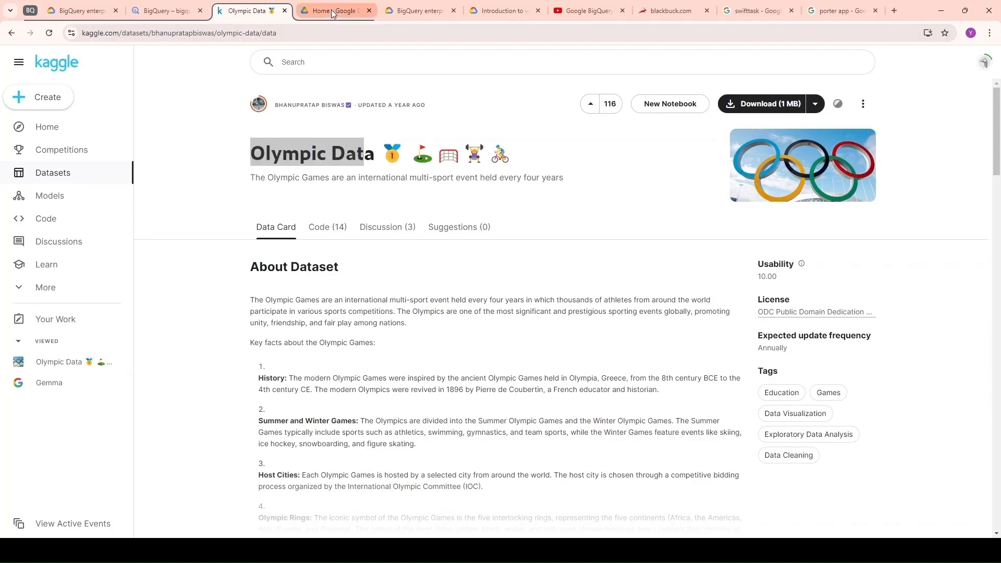
Return to the dataset_olympics.csv preview and examine its columns, including Name, Event, Sport, City, Season, Year, Games, Team, Weight and Medal
{"action": "left_click", "coordinate": [330, 10]}
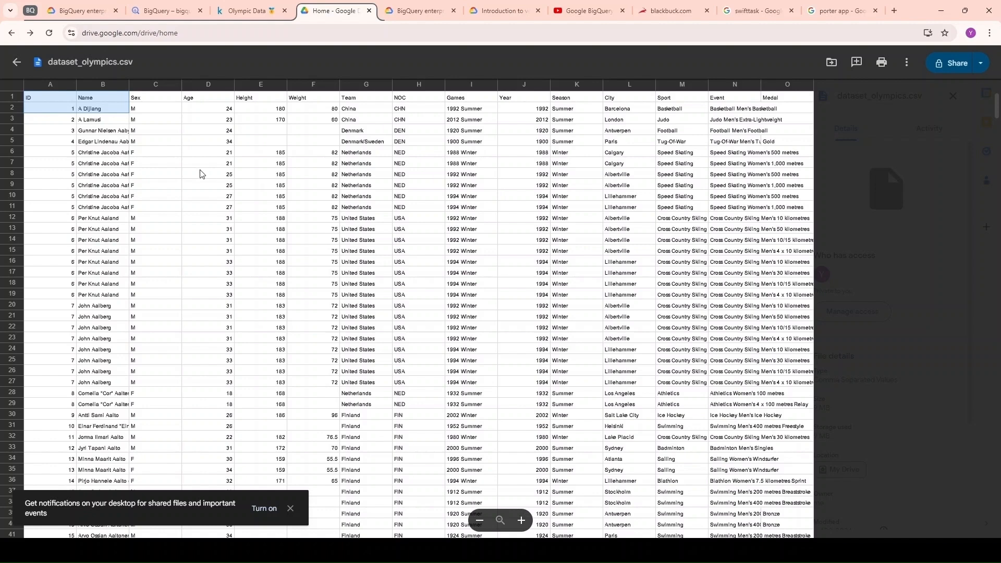
{"action": "left_click", "coordinate": [95, 131]}
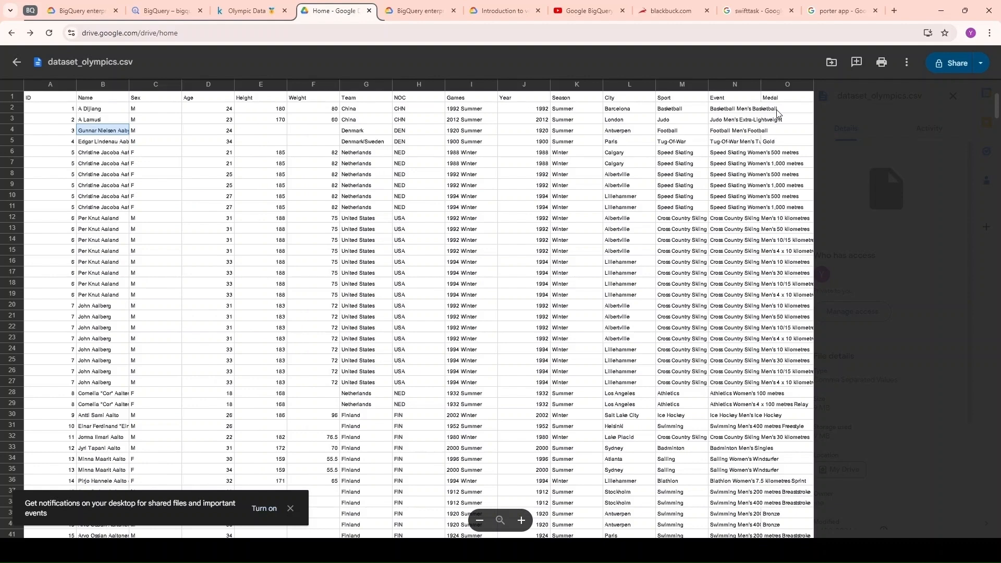
{"action": "left_click_drag", "start_coordinate": [751, 100], "coordinate": [740, 141]}
{"action": "left_click_drag", "start_coordinate": [680, 102], "coordinate": [677, 123]}
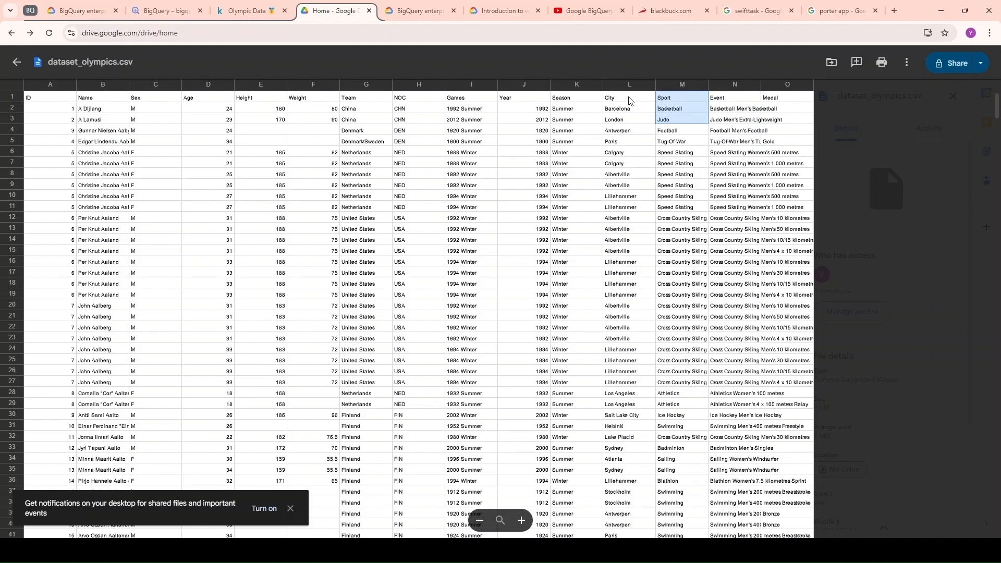
{"action": "left_click_drag", "start_coordinate": [629, 99], "coordinate": [629, 123]}
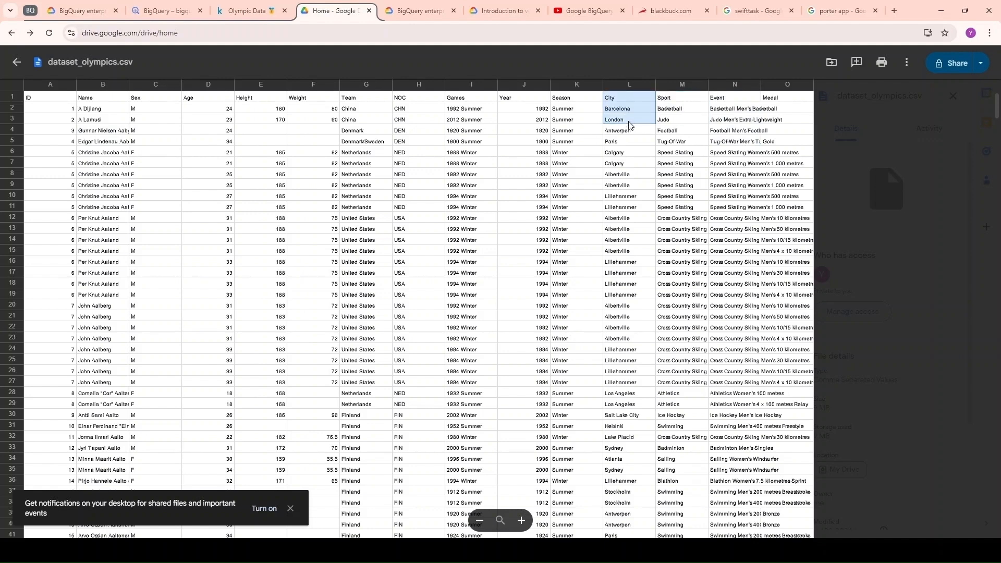
{"action": "left_click_drag", "start_coordinate": [583, 100], "coordinate": [581, 131]}
{"action": "left_click", "coordinate": [530, 101]}
{"action": "left_click_drag", "start_coordinate": [529, 109], "coordinate": [523, 126]}
{"action": "left_click_drag", "start_coordinate": [481, 100], "coordinate": [472, 113]}
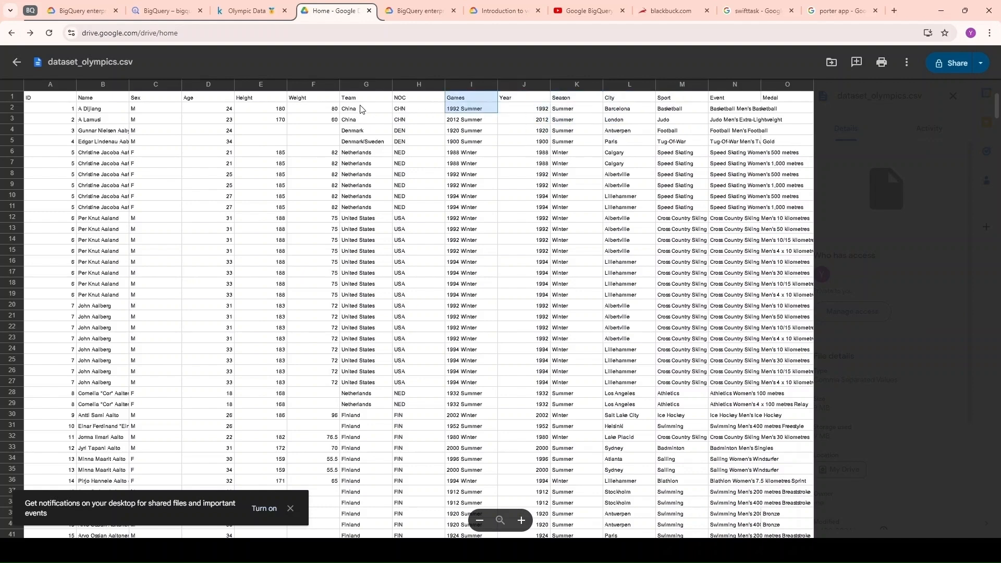
{"action": "left_click_drag", "start_coordinate": [363, 99], "coordinate": [374, 183]}
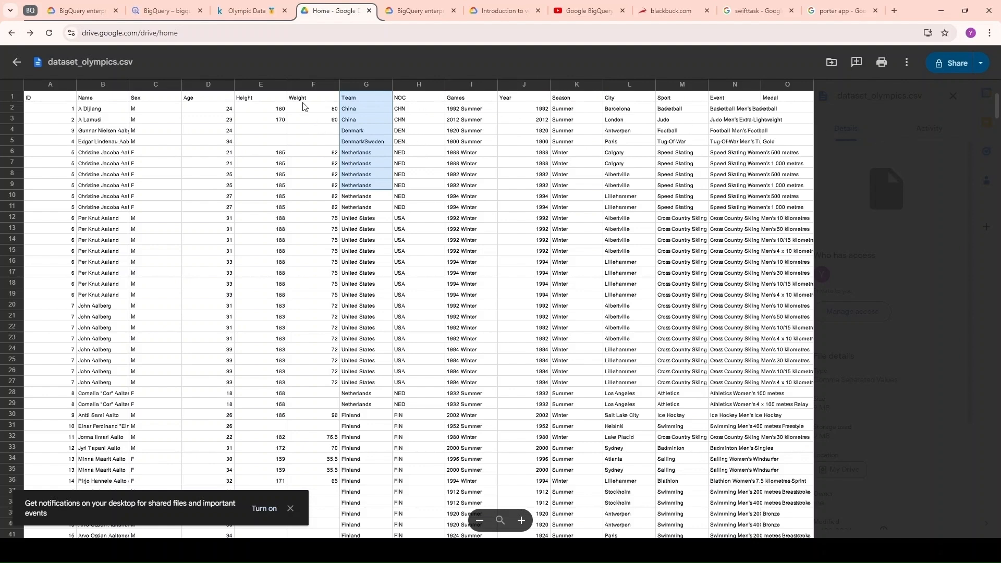
{"action": "left_click_drag", "start_coordinate": [303, 103], "coordinate": [330, 191]}
{"action": "left_click_drag", "start_coordinate": [785, 100], "coordinate": [793, 221]}
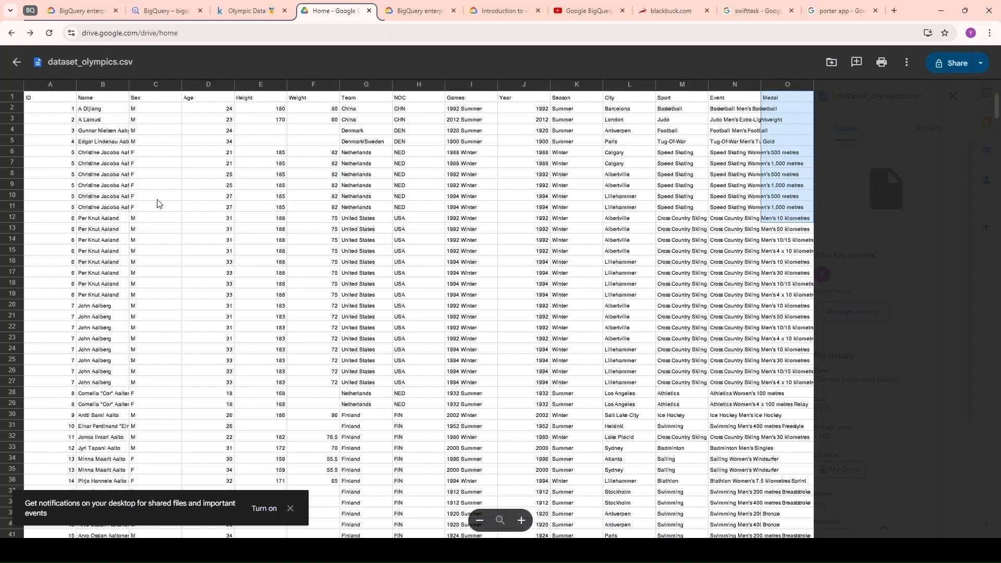
Switch back to BigQuery and look at the olympics_data schema editor, adding and removing a blank new field before closing it
{"action": "left_click", "coordinate": [157, 16]}
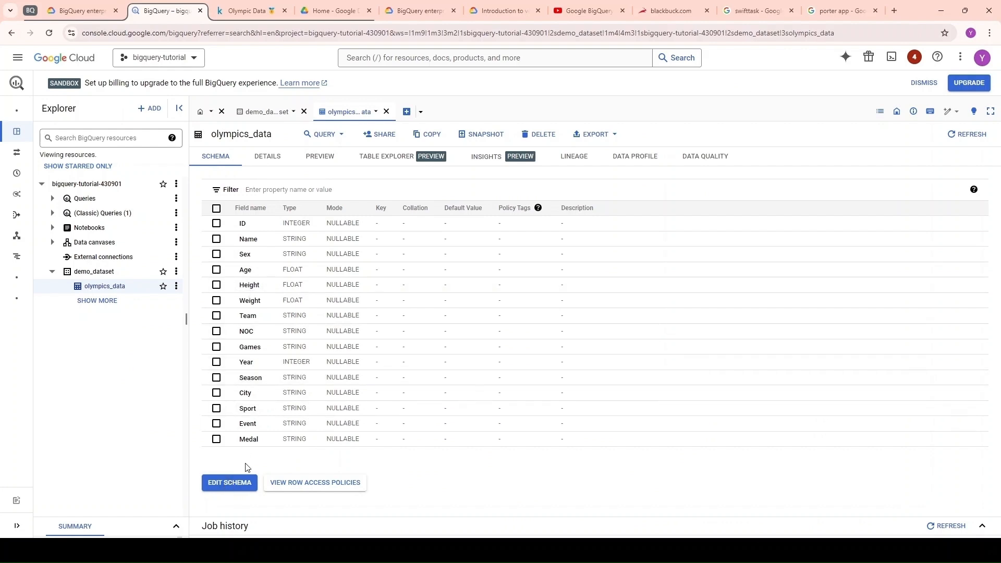
{"action": "left_click", "coordinate": [230, 483]}
{"action": "scroll", "coordinate": [574, 371], "scroll_direction": "down", "scroll_amount": 1}
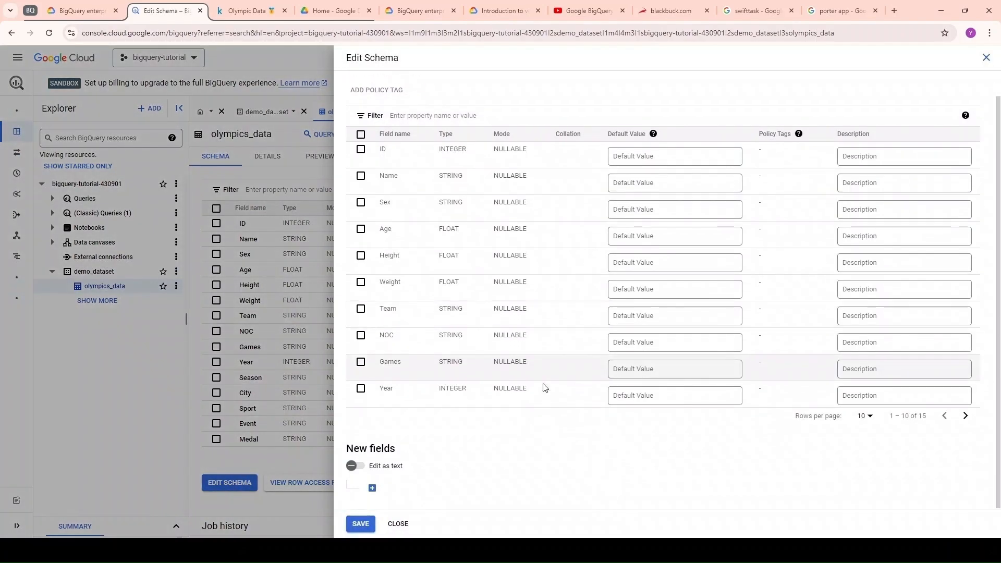
{"action": "left_click", "coordinate": [375, 487]}
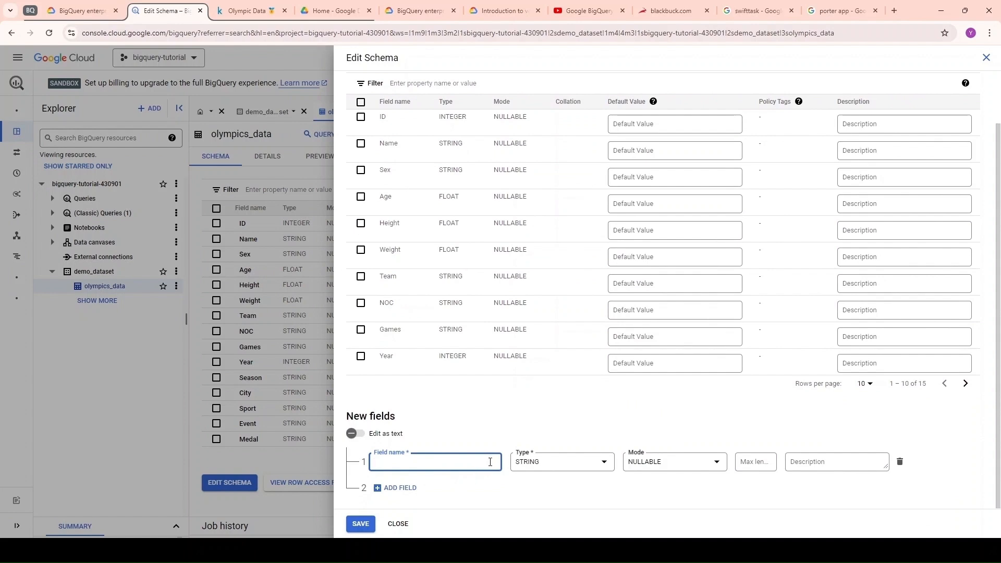
{"action": "left_click", "coordinate": [901, 463]}
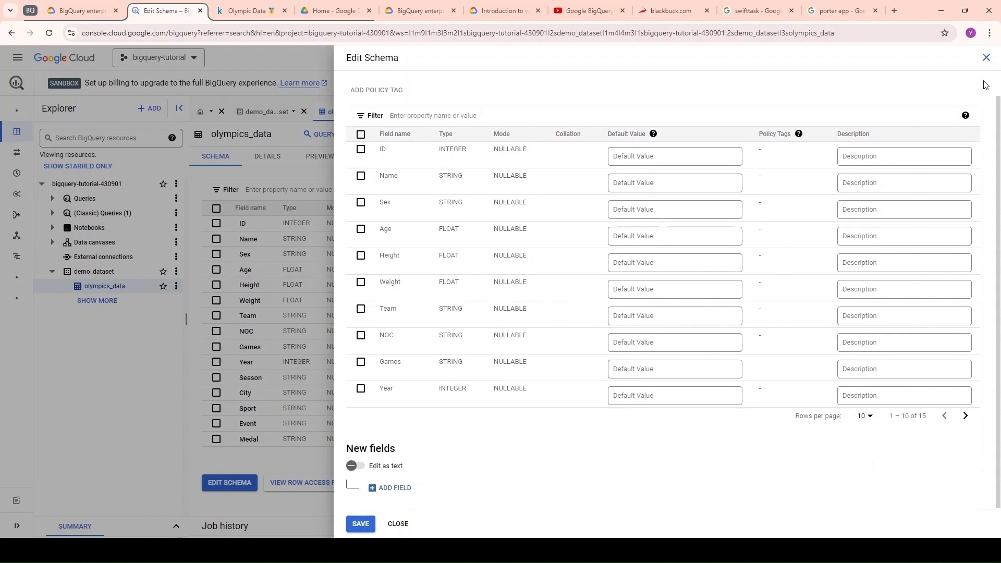
{"action": "left_click", "coordinate": [986, 57]}
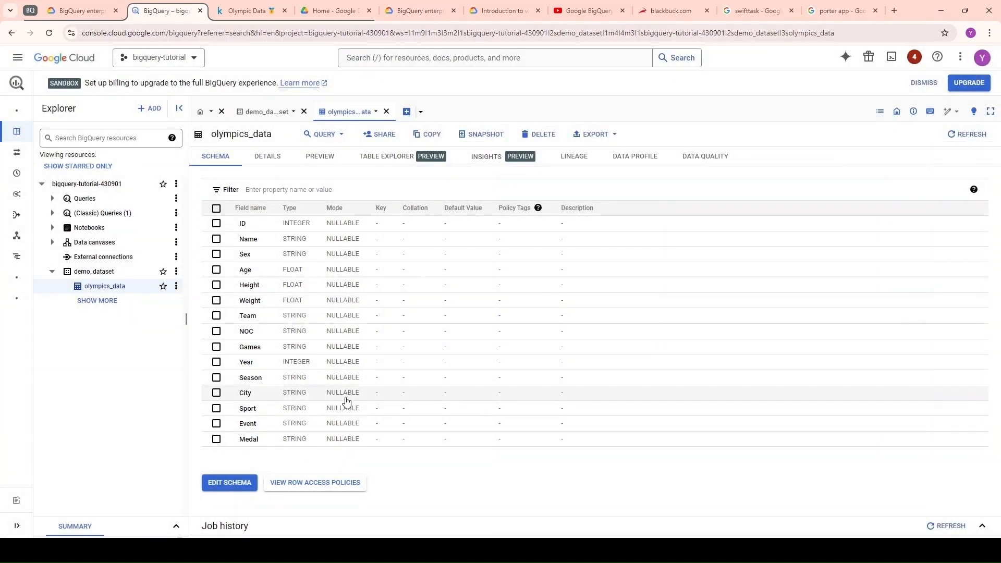
Review the olympics_data table details, including the last modified date, number of rows and total logical bytes
{"action": "left_click", "coordinate": [269, 162]}
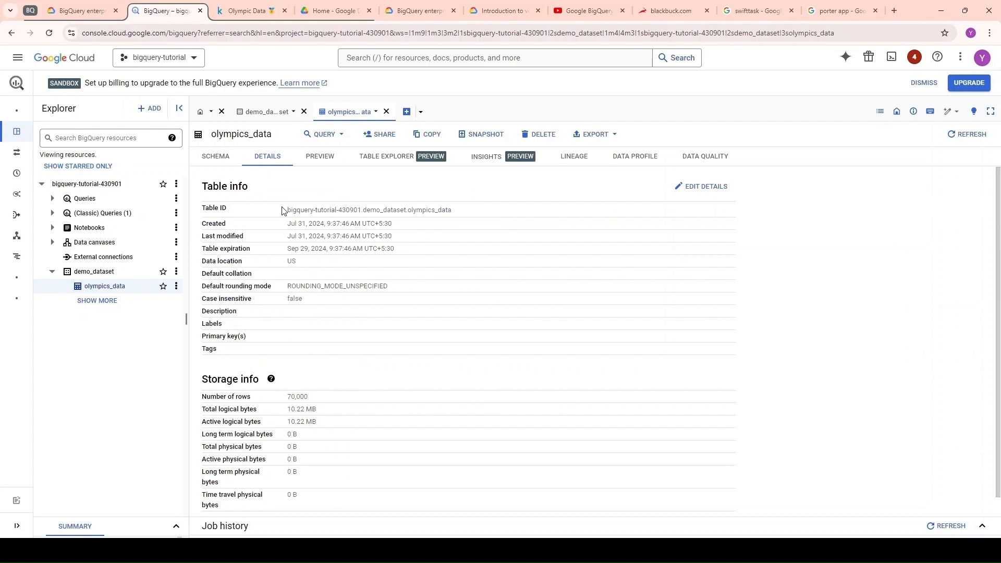
{"action": "left_click_drag", "start_coordinate": [288, 211], "coordinate": [322, 236]}
{"action": "scroll", "coordinate": [321, 271], "scroll_direction": "down", "scroll_amount": 1}
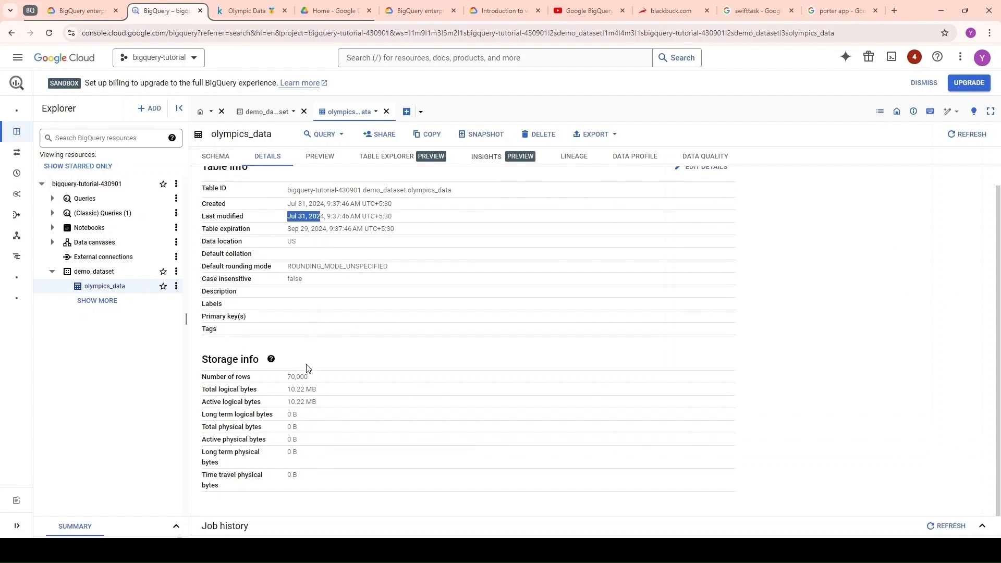
{"action": "left_click_drag", "start_coordinate": [288, 376], "coordinate": [315, 378]}
{"action": "left_click_drag", "start_coordinate": [288, 389], "coordinate": [317, 390]}
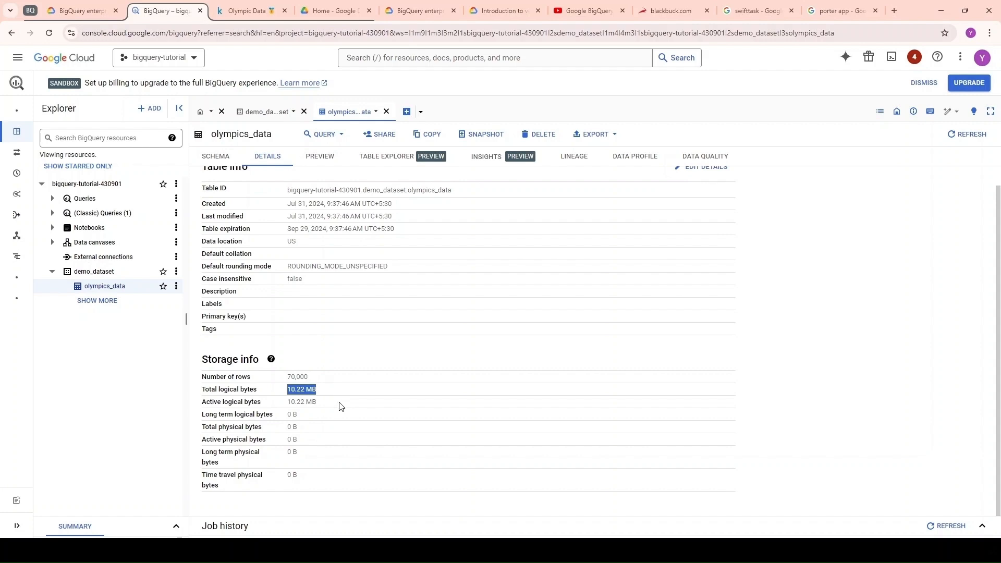
{"action": "scroll", "coordinate": [353, 423], "scroll_direction": "up", "scroll_amount": 1}
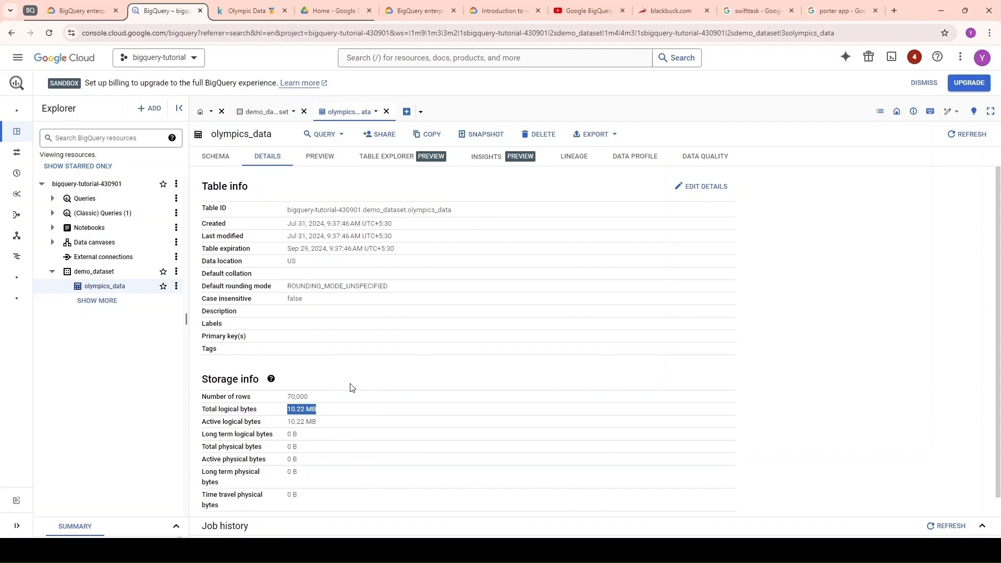
Preview the olympics_data rows and examine the columns from Age through Medal, including their null values
{"action": "left_click", "coordinate": [315, 159]}
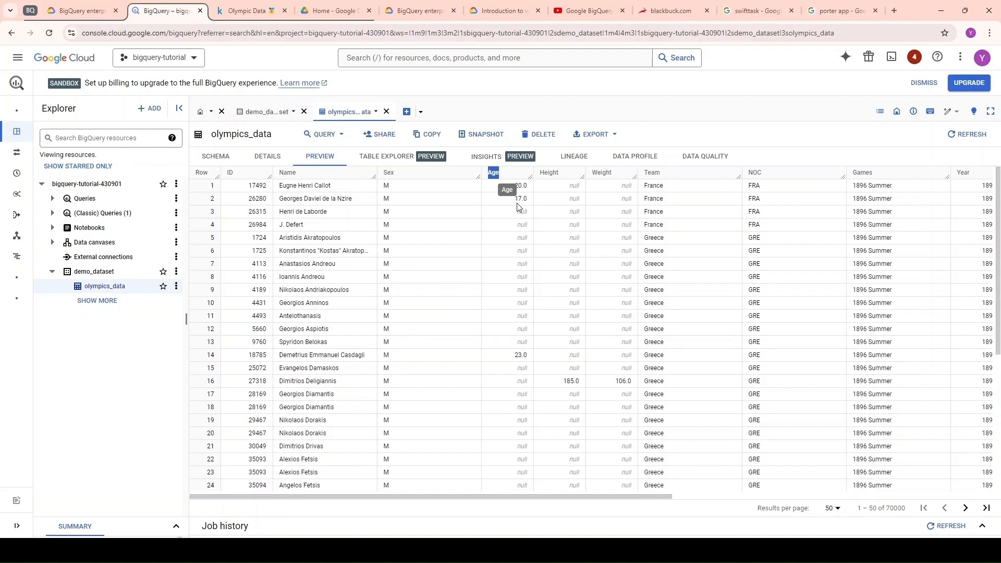
{"action": "left_click_drag", "start_coordinate": [514, 186], "coordinate": [524, 186]}
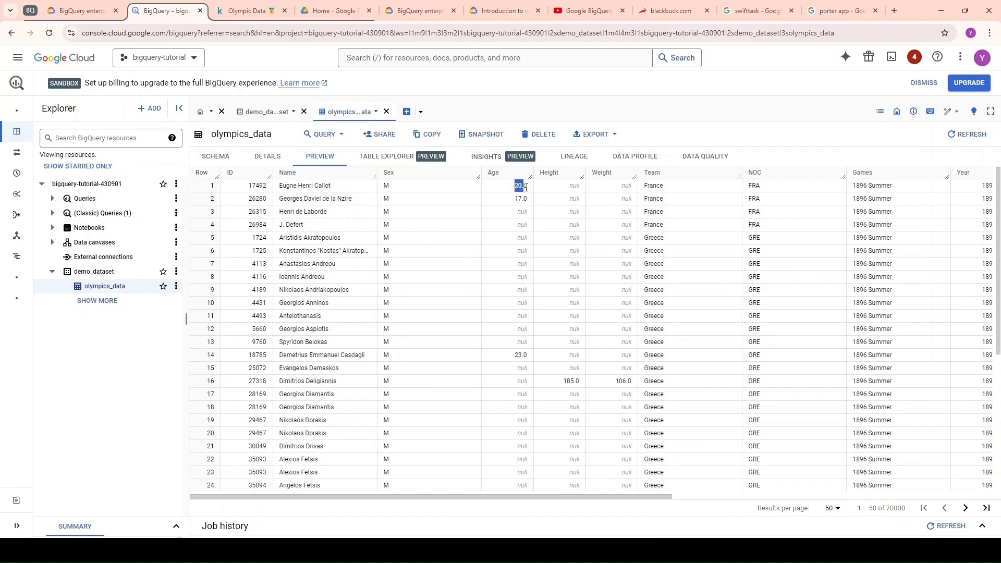
{"action": "left_click_drag", "start_coordinate": [514, 356], "coordinate": [528, 356]}
{"action": "left_click_drag", "start_coordinate": [578, 498], "coordinate": [910, 491]}
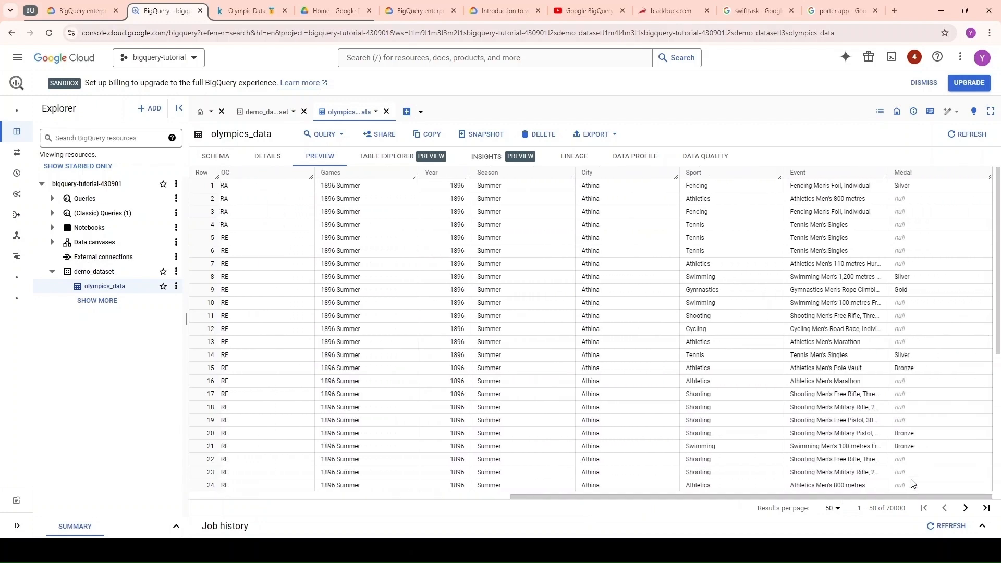
{"action": "left_click_drag", "start_coordinate": [915, 174], "coordinate": [887, 175]}
{"action": "double_click", "coordinate": [900, 199]}
{"action": "left_click_drag", "start_coordinate": [915, 369], "coordinate": [893, 369]}
{"action": "left_click_drag", "start_coordinate": [548, 498], "coordinate": [214, 502]}
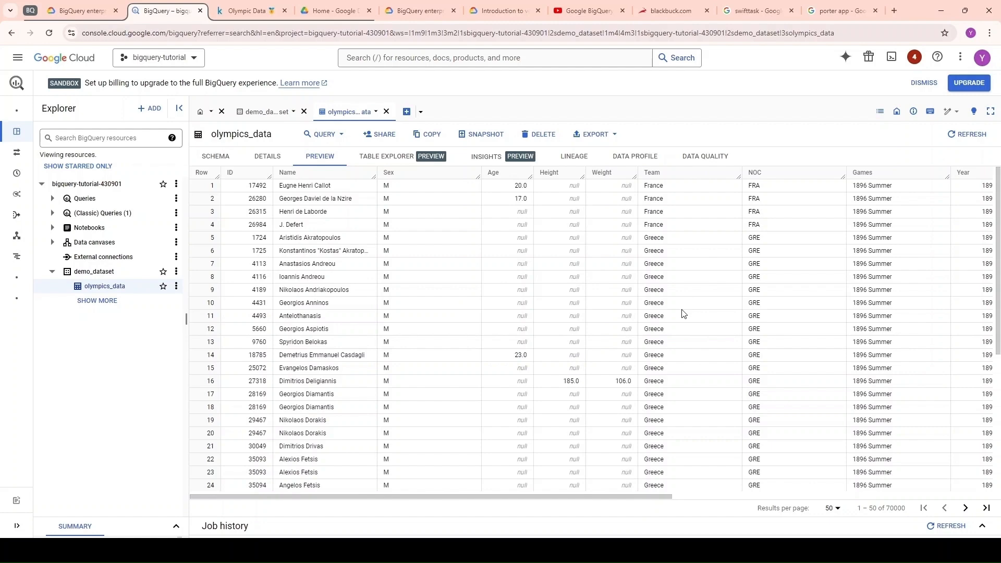
Review the share permissions and the export options of the olympics_data table, closing both without changes
{"action": "left_click", "coordinate": [377, 142]}
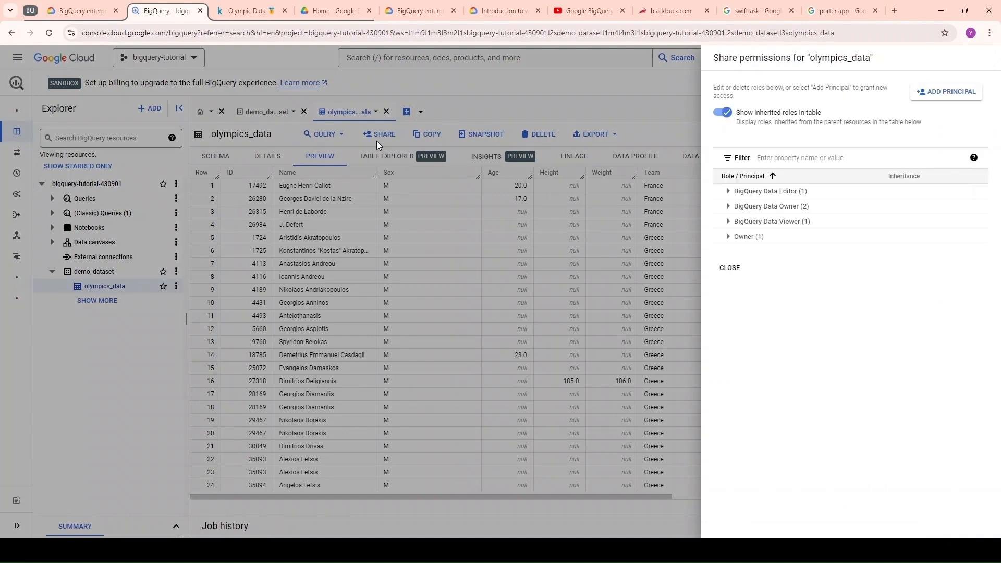
{"action": "left_click", "coordinate": [446, 222]}
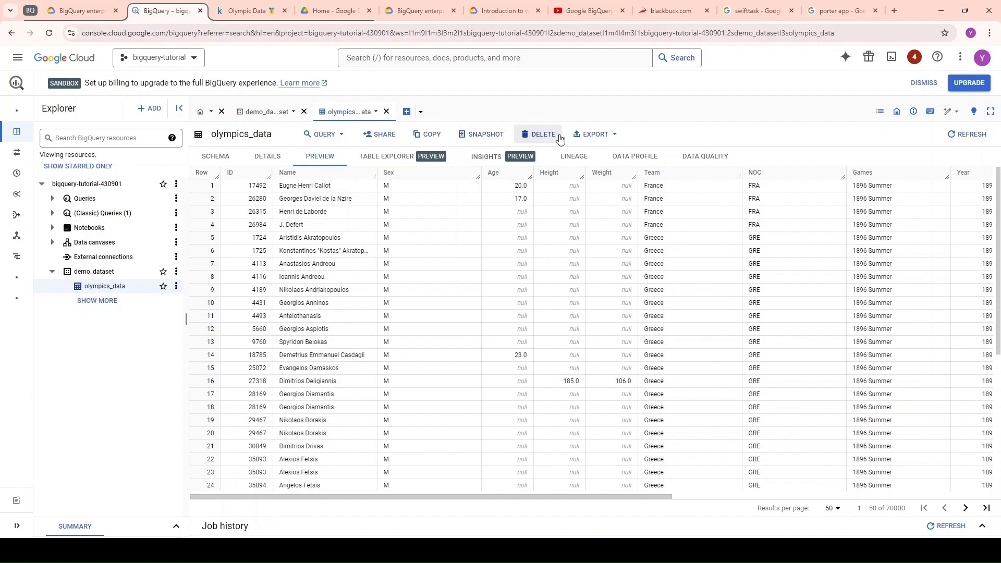
{"action": "left_click", "coordinate": [598, 136]}
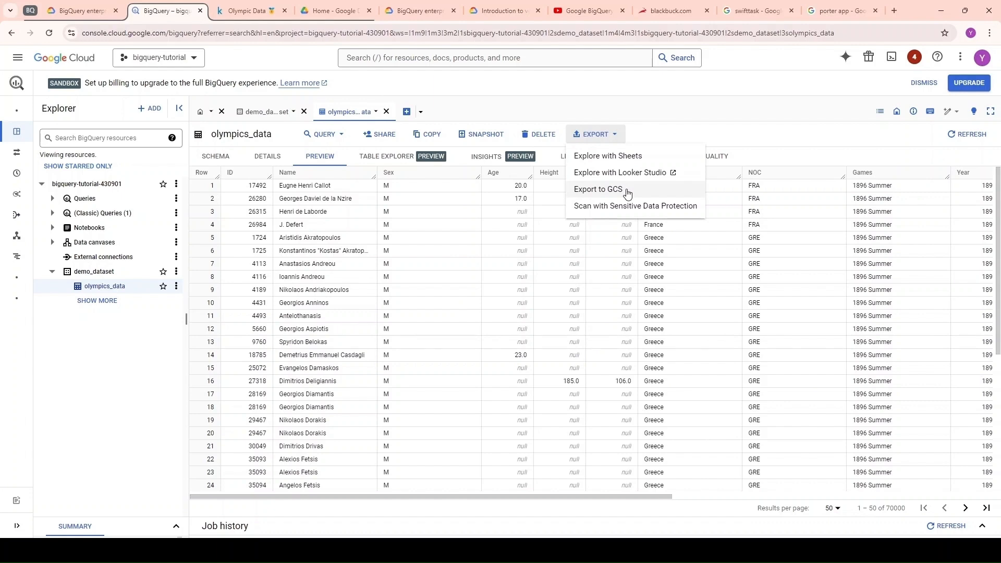
{"action": "left_click", "coordinate": [493, 199]}
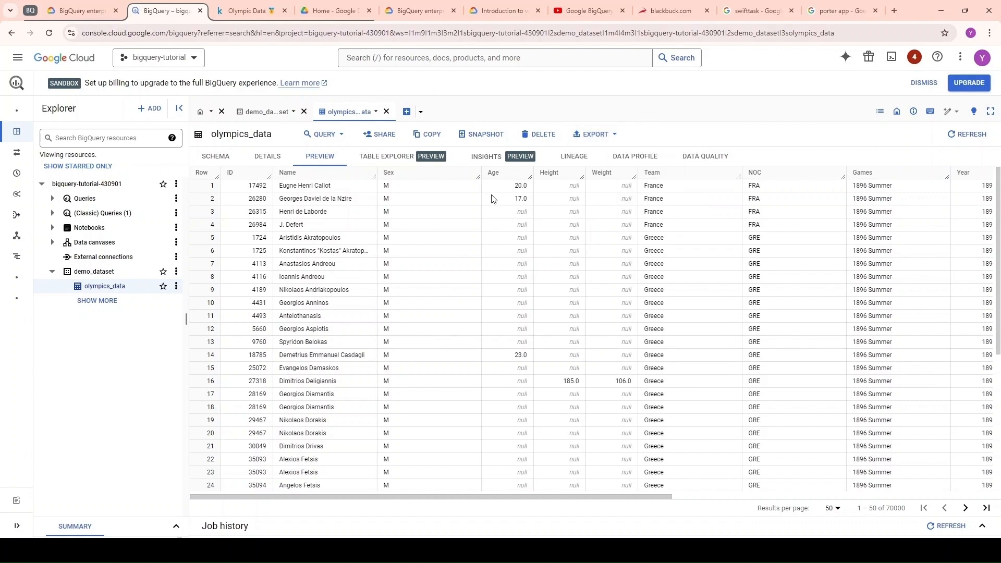
Open a query on olympics_data in a new tab, selecting all columns with FROM and LIMIT 1000 on separate lines
{"action": "left_click", "coordinate": [331, 134]}
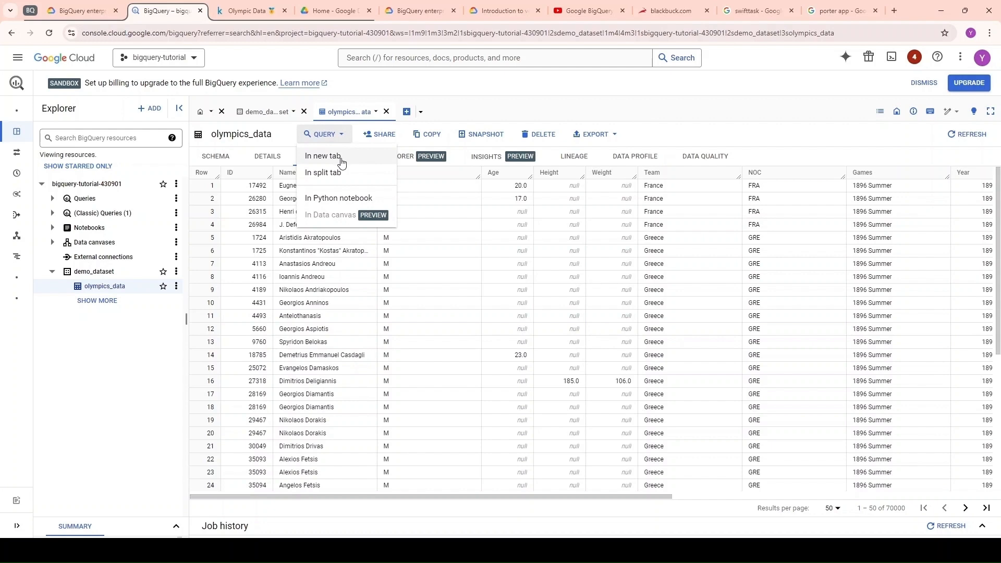
{"action": "left_click", "coordinate": [342, 162]}
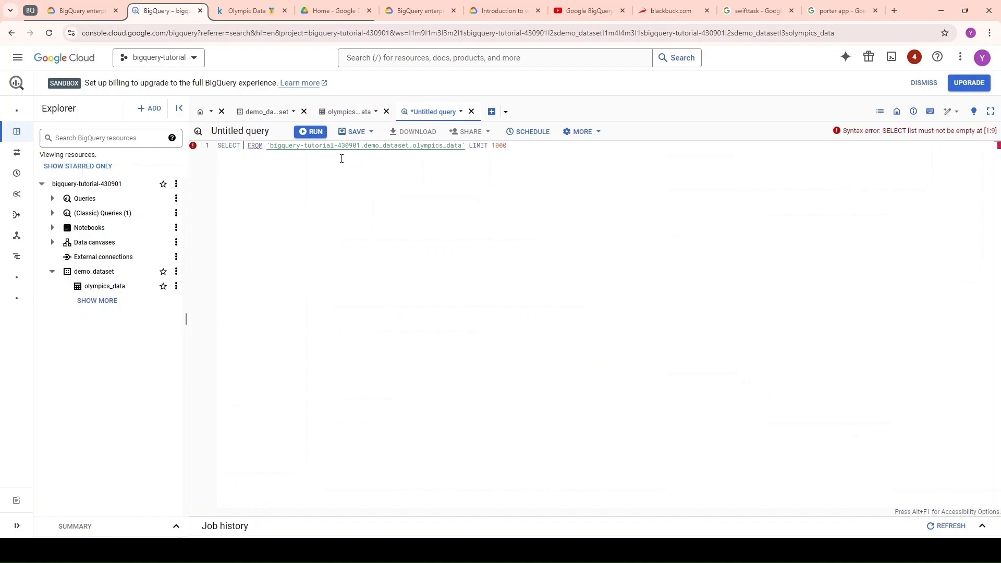
{"action": "type", "text": "*"}
{"action": "key", "text": "Return"}
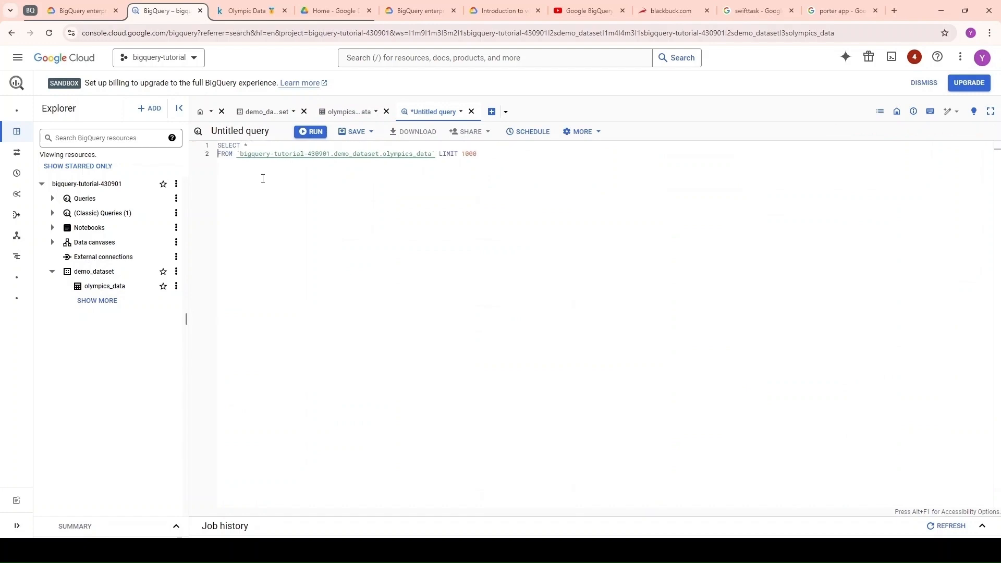
{"action": "key", "text": "End"}
{"action": "key", "text": "Left"}
{"action": "key", "text": "Left"}
{"action": "key", "text": "Left"}
{"action": "key", "text": "Left"}
{"action": "key", "text": "Left"}
{"action": "key", "text": "Left"}
{"action": "key", "text": "Left"}
{"action": "key", "text": "Left"}
{"action": "key", "text": "Left"}
{"action": "key", "text": "Return"}
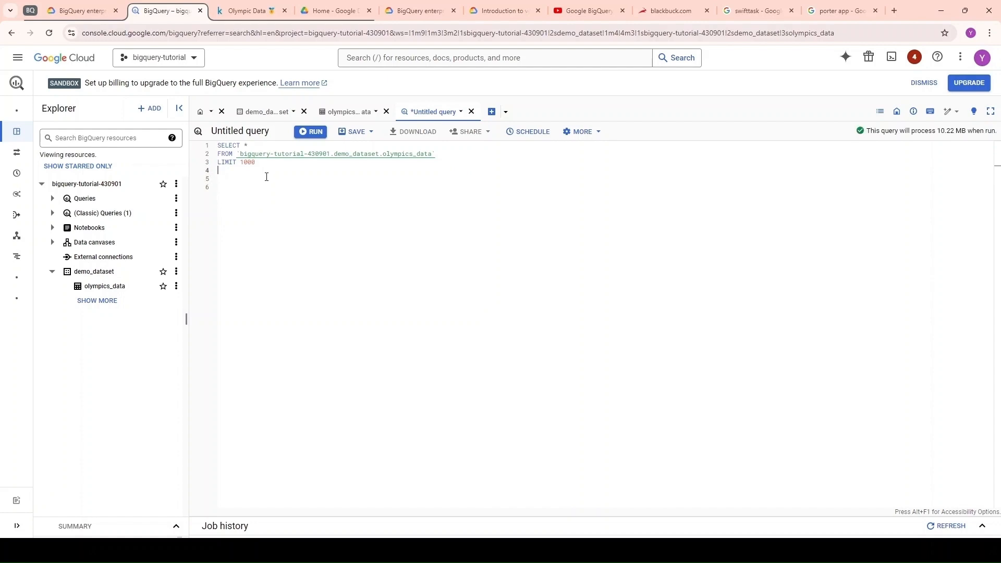
Break the table name into "olympic s_data" to examine the query validation message, and restore it to olympics_data
{"action": "key", "text": "ctrl+shift+Home"}
{"action": "left_click", "coordinate": [250, 176]}
{"action": "double_click", "coordinate": [412, 155]}
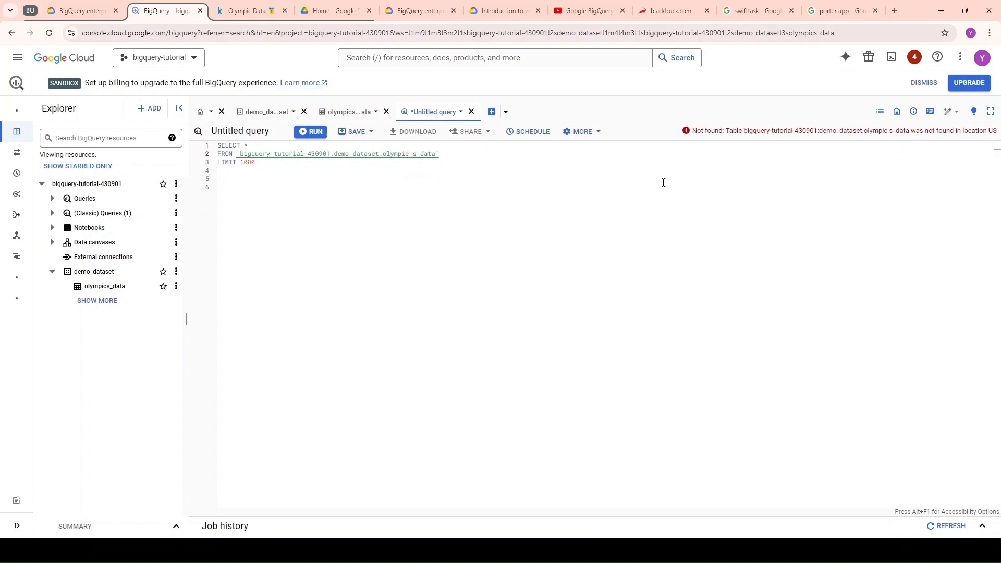
{"action": "left_click_drag", "start_coordinate": [693, 131], "coordinate": [754, 131]}
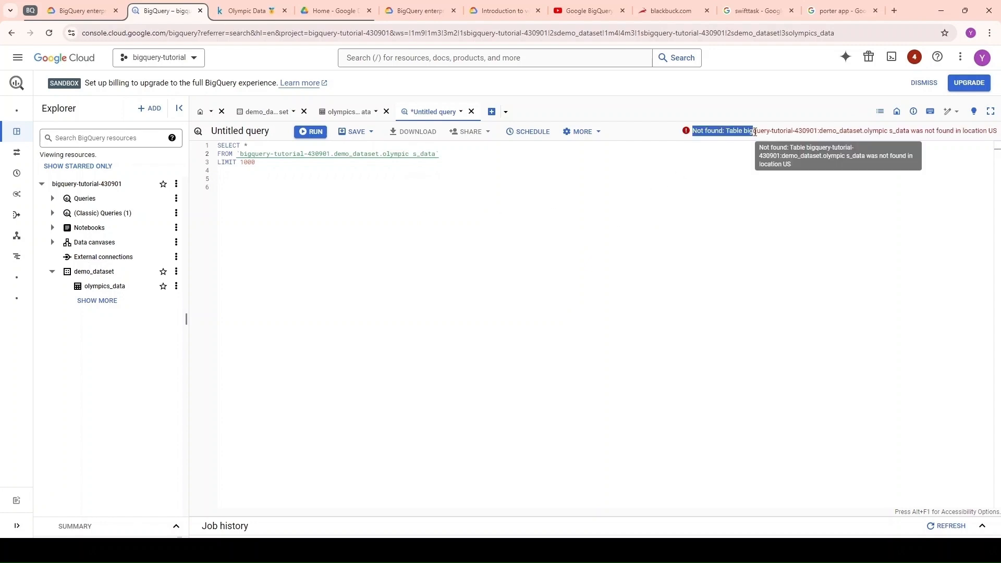
{"action": "left_click", "coordinate": [300, 208]}
{"action": "left_click", "coordinate": [413, 154]}
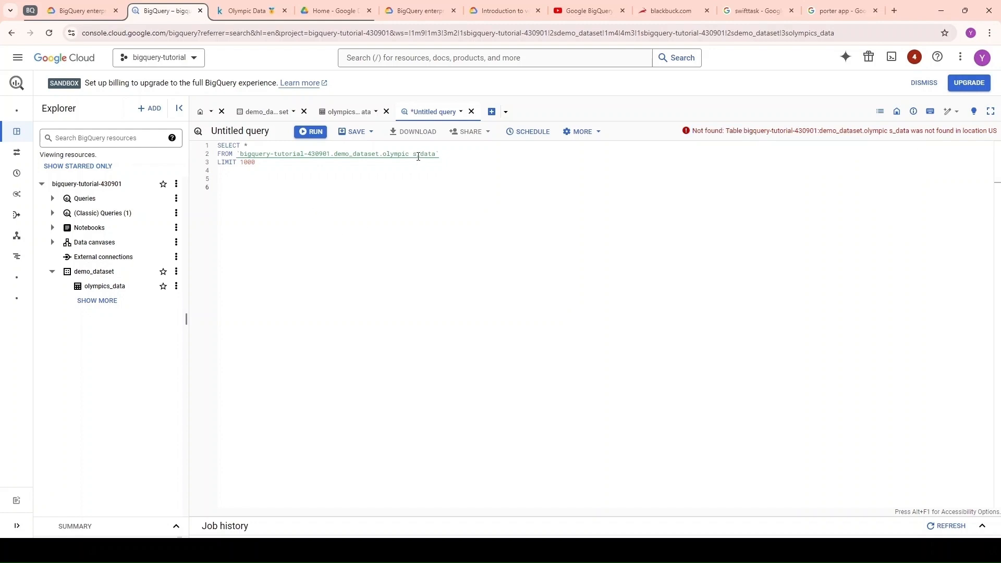
{"action": "key", "text": "BackSpace"}
{"action": "key", "text": "Down"}
{"action": "key", "text": "Down"}
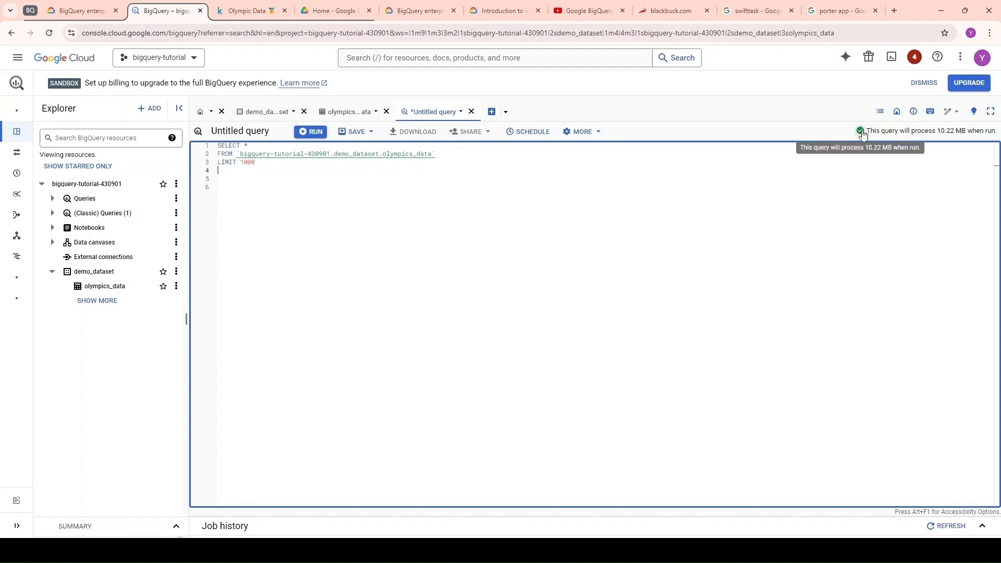
Examine the query validator's estimate of how much data the query will process
{"action": "left_click_drag", "start_coordinate": [869, 131], "coordinate": [977, 131]}
{"action": "left_click", "coordinate": [968, 134]}
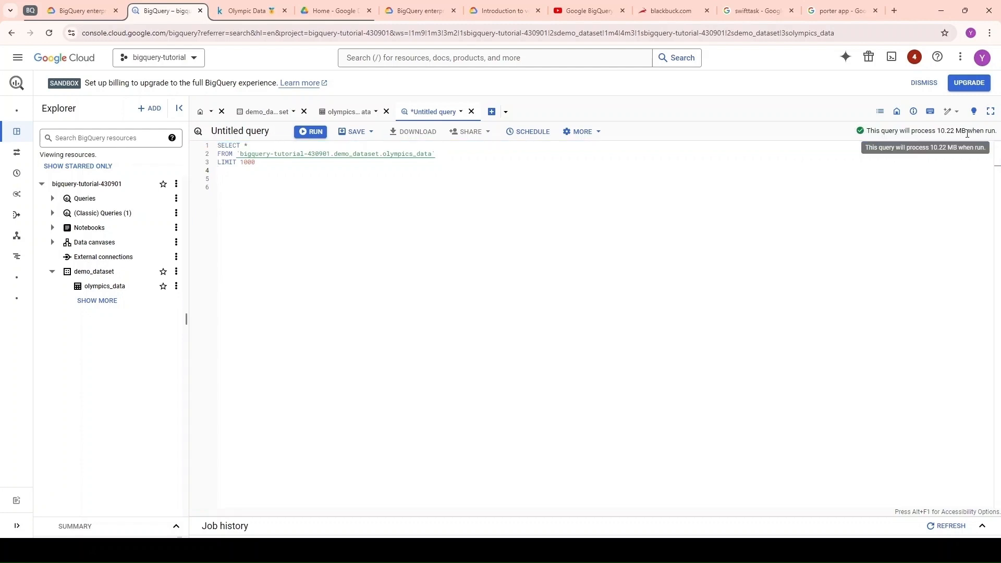
{"action": "left_click_drag", "start_coordinate": [938, 132], "coordinate": [964, 132]}
{"action": "left_click_drag", "start_coordinate": [964, 132], "coordinate": [966, 134]}
{"action": "left_click", "coordinate": [546, 339]}
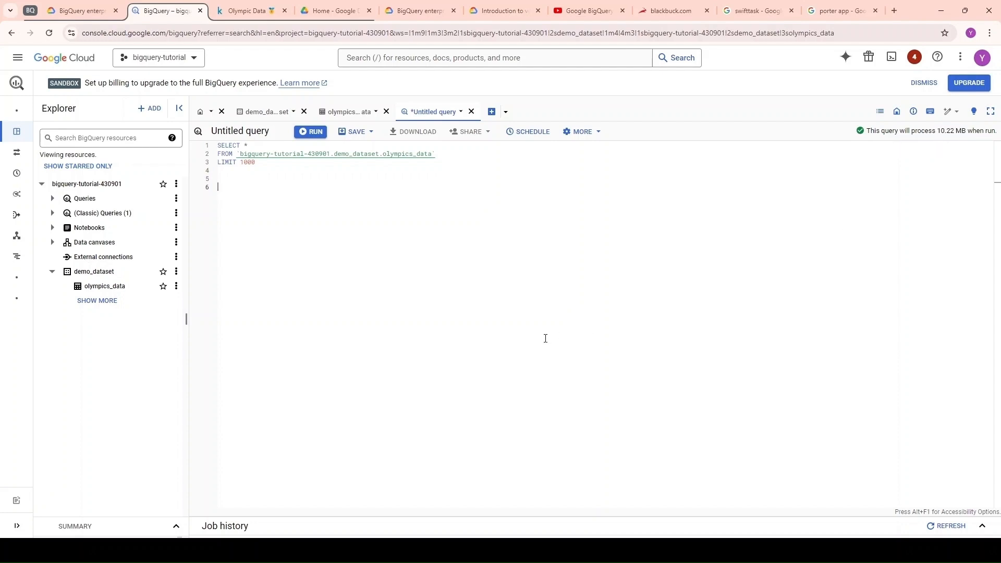
Run the query and enlarge the results area to browse the returned columns and the results-per-page options
{"action": "left_click", "coordinate": [312, 140]}
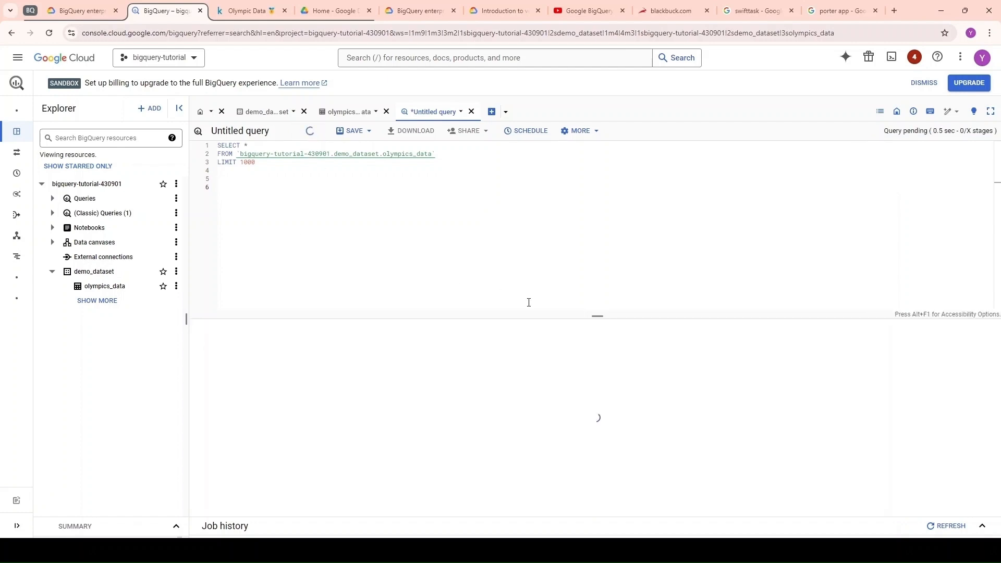
{"action": "left_click_drag", "start_coordinate": [594, 318], "coordinate": [597, 213]}
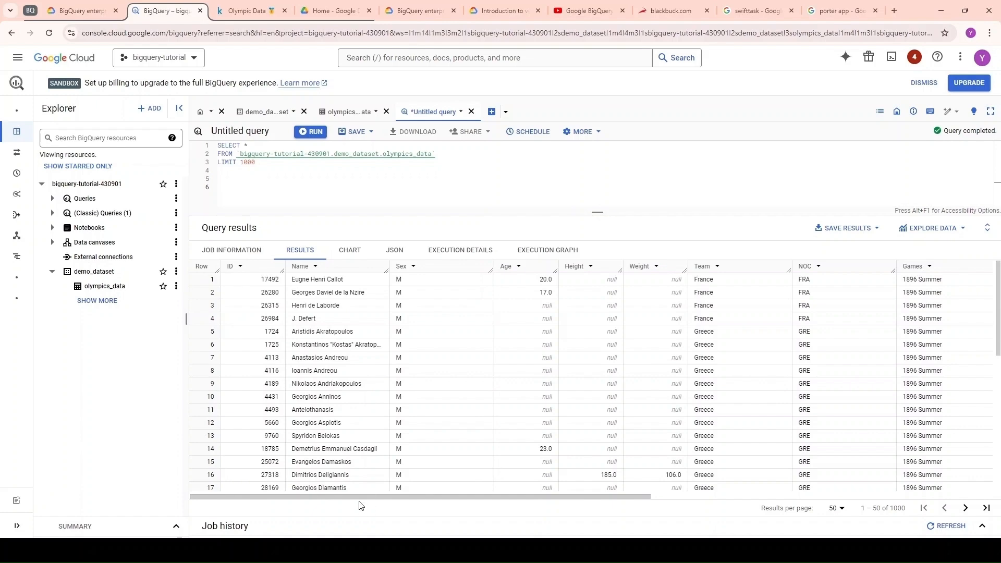
{"action": "left_click_drag", "start_coordinate": [351, 497], "coordinate": [414, 500]}
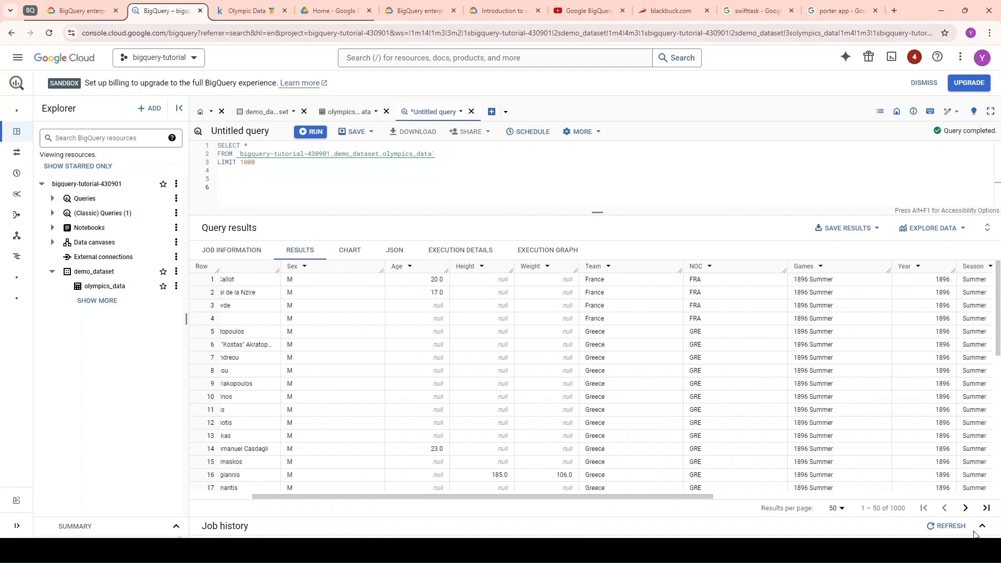
{"action": "left_click", "coordinate": [836, 511]}
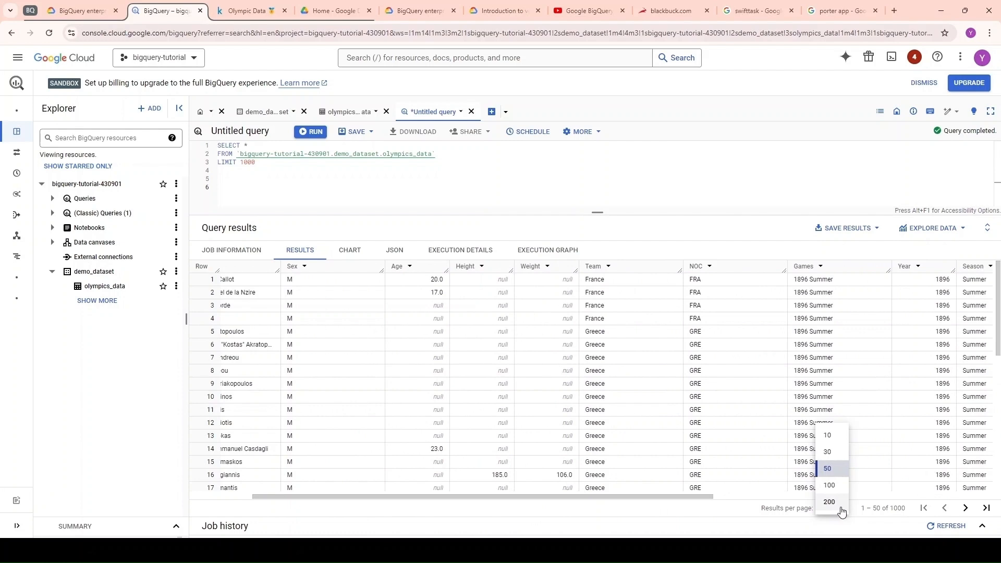
{"action": "left_click", "coordinate": [755, 516]}
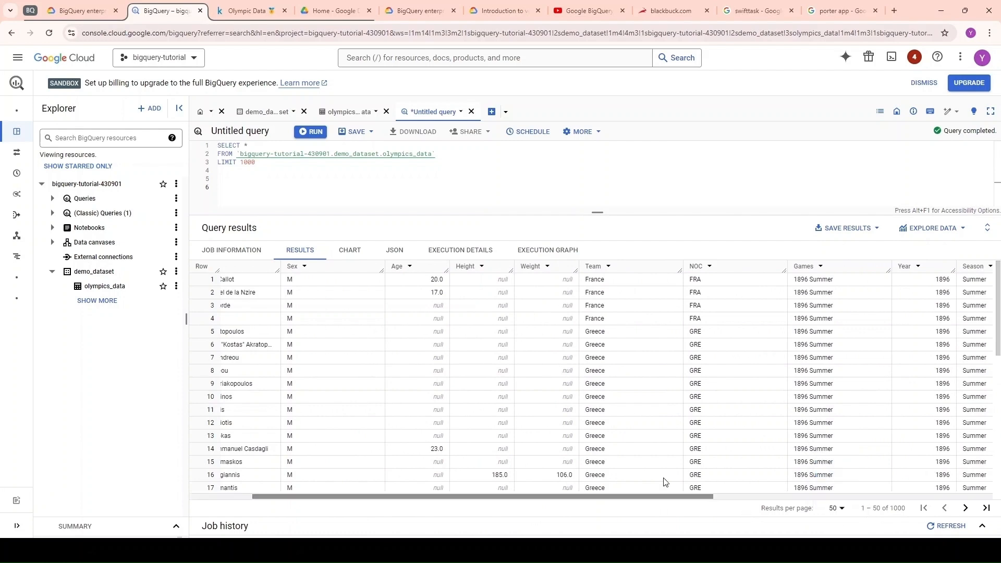
View the query output as JSON and its job information, and return to the results table
{"action": "left_click", "coordinate": [394, 255]}
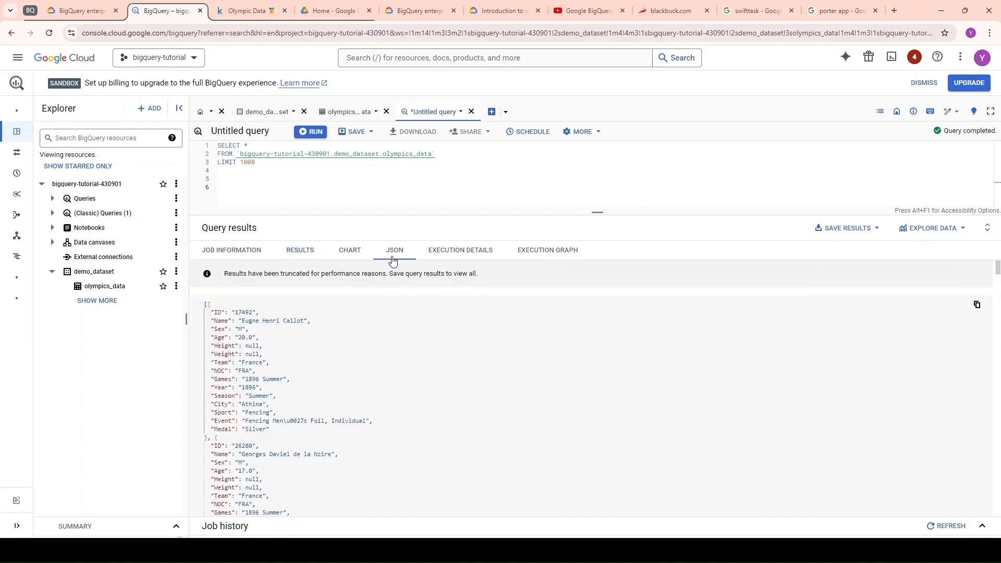
{"action": "left_click", "coordinate": [248, 257]}
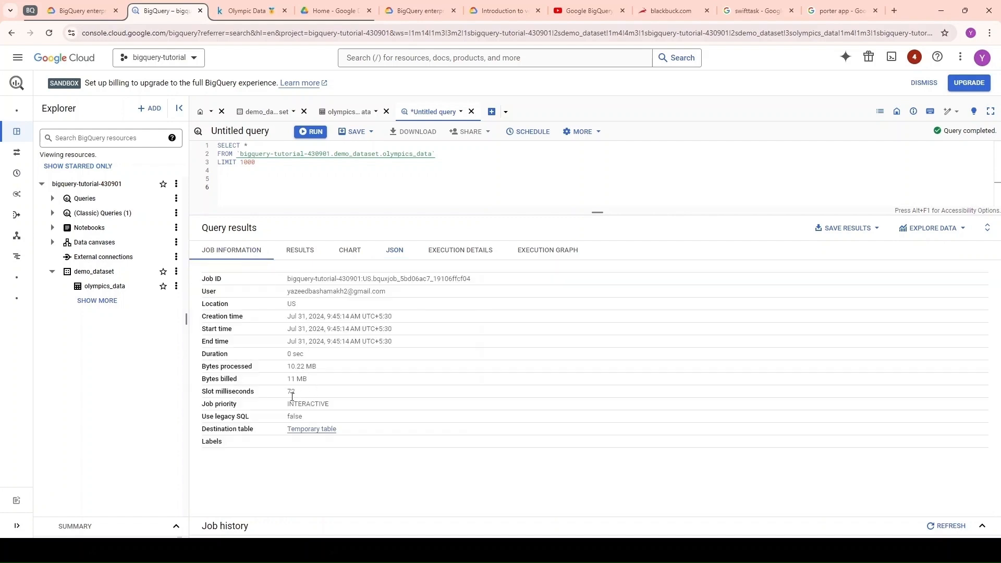
{"action": "left_click", "coordinate": [307, 259]}
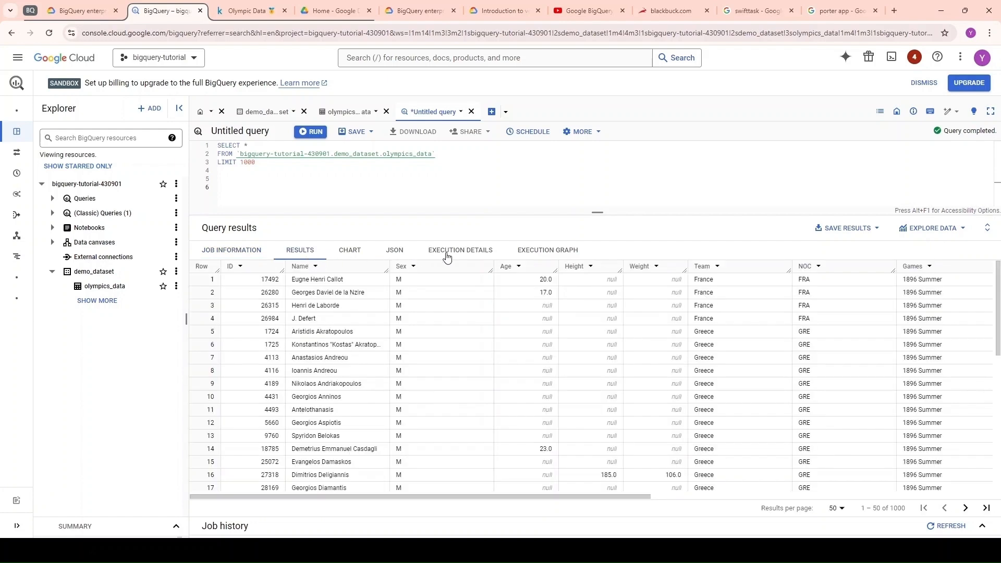
Review the available destinations for saving the query results
{"action": "left_click", "coordinate": [875, 236]}
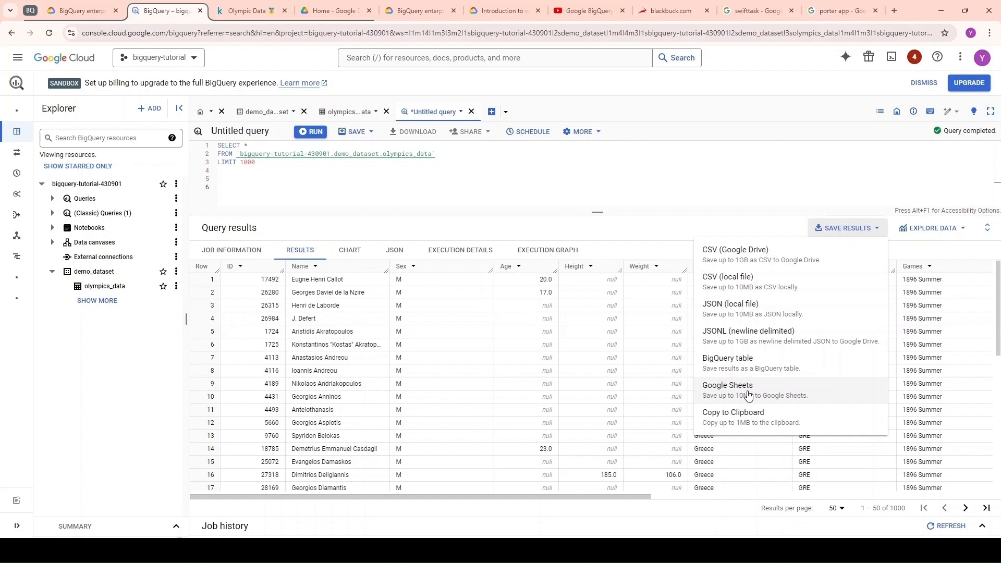
{"action": "left_click", "coordinate": [750, 424]}
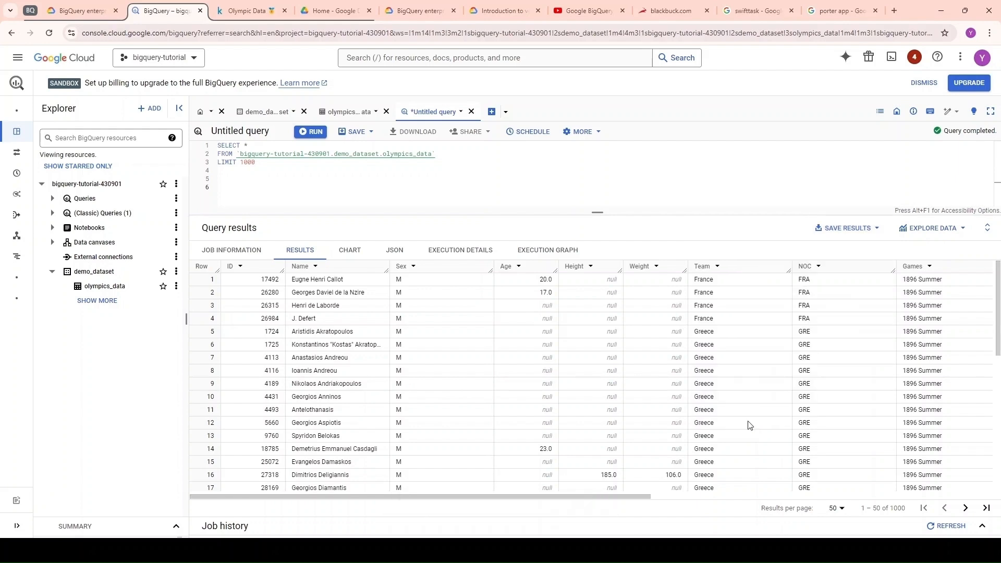
{"action": "left_click_drag", "start_coordinate": [598, 212], "coordinate": [597, 207]}
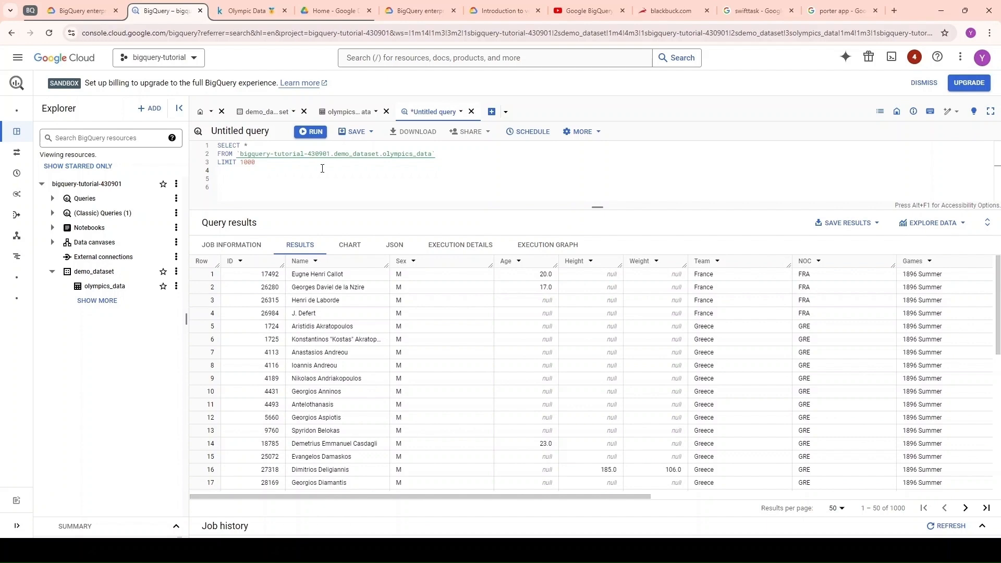
Replace the query's all-columns selection with min(Year), max(Year) and run it to examine the range of years
{"action": "double_click", "coordinate": [391, 154]}
{"action": "left_click", "coordinate": [395, 166]}
{"action": "left_click_drag", "start_coordinate": [552, 497], "coordinate": [800, 489]}
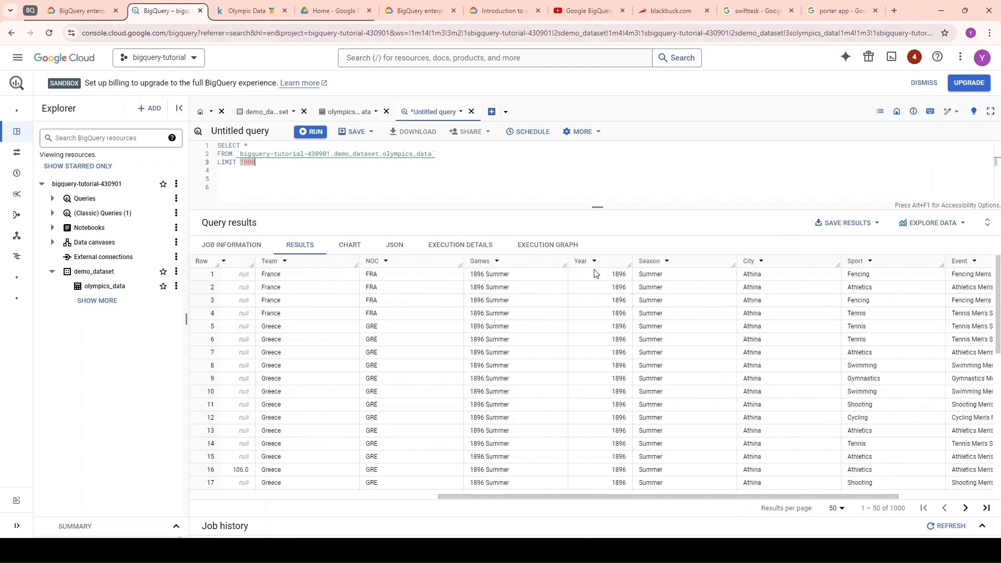
{"action": "double_click", "coordinate": [580, 261]}
{"action": "left_click", "coordinate": [252, 147]}
{"action": "key", "text": "BackSpace"}
{"action": "type", "text": "min(Year"}
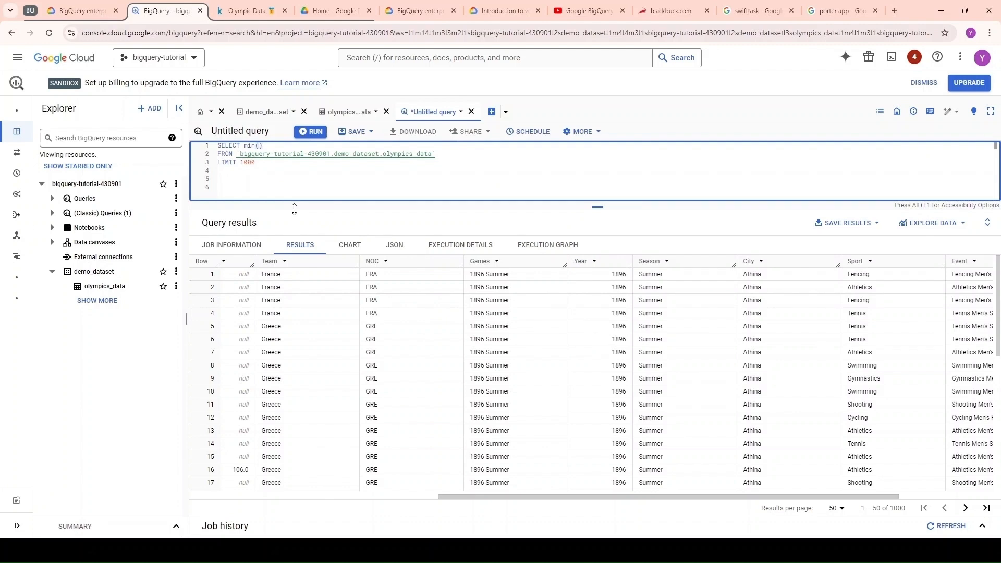
{"action": "type", "text": "), max(Year"}
{"action": "key", "text": "ctrl+Return"}
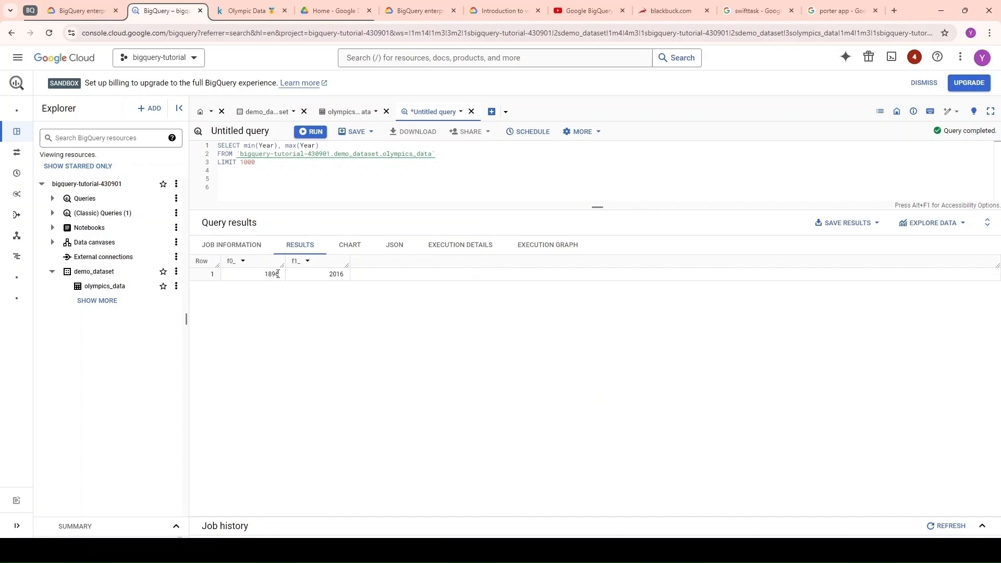
{"action": "left_click_drag", "start_coordinate": [265, 274], "coordinate": [338, 280]}
{"action": "left_click", "coordinate": [364, 334]}
Change the selected expression to distinct Team and run the query to examine the list of teams
{"action": "left_click_drag", "start_coordinate": [317, 146], "coordinate": [243, 146]}
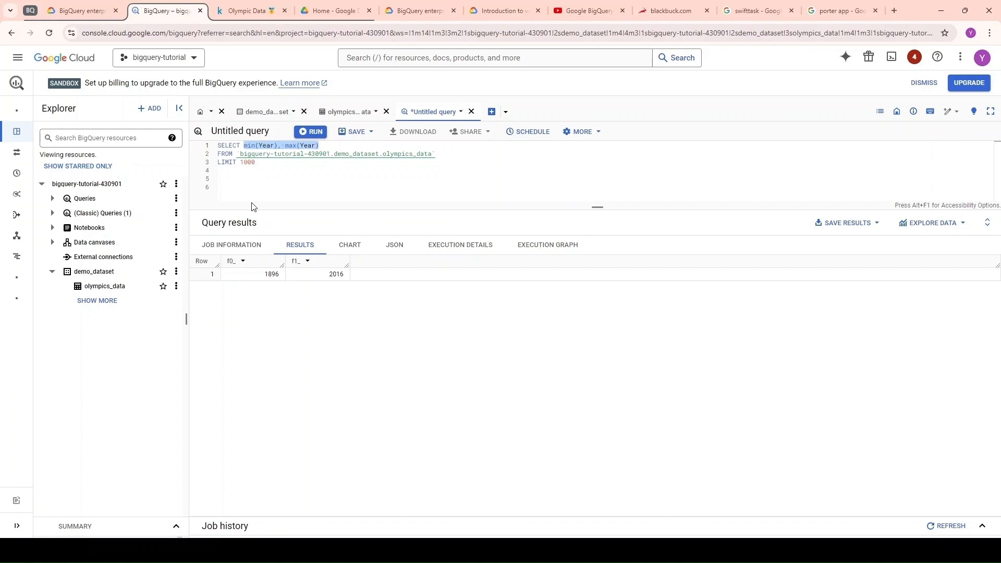
{"action": "type", "text": "distinct "}
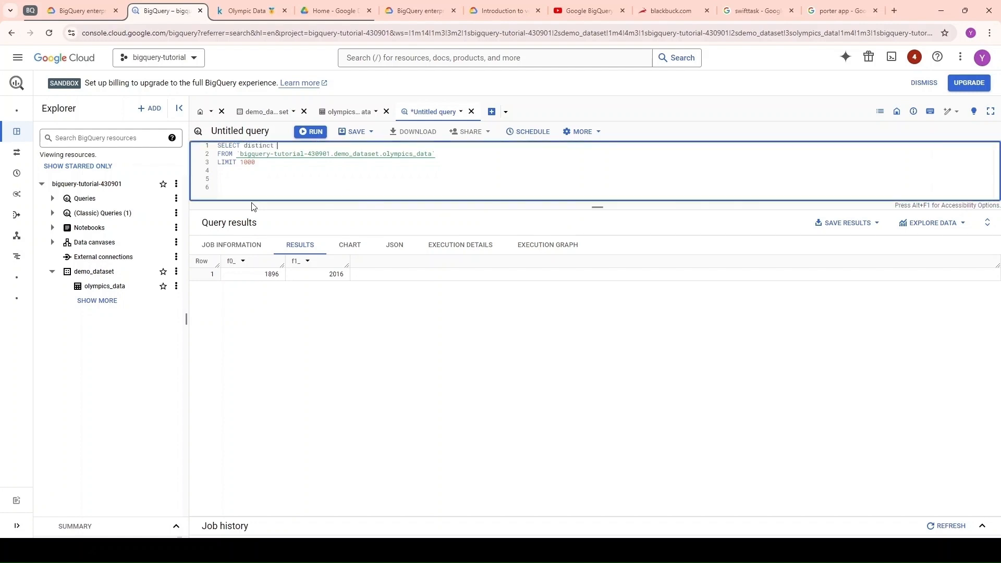
{"action": "type", "text": "Team"}
{"action": "left_click", "coordinate": [313, 132]}
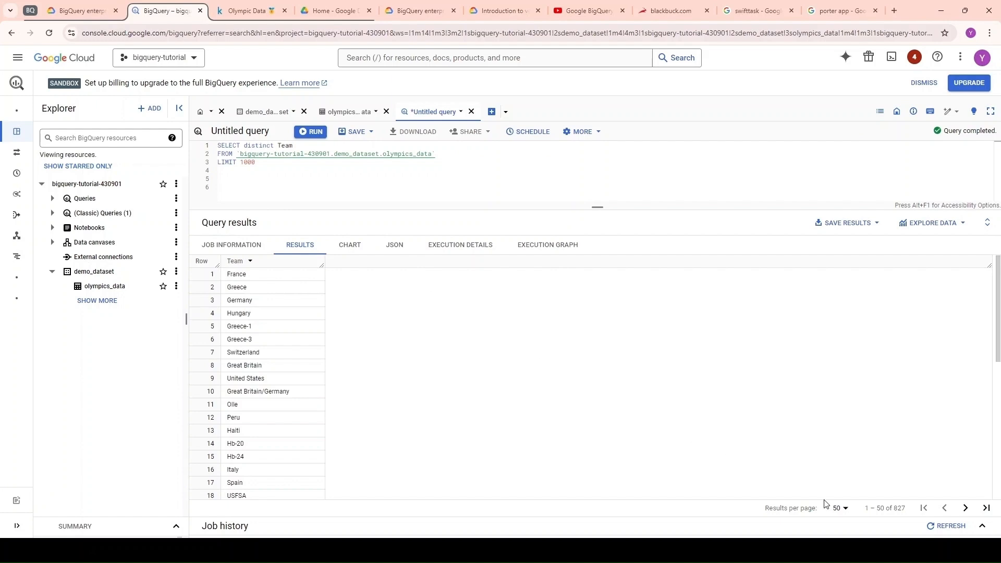
{"action": "double_click", "coordinate": [907, 509]}
{"action": "scroll", "coordinate": [664, 358], "scroll_direction": "down", "scroll_amount": 1}
{"action": "left_click", "coordinate": [558, 422]}
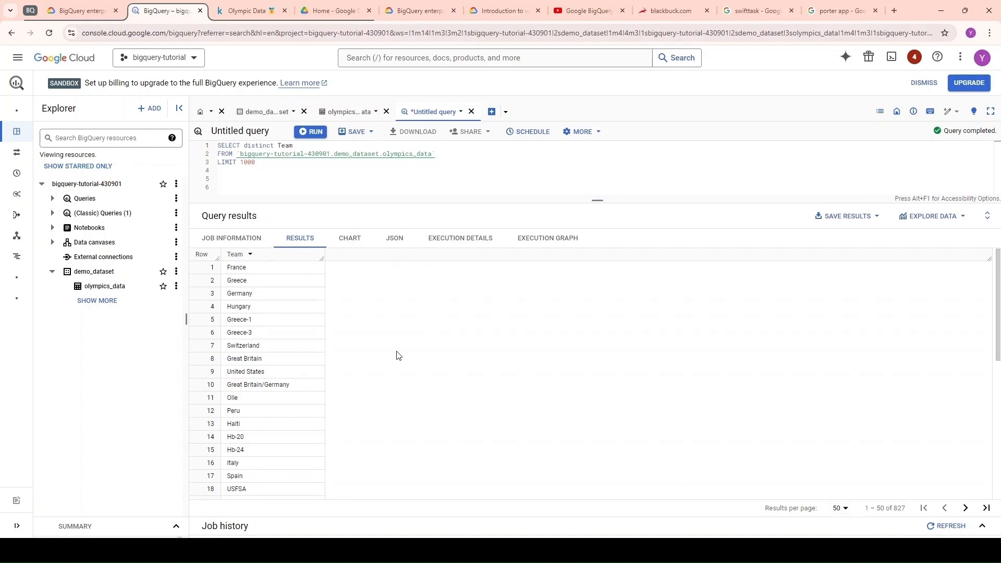
Remove the LIMIT 1000 line from the query
{"action": "left_click", "coordinate": [313, 180]}
{"action": "left_click", "coordinate": [287, 168]}
{"action": "key", "text": "shift+Up"}
{"action": "key", "text": "BackSpace"}
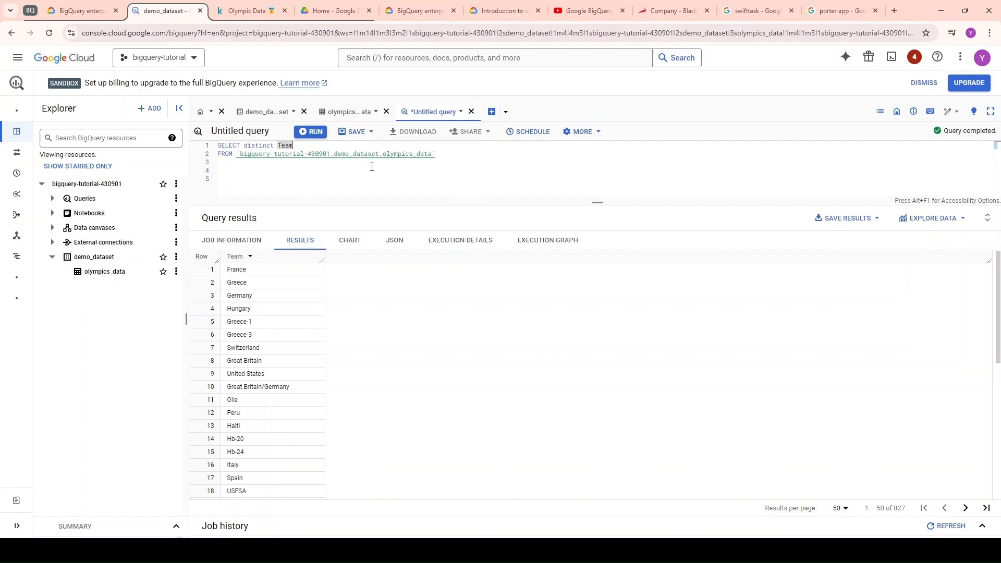
Replace distinct Team in the query with age, count(distinct name) as participant_count
{"action": "key", "text": "shift+Left"}
{"action": "key", "text": "shift+Left"}
{"action": "key", "text": "shift+Left"}
{"action": "key", "text": "shift+Left"}
{"action": "key", "text": "shift+Left"}
{"action": "key", "text": "shift+Left"}
{"action": "key", "text": "shift+Left"}
{"action": "key", "text": "shift+Left"}
{"action": "key", "text": "shift+Left"}
{"action": "key", "text": "shift+Left"}
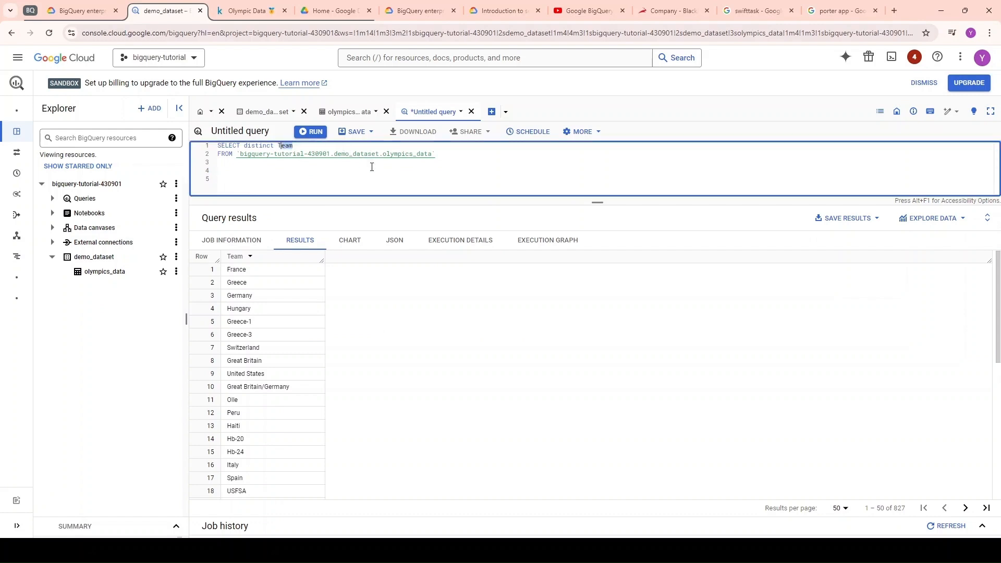
{"action": "key", "text": "shift+Left"}
{"action": "key", "text": "shift+Left"}
{"action": "key", "text": "shift+Left"}
{"action": "type", "text": "age"}
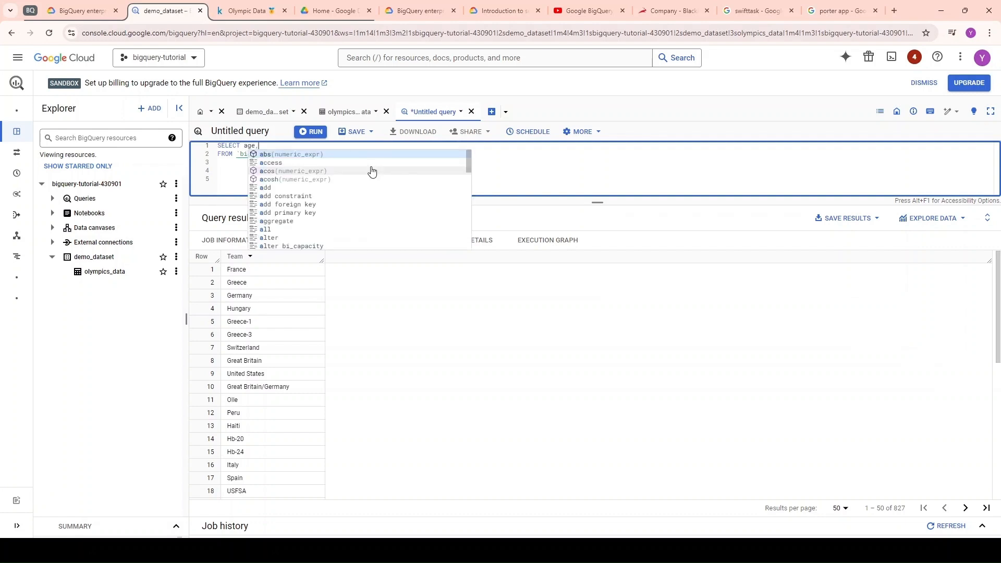
{"action": "type", "text": ", count"}
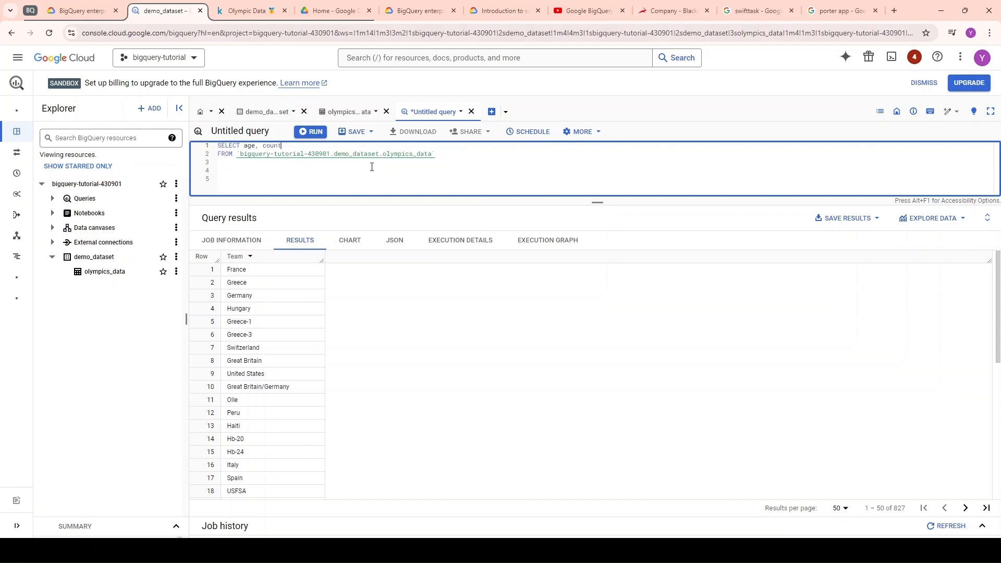
{"action": "type", "text": "(distinct name) as participan"}
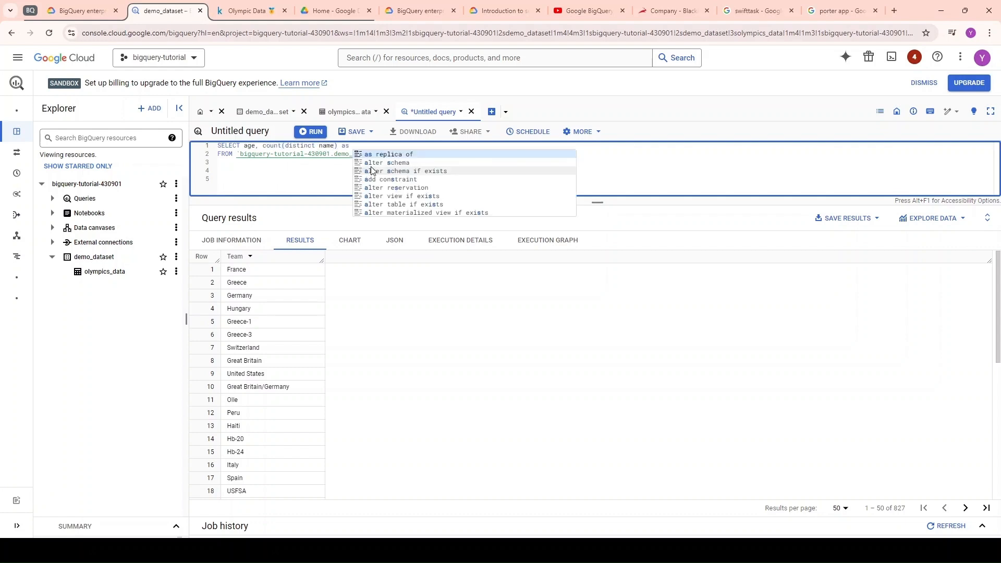
{"action": "type", "text": "t_count"}
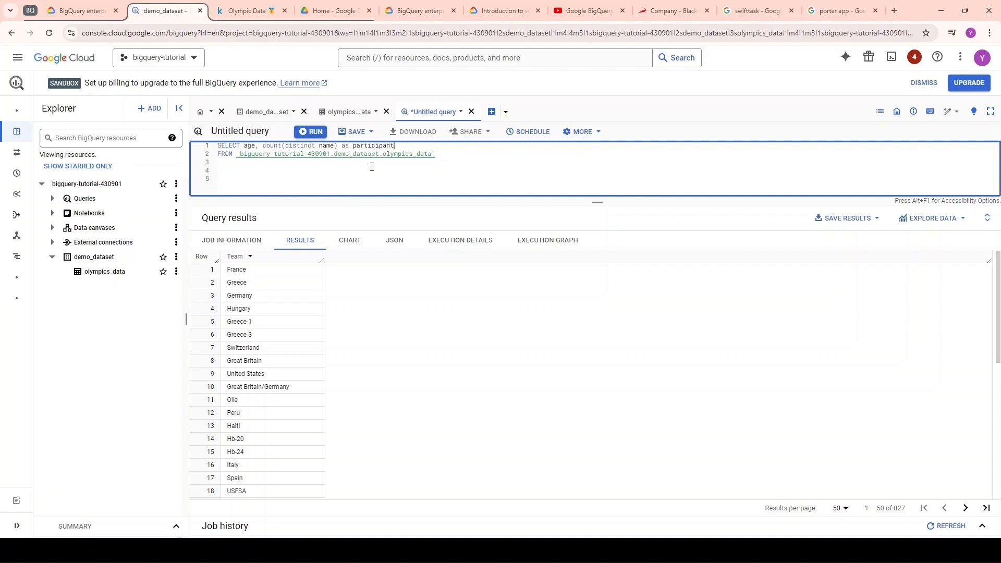
Add GROUP BY 1 and ORDER BY 1 to the query, run it and examine the row without an age
{"action": "key", "text": "Up"}
{"action": "type", "text": "GROUP"}
{"action": "type", "text": " BY 1 "}
{"action": "type", "text": "ORDER BY"}
{"action": "type", "text": " 1"}
{"action": "key", "text": "Left"}
{"action": "key", "text": "Left"}
{"action": "key", "text": "Left"}
{"action": "key", "text": "Left"}
{"action": "key", "text": "Left"}
{"action": "key", "text": "Left"}
{"action": "type", "text": "E"}
{"action": "left_click", "coordinate": [310, 140]}
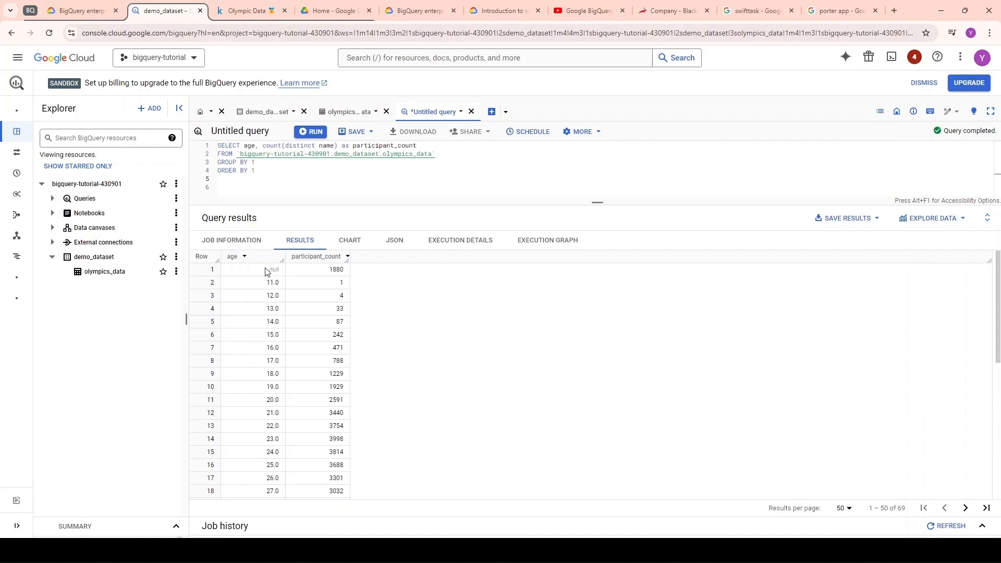
{"action": "left_click_drag", "start_coordinate": [270, 269], "coordinate": [364, 274]}
Add the filter WHERE age is not null before the grouping, rerun the query and examine the participant counts by age
{"action": "left_click", "coordinate": [451, 158]}
{"action": "key", "text": "Return"}
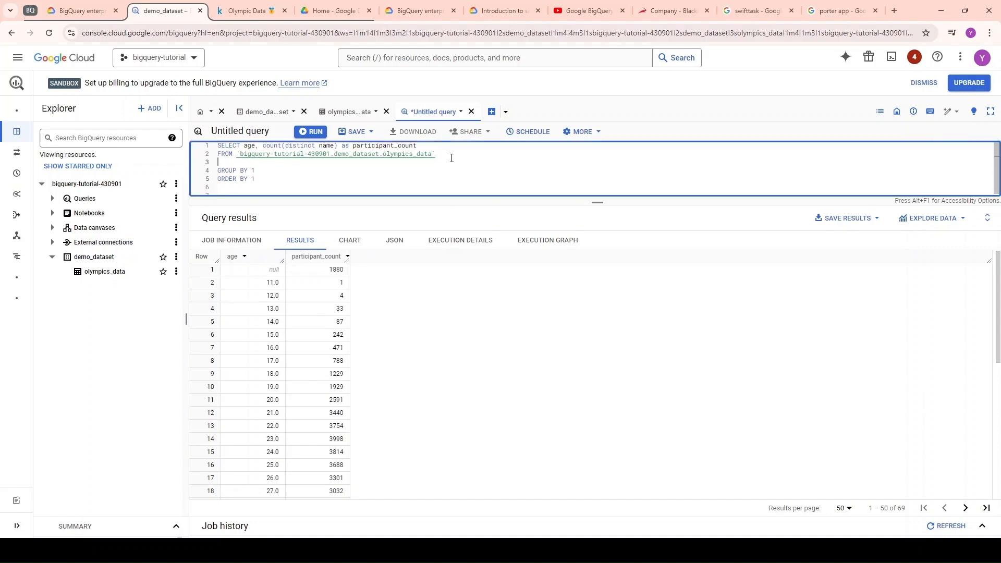
{"action": "type", "text": "WHERE age is not null"}
{"action": "left_click", "coordinate": [315, 133]}
{"action": "mouse_move", "coordinate": [598, 202]}
{"action": "left_mouse_down"}
{"action": "mouse_move", "coordinate": [599, 218]}
{"action": "mouse_move", "coordinate": [600, 208]}
{"action": "left_mouse_up"}
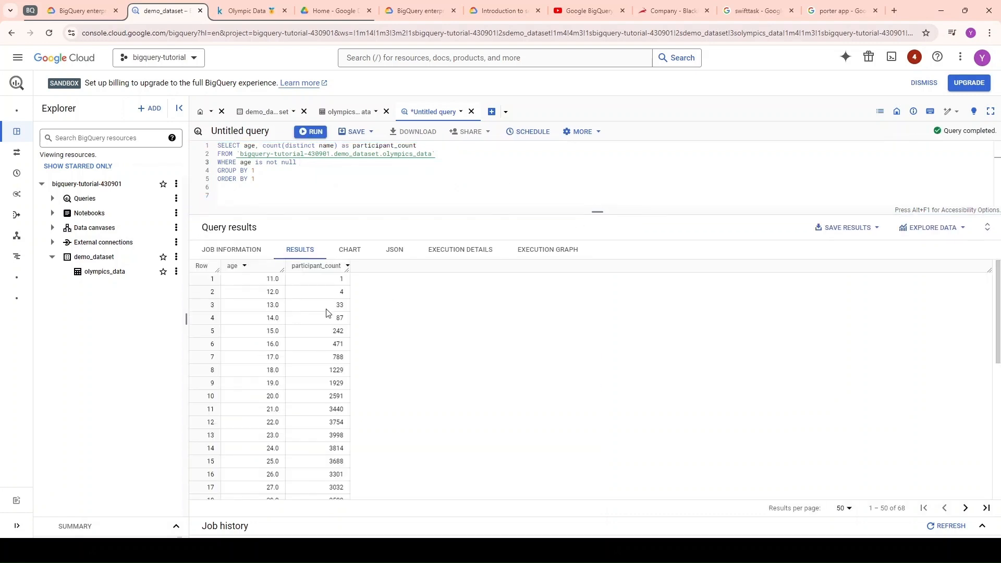
{"action": "left_click_drag", "start_coordinate": [268, 282], "coordinate": [313, 350]}
{"action": "left_click", "coordinate": [394, 362]}
Show the results as a chart of participant_count by age, trying the Bar type and settling on Scatter
{"action": "left_click", "coordinate": [348, 251]}
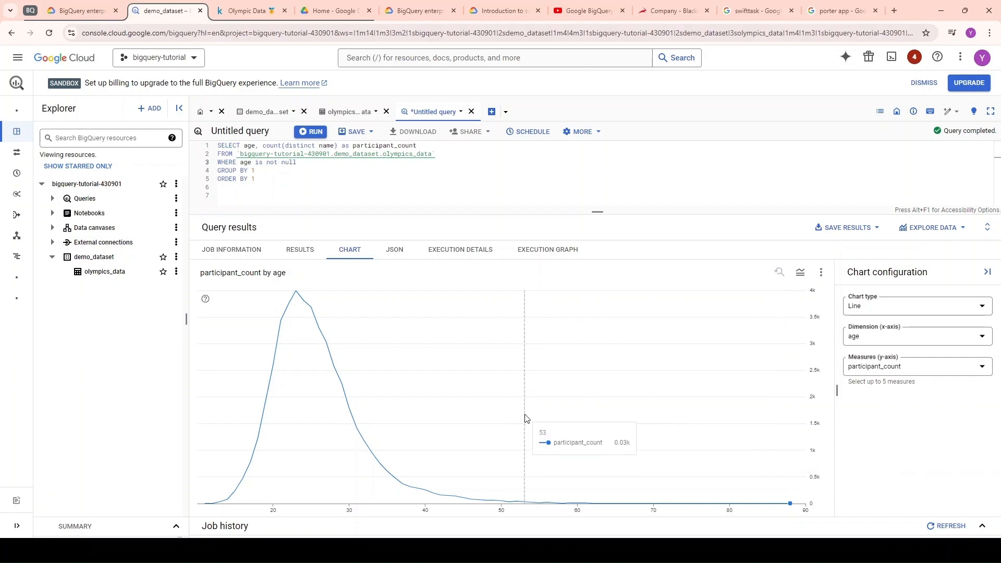
{"action": "left_click", "coordinate": [926, 313]}
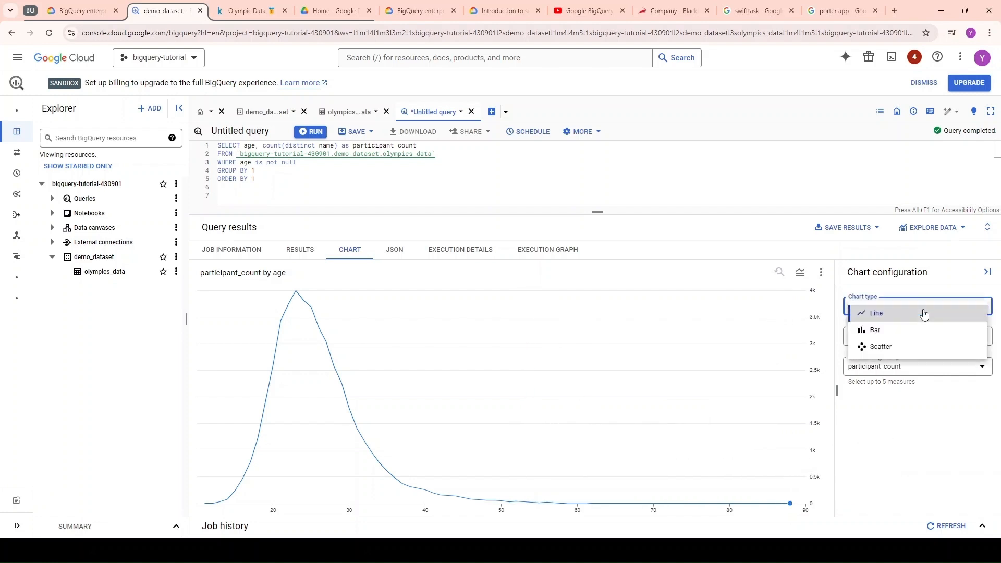
{"action": "left_click", "coordinate": [915, 331]}
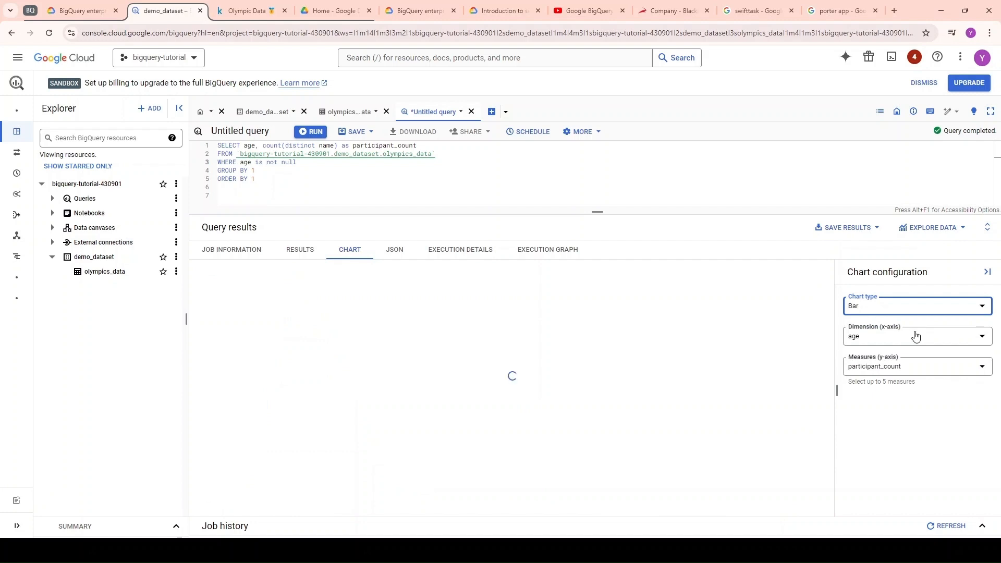
{"action": "left_click", "coordinate": [906, 310]}
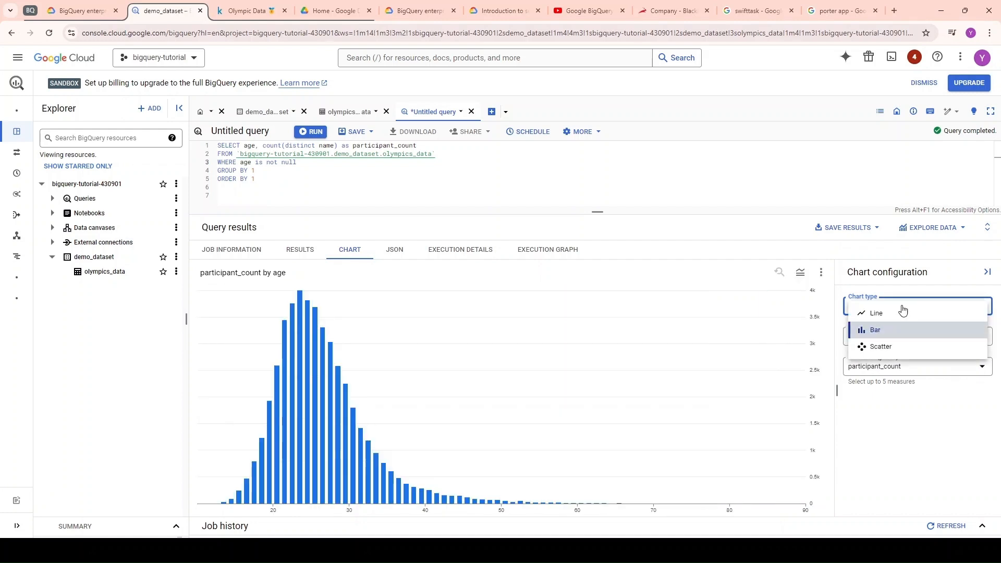
{"action": "left_click", "coordinate": [893, 348]}
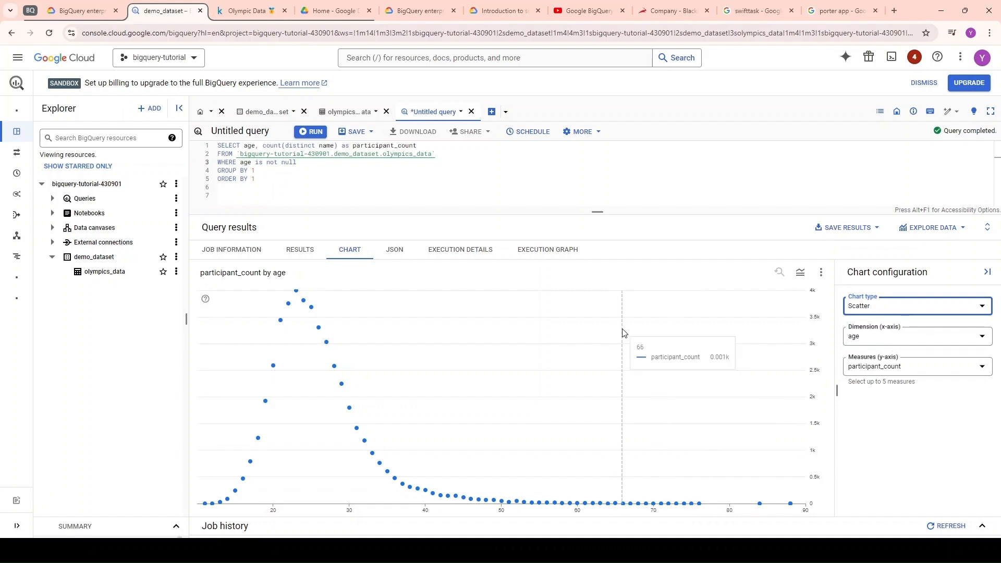
Review the tools offered for exploring the results and the options for saving the query
{"action": "left_click", "coordinate": [945, 235]}
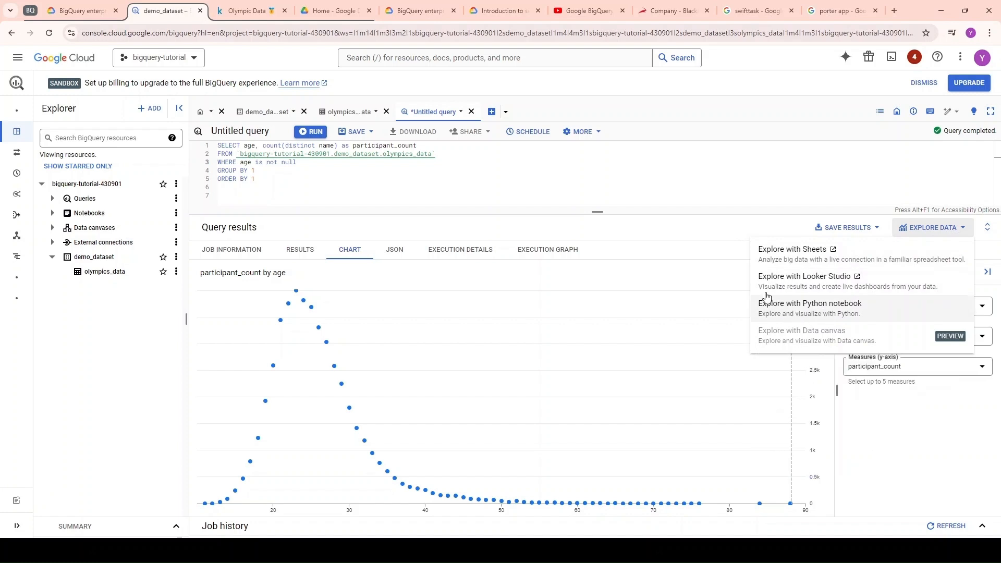
{"action": "left_click", "coordinate": [394, 181]}
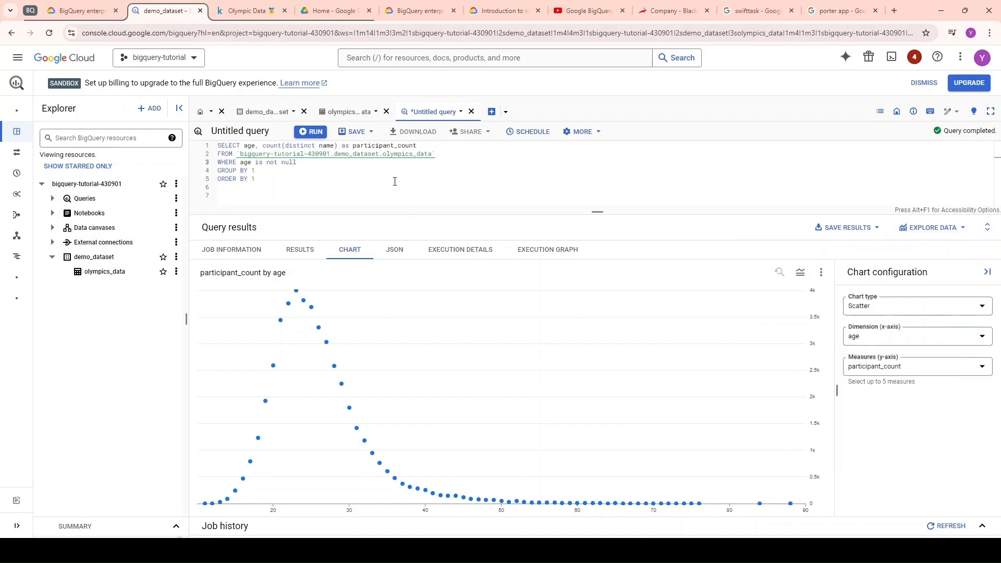
{"action": "left_click", "coordinate": [356, 131]}
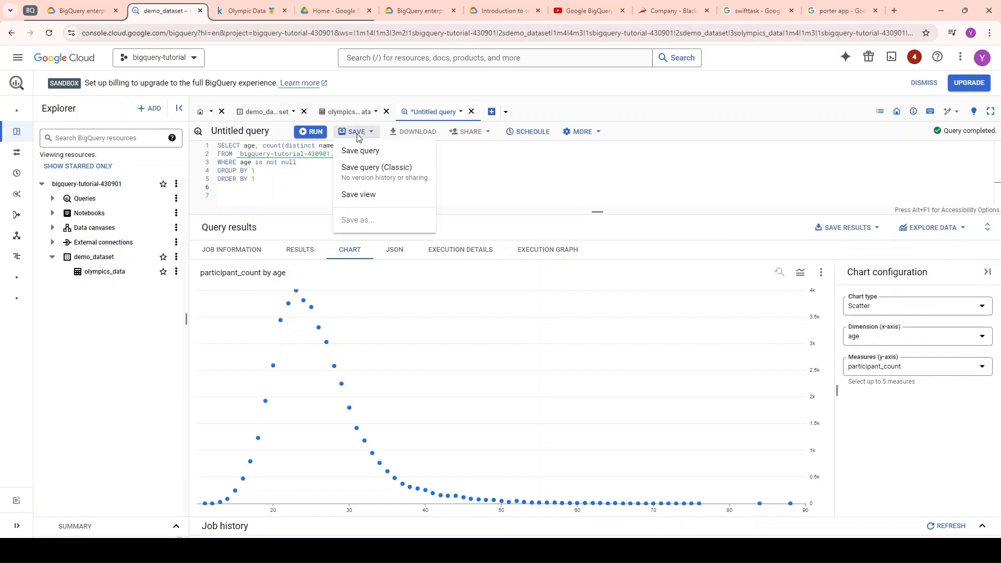
{"action": "left_click", "coordinate": [263, 191]}
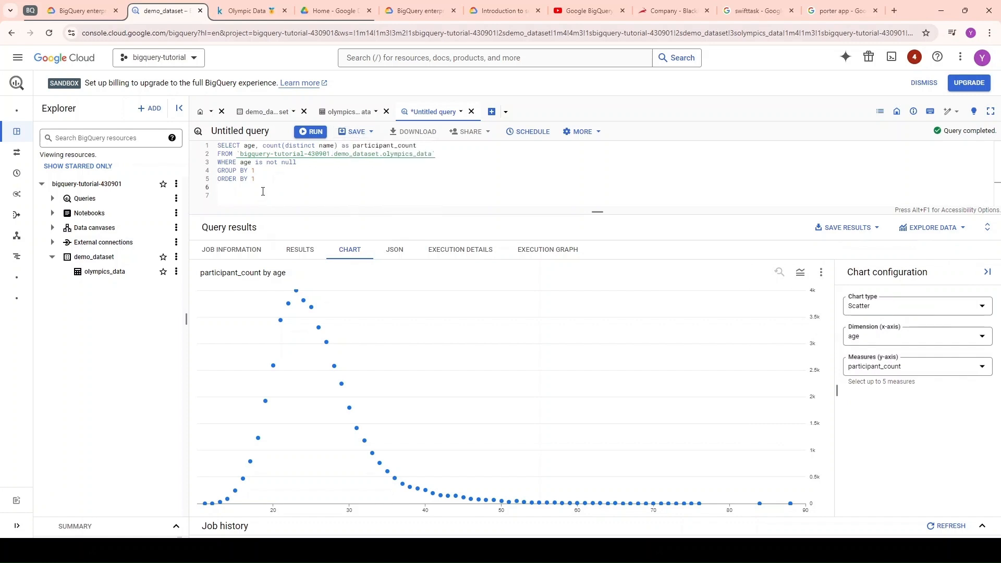
Save the query as a classic query named age_distribution_query with personal visibility
{"action": "left_click", "coordinate": [357, 131]}
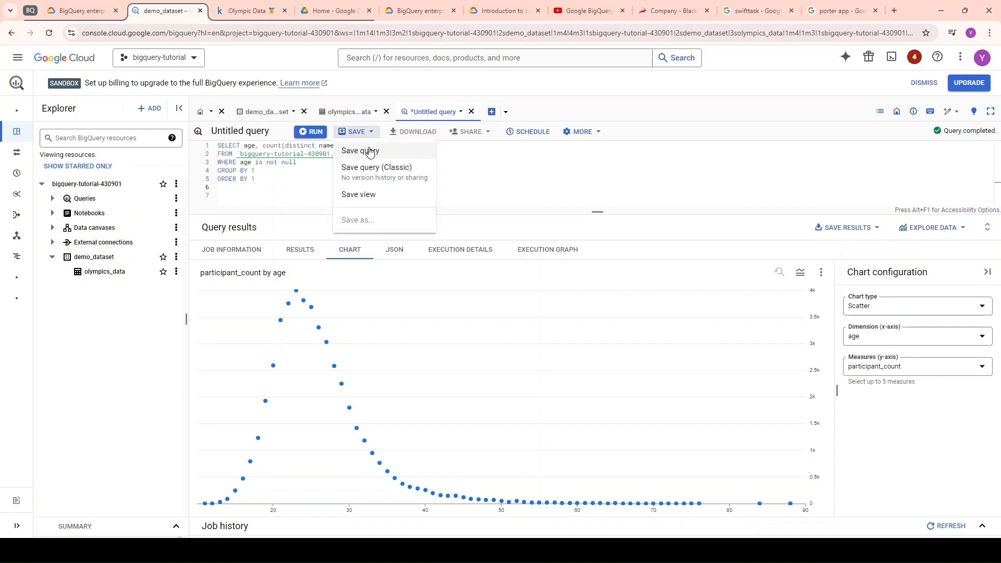
{"action": "left_click", "coordinate": [387, 172]}
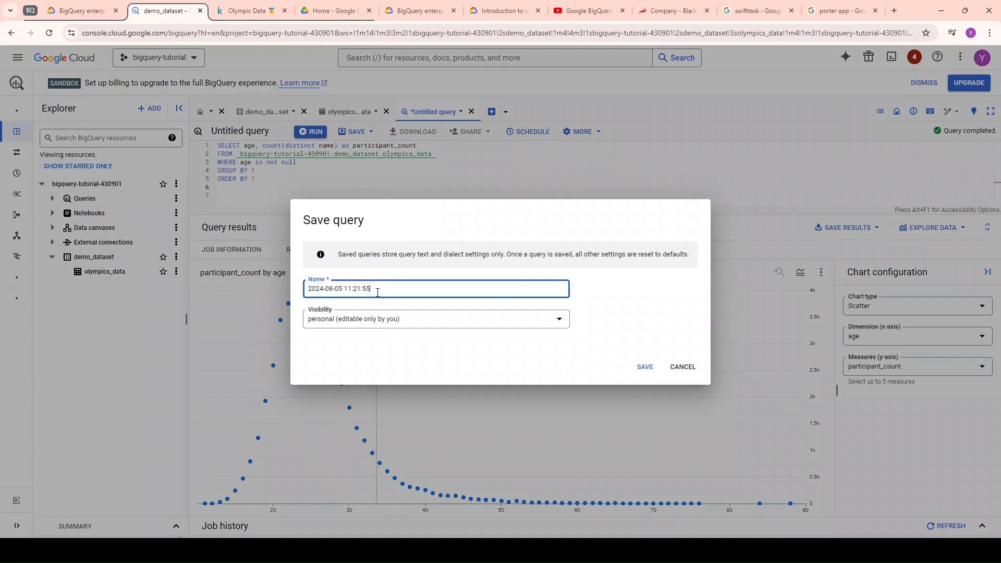
{"action": "left_click_drag", "start_coordinate": [372, 289], "coordinate": [300, 289]}
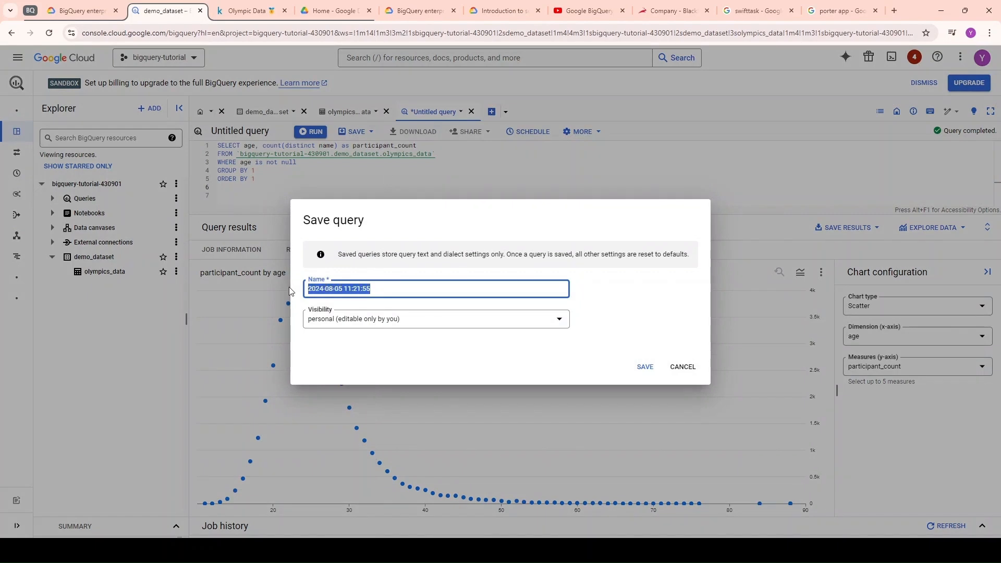
{"action": "key", "text": "BackSpace"}
{"action": "type", "text": "age_distr"}
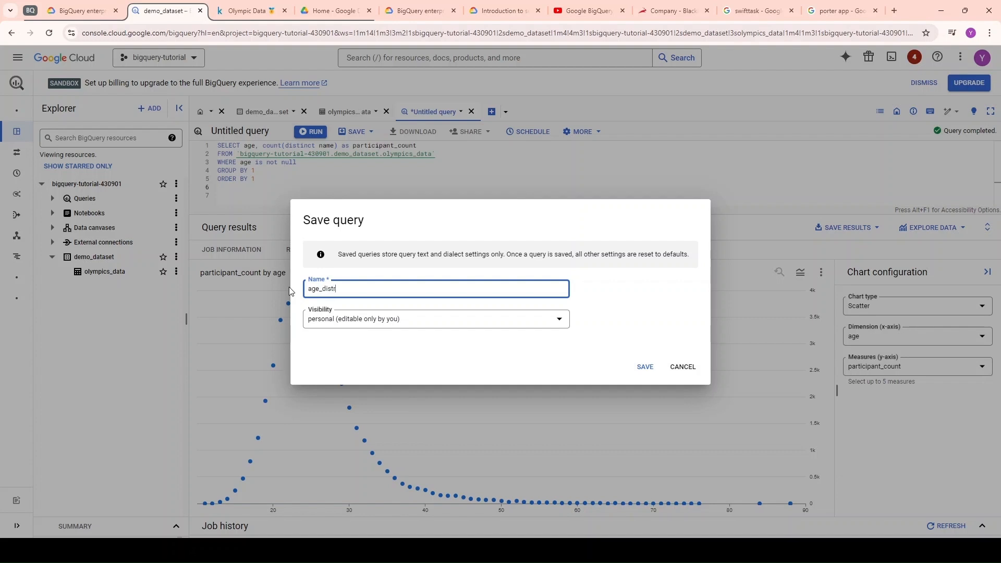
{"action": "type", "text": "ibution_query"}
{"action": "left_click", "coordinate": [444, 326]}
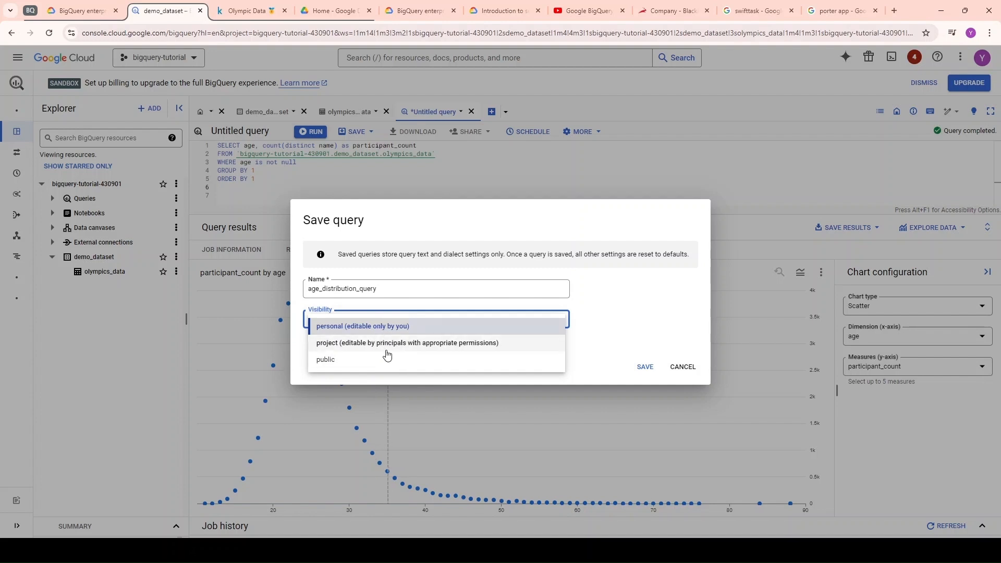
{"action": "left_click", "coordinate": [606, 328]}
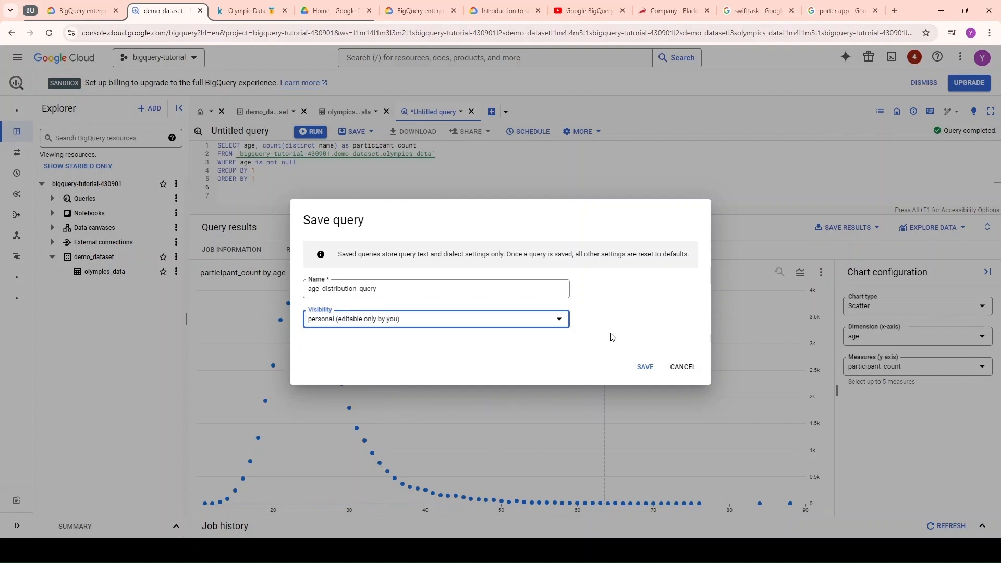
{"action": "left_click", "coordinate": [646, 368]}
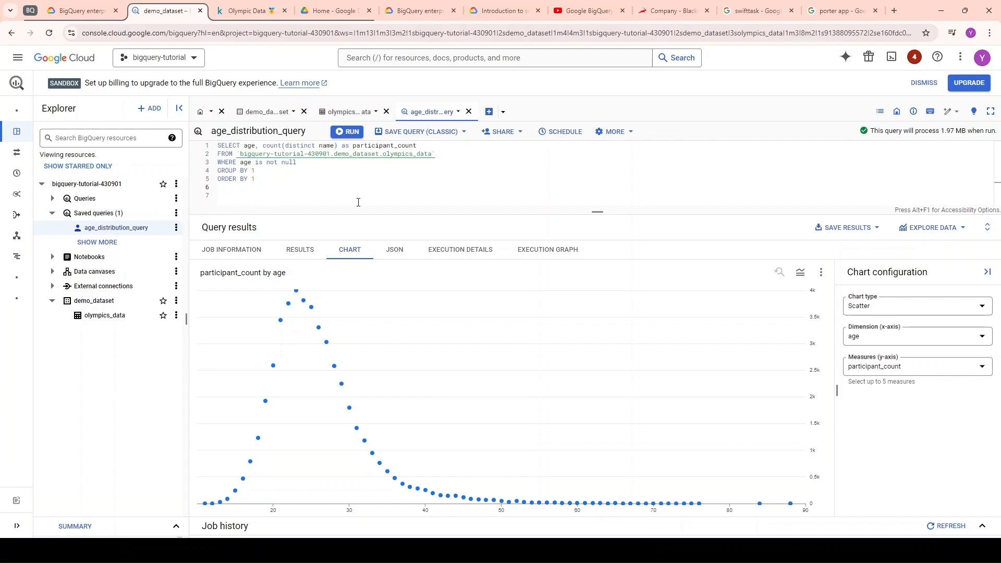
{"action": "left_click", "coordinate": [176, 227]}
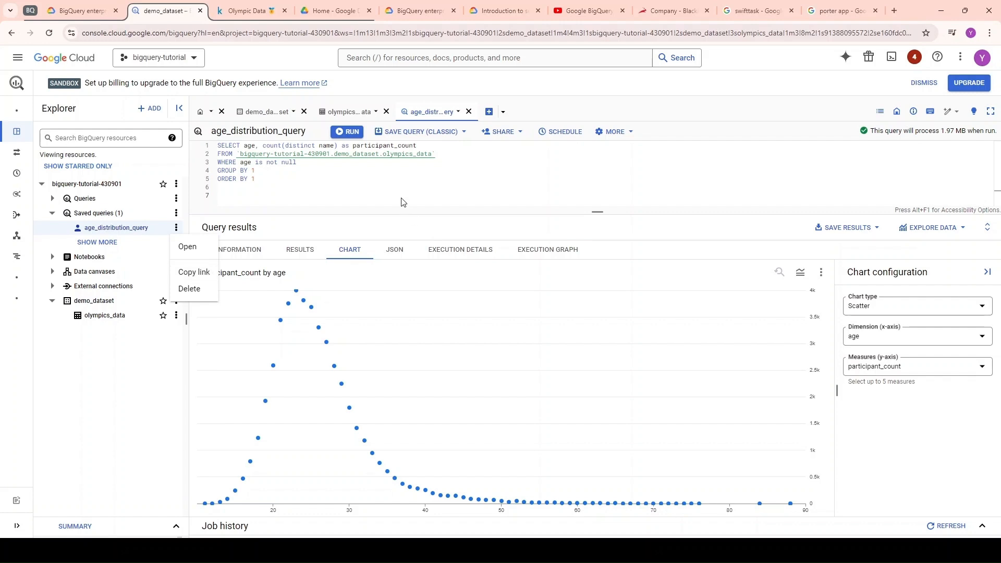
{"action": "left_click", "coordinate": [402, 180]}
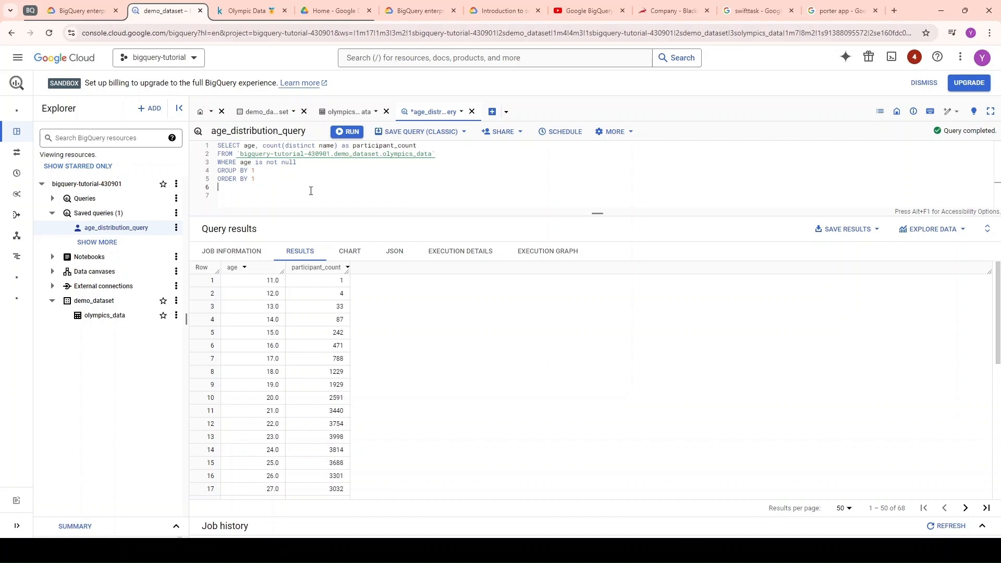
Save a copy of the query as a view named age_distribution_view in demo_dataset
{"action": "left_click", "coordinate": [416, 131]}
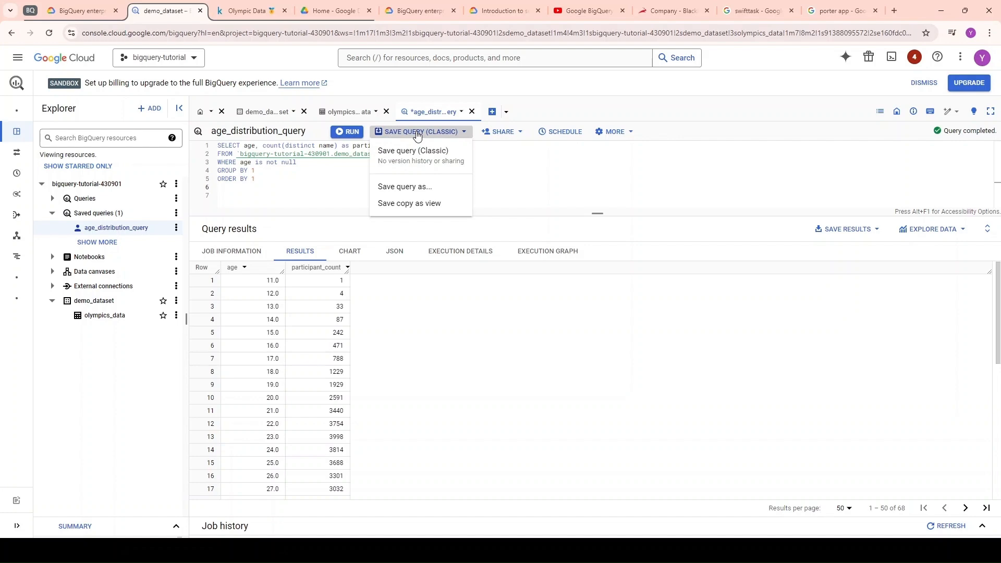
{"action": "left_click", "coordinate": [429, 204]}
{"action": "left_click", "coordinate": [287, 296]}
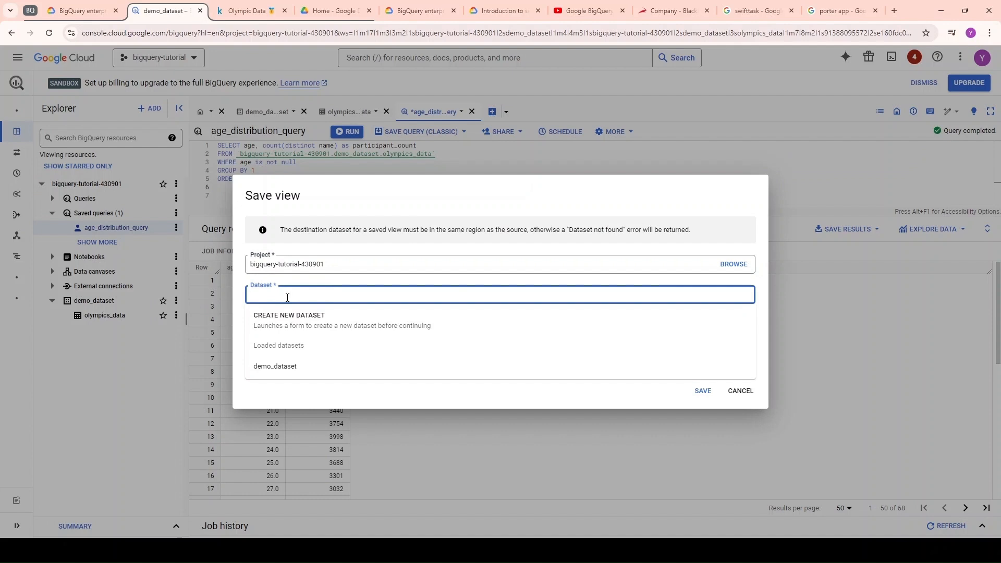
{"action": "left_click", "coordinate": [290, 366]}
{"action": "left_click", "coordinate": [276, 324]}
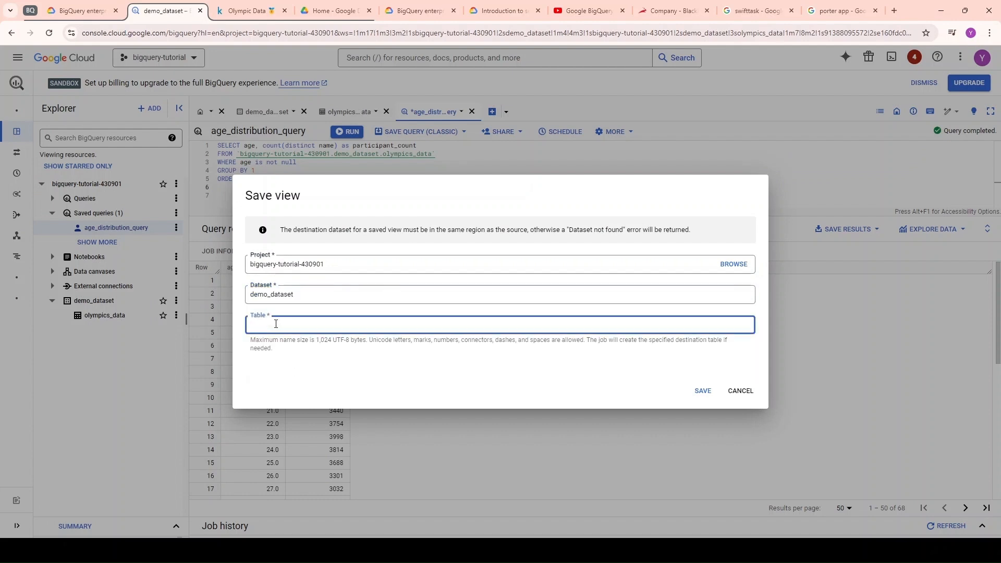
{"action": "type", "text": "age_distribution_view"}
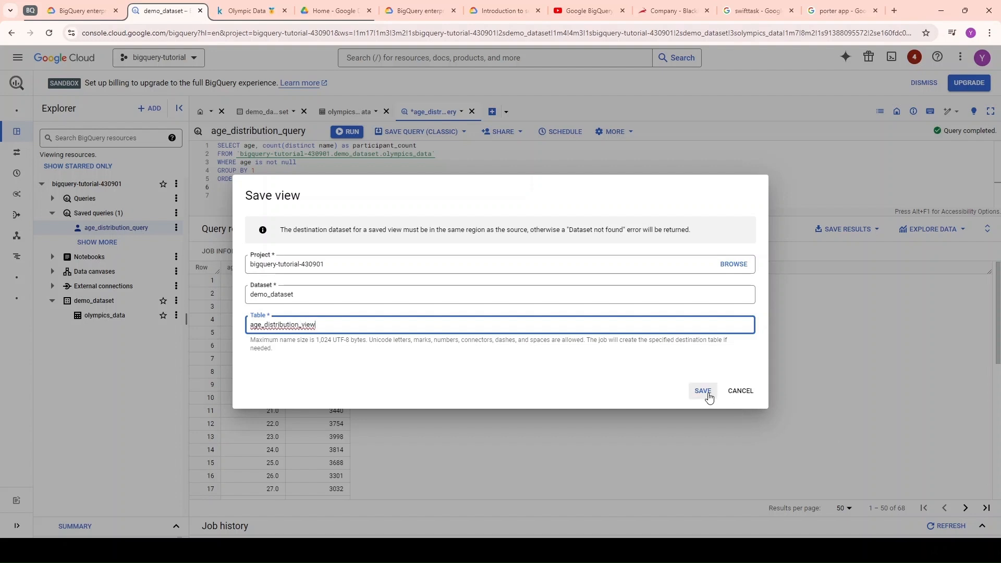
{"action": "left_click", "coordinate": [704, 391]}
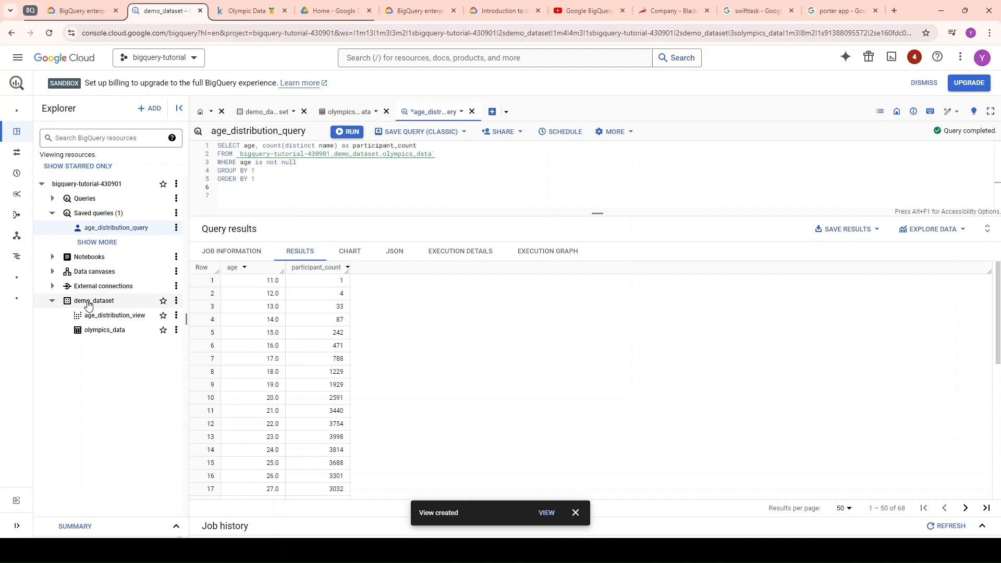
Open age_distribution_view and examine its schema, details and underlying SQL query
{"action": "left_click", "coordinate": [103, 316]}
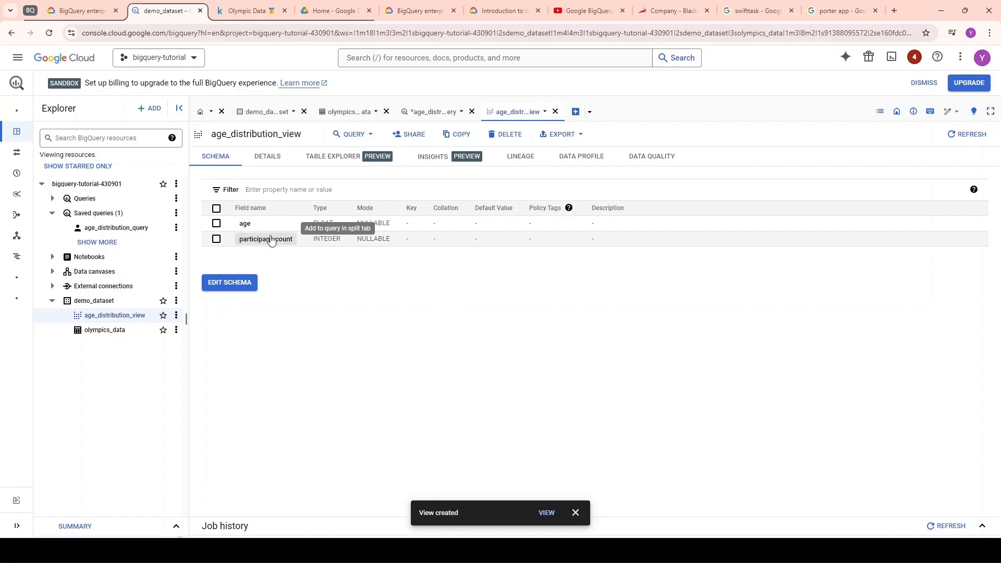
{"action": "left_click", "coordinate": [266, 165]}
{"action": "scroll", "coordinate": [332, 342], "scroll_direction": "down", "scroll_amount": 3}
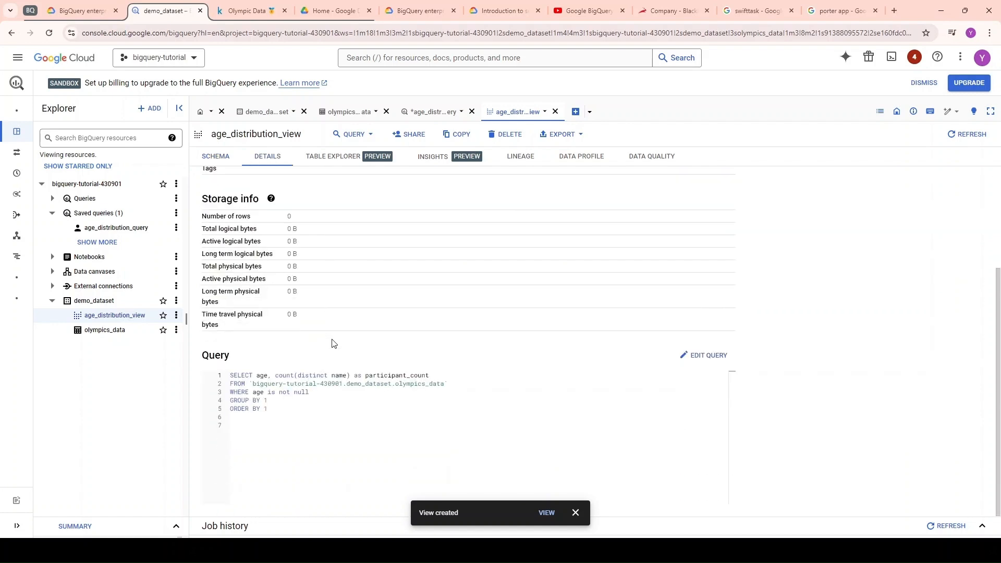
{"action": "left_click_drag", "start_coordinate": [286, 419], "coordinate": [230, 375]}
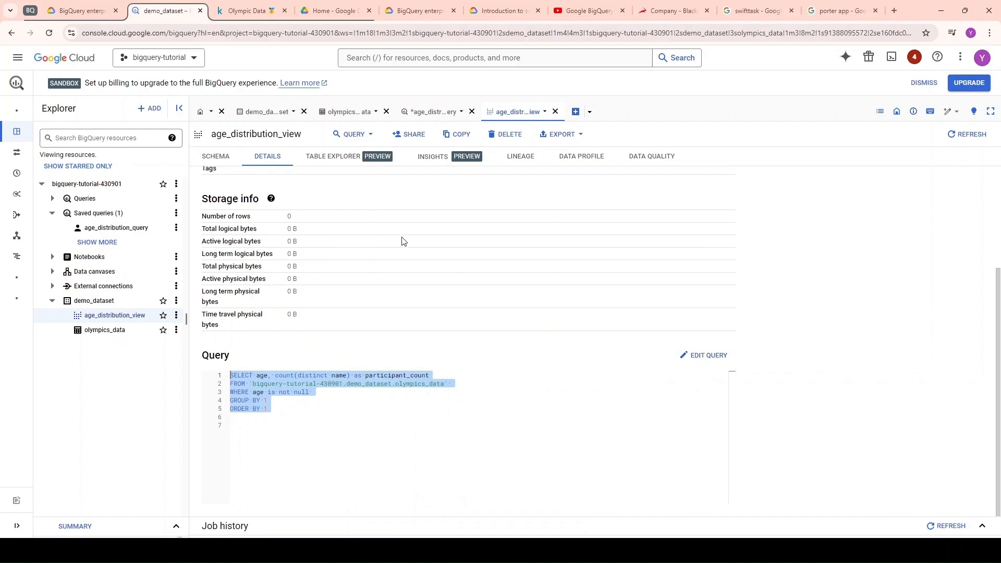
Query all columns of age_distribution_view in a new query with LIMIT 1000, run it and examine the returned rows
{"action": "scroll", "coordinate": [405, 241], "scroll_direction": "up", "scroll_amount": 3}
{"action": "left_click", "coordinate": [352, 135]}
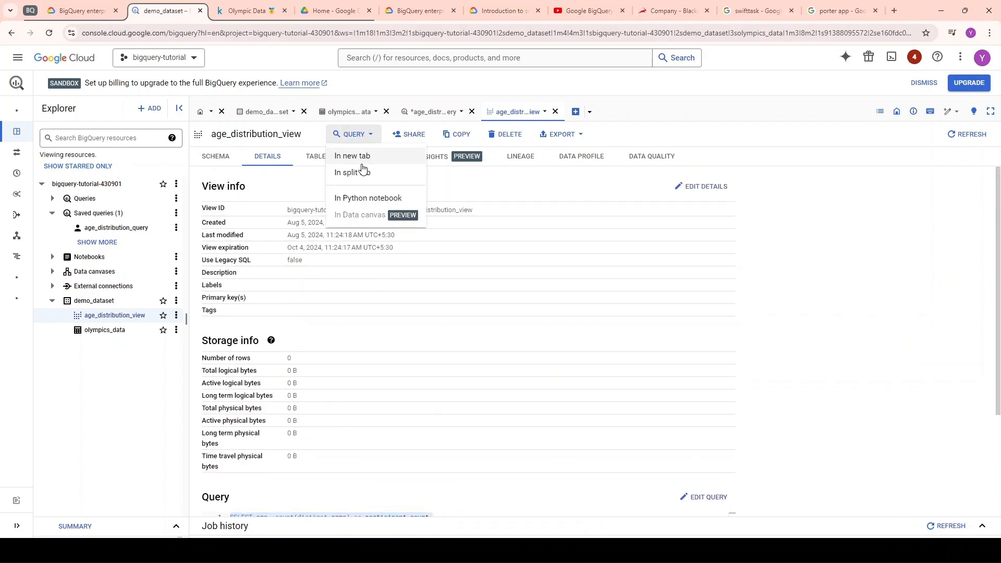
{"action": "left_click", "coordinate": [359, 157]}
{"action": "type", "text": "*"}
{"action": "left_click", "coordinate": [311, 132]}
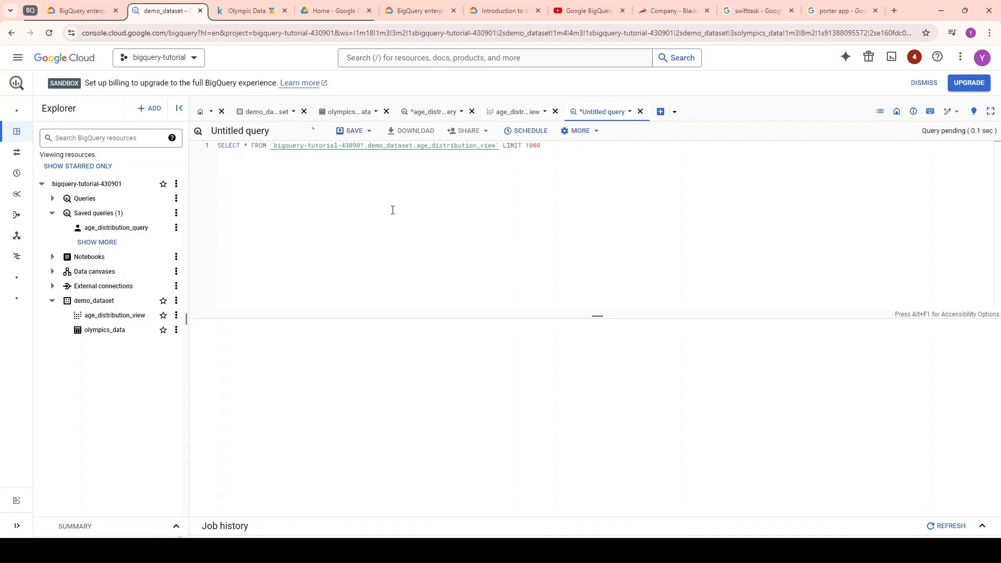
{"action": "left_click_drag", "start_coordinate": [597, 319], "coordinate": [576, 205]}
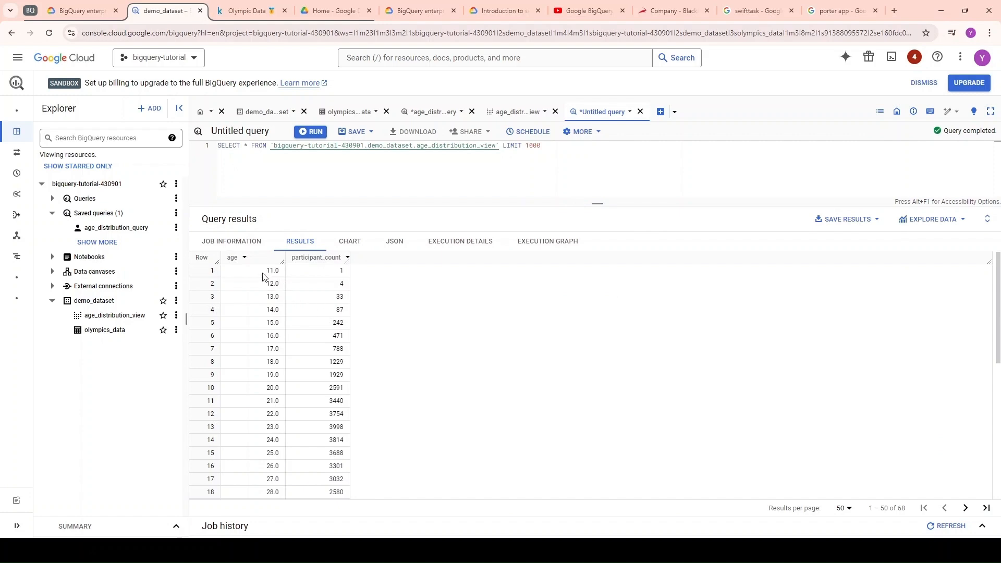
{"action": "left_click_drag", "start_coordinate": [264, 271], "coordinate": [346, 364]}
{"action": "left_click", "coordinate": [385, 371]}
Return to age_distribution_query and review the options for scheduling it, closing the form without creating a schedule
{"action": "left_click", "coordinate": [428, 112]}
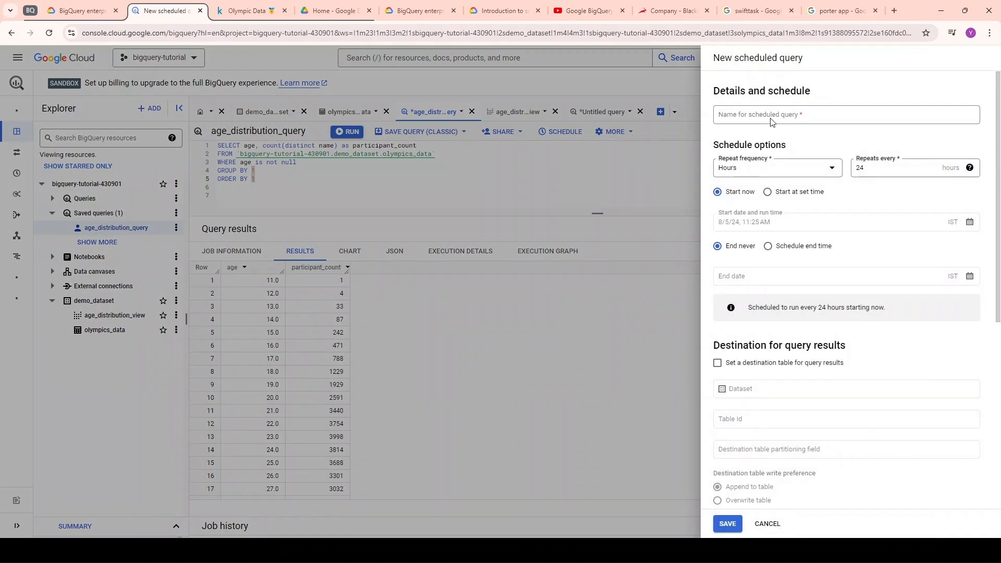
{"action": "left_click", "coordinate": [772, 121]}
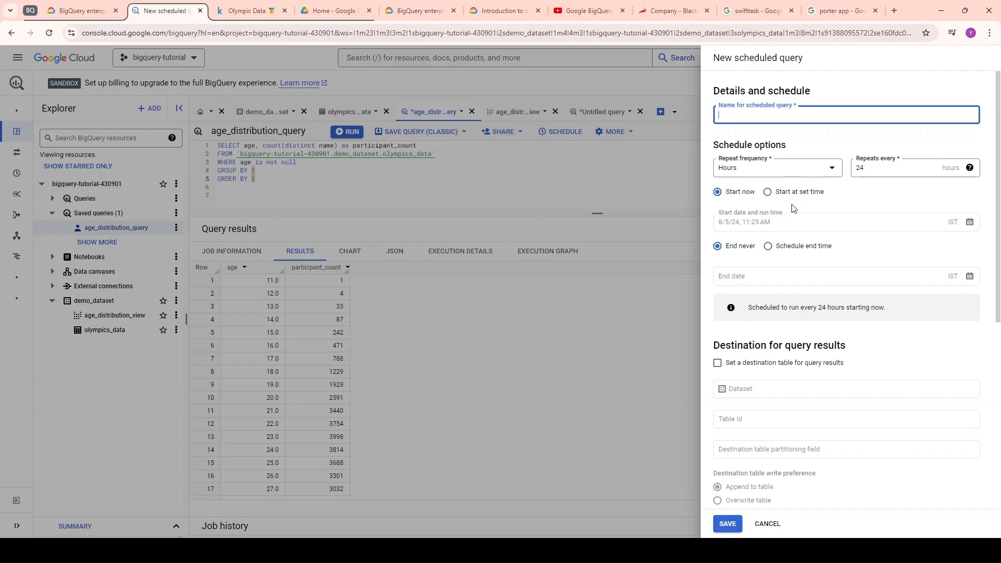
{"action": "left_click", "coordinate": [505, 230]}
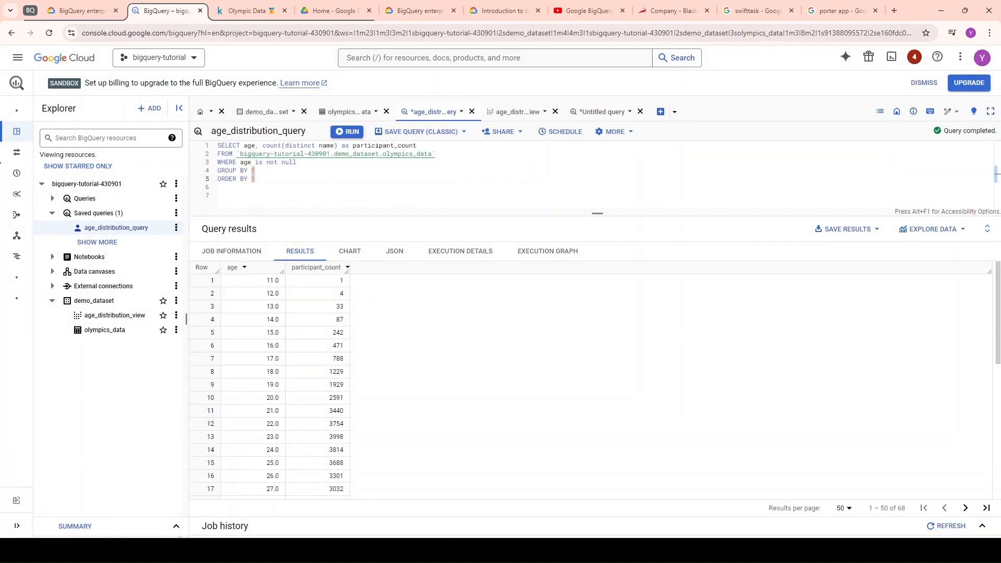
{"action": "mouse_move", "coordinate": [21, 175]}
Format the SQL of age_distribution_query automatically and enlarge the editor area to review the whole statement
{"action": "left_click", "coordinate": [624, 140]}
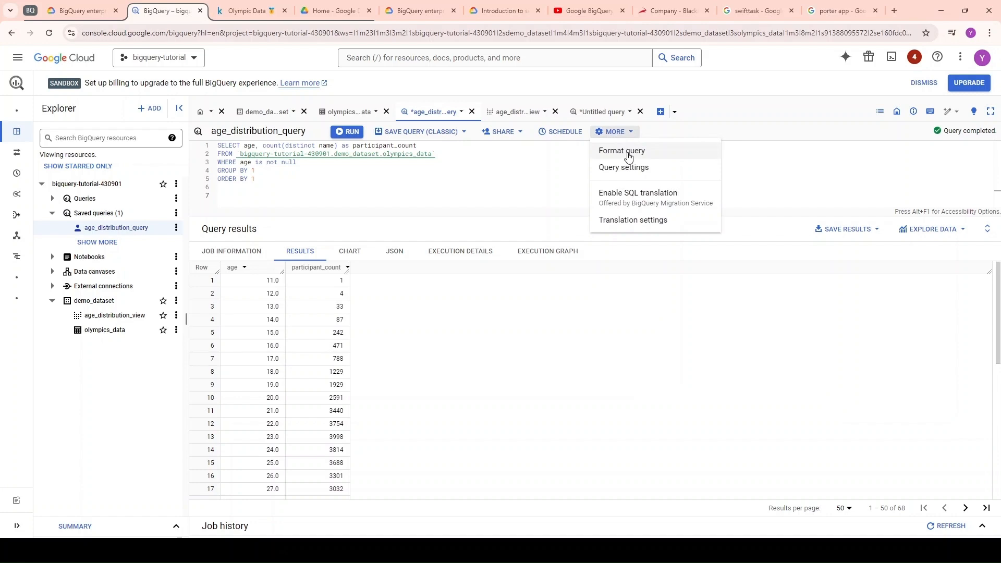
{"action": "left_click", "coordinate": [629, 154]}
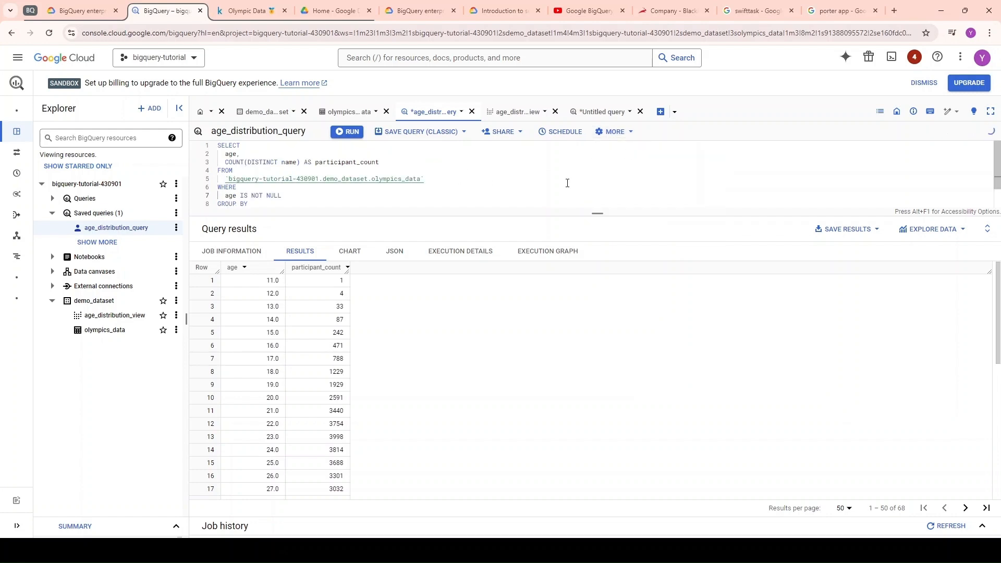
{"action": "left_click_drag", "start_coordinate": [597, 213], "coordinate": [596, 288]}
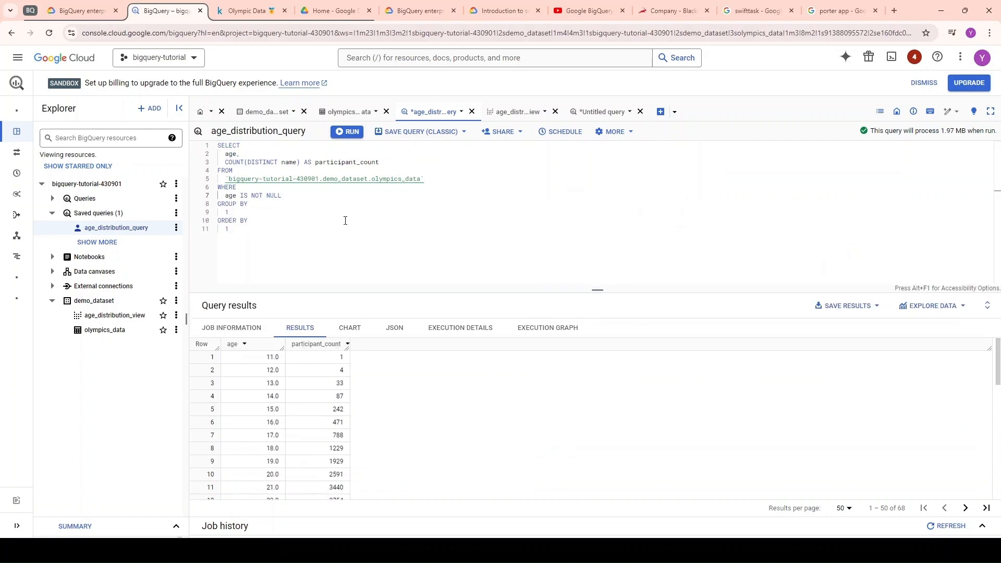
{"action": "left_click", "coordinate": [299, 228]}
{"action": "left_click_drag", "start_coordinate": [230, 230], "coordinate": [219, 152]}
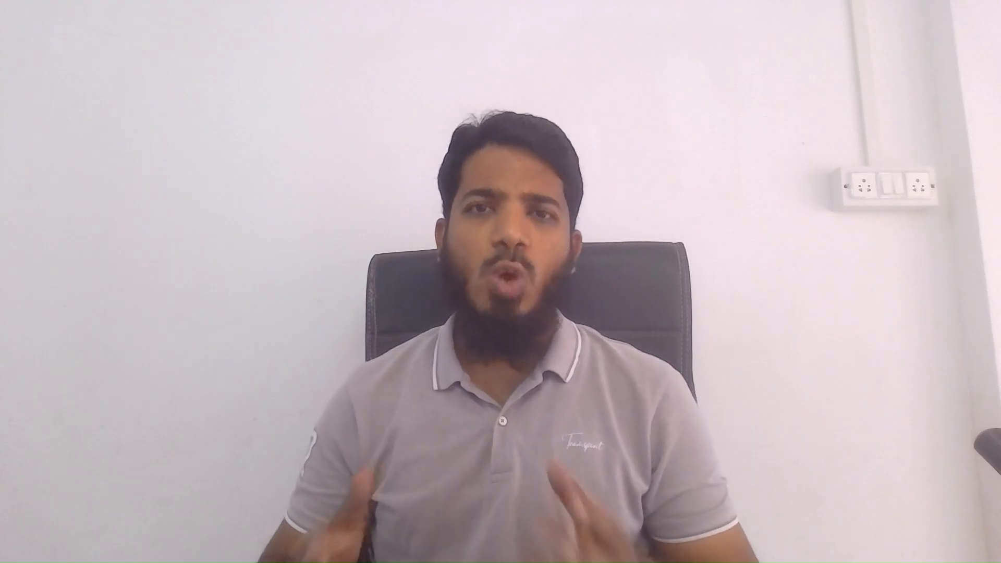